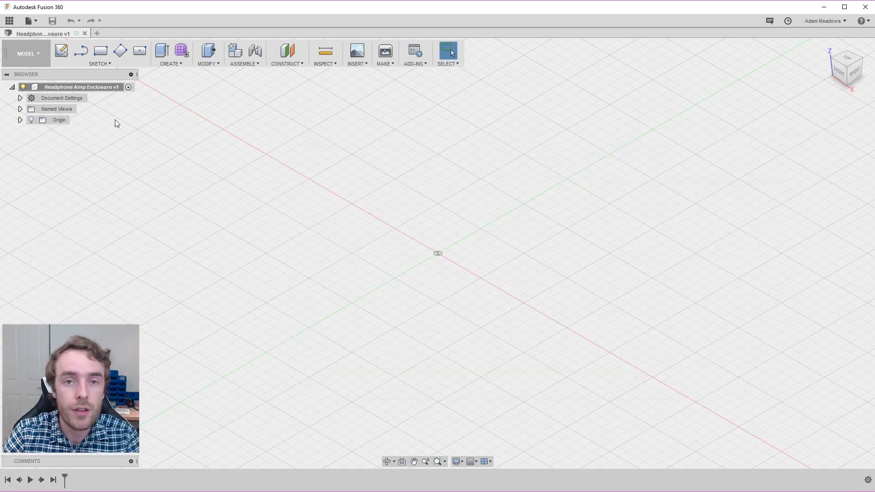
Add a new component under the root design, undoing an accidental nested second component.
right_click(60, 87)
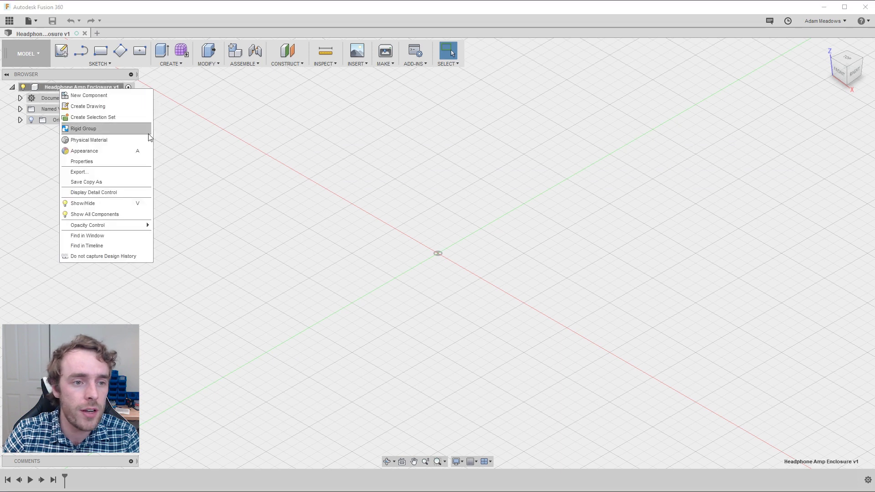
left_click(108, 96)
left_click(21, 132)
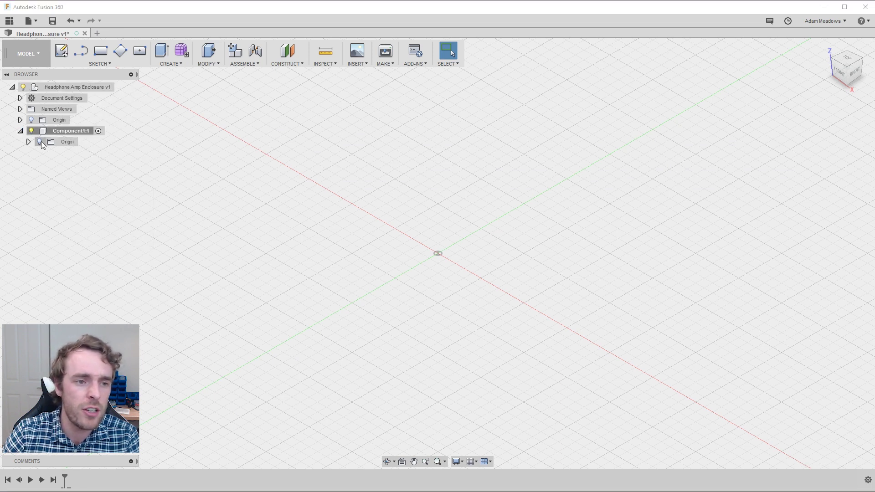
left_click(28, 141)
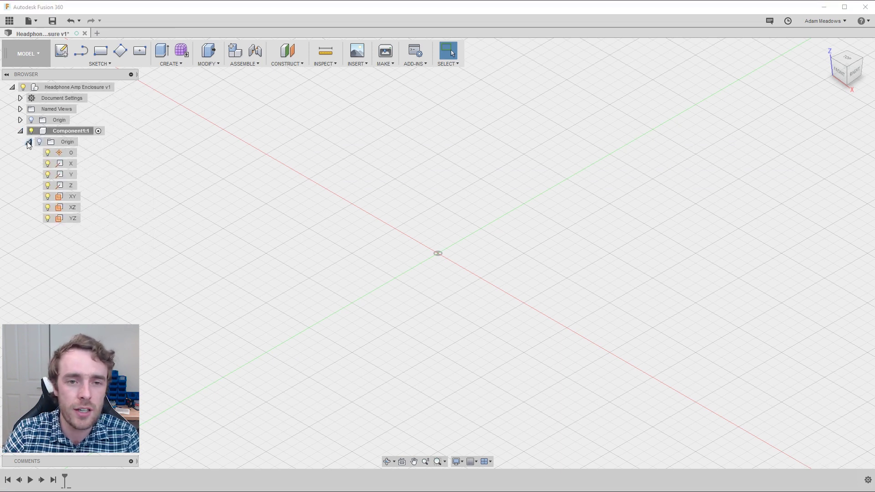
right_click(59, 131)
left_click(111, 157)
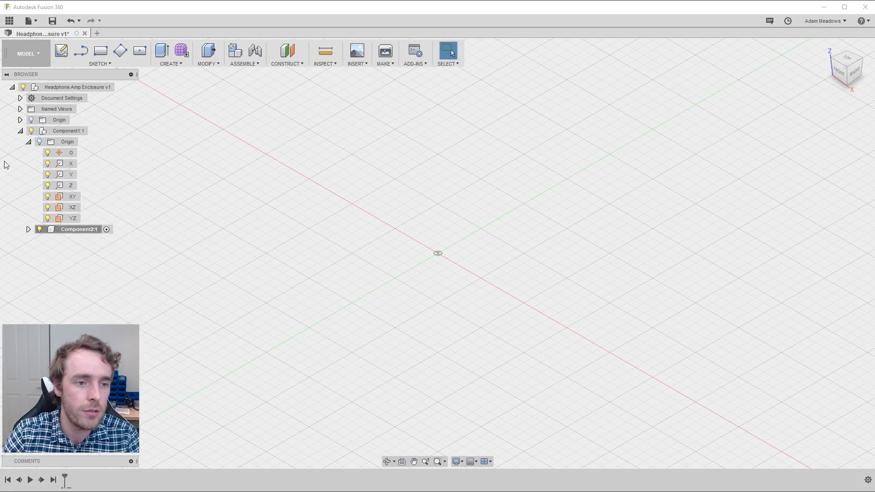
left_click(20, 132)
left_click(20, 131)
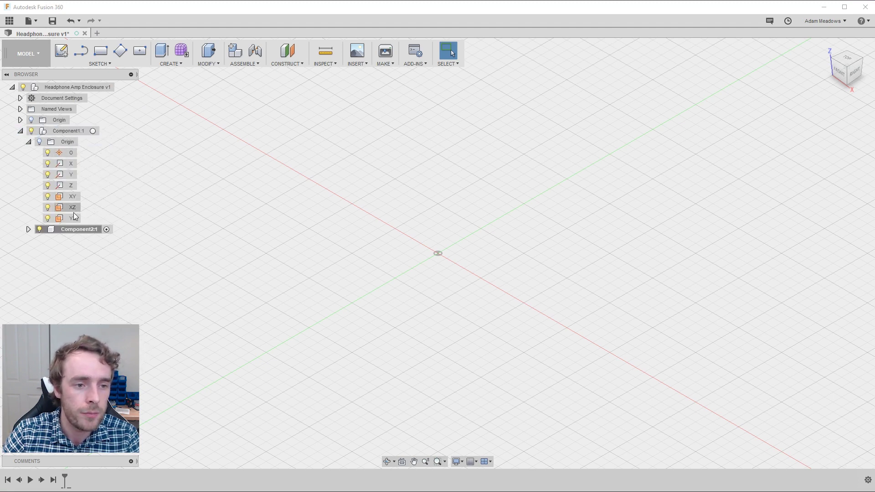
key("ctrl+z")
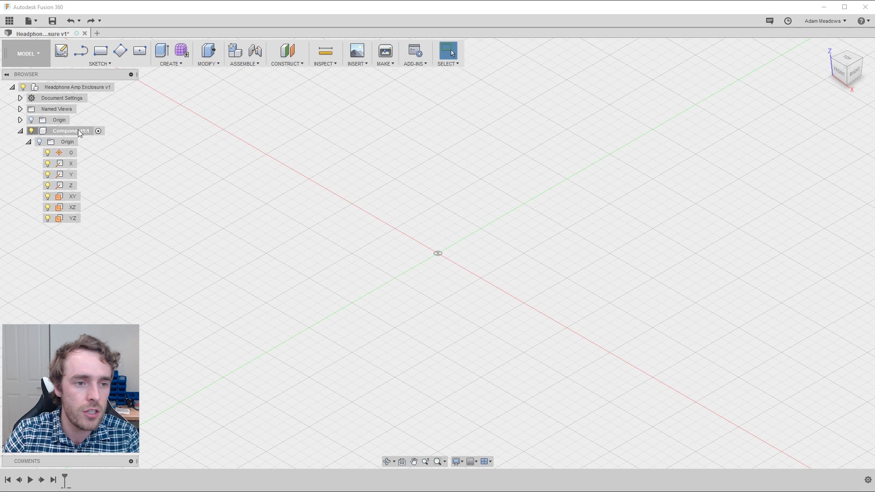
Rename Component1 to 'Headphone Amp'.
double_click(84, 131)
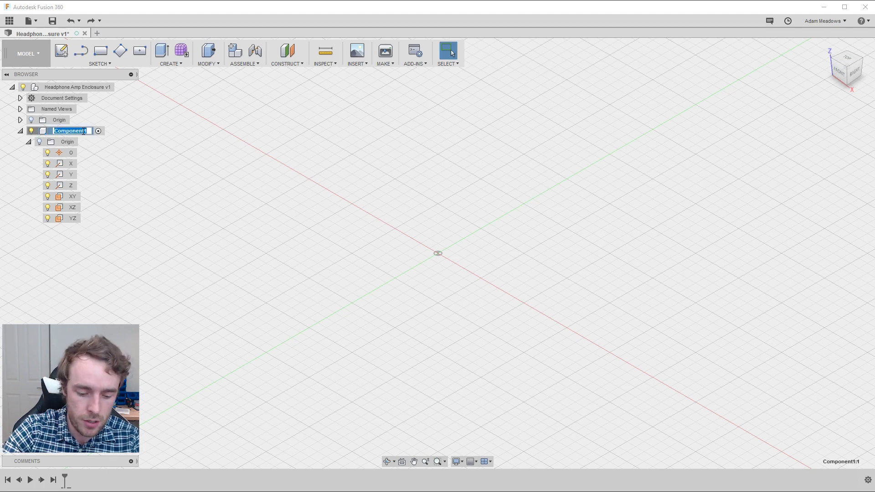
type("Headphone")
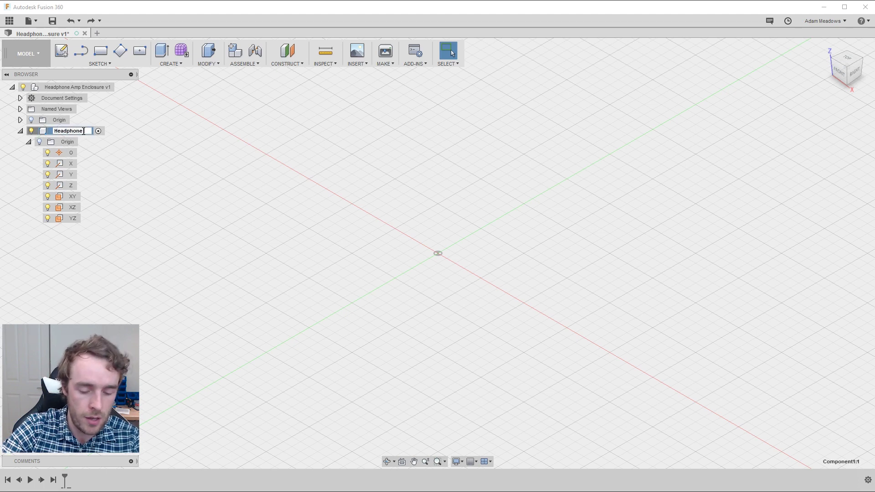
type(" Amp")
key("Return")
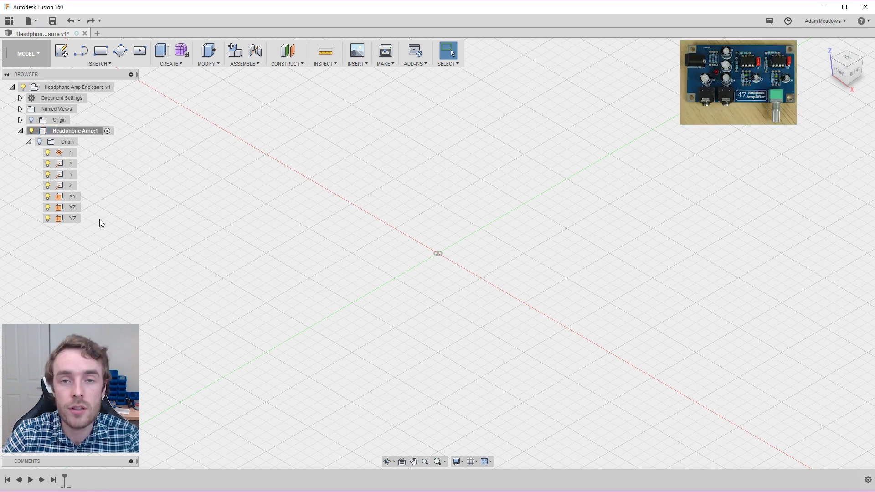
On the component's XY plane, sketch a 2-point rectangle from the origin, 44.85 mm by 83.25 mm.
left_click(72, 196)
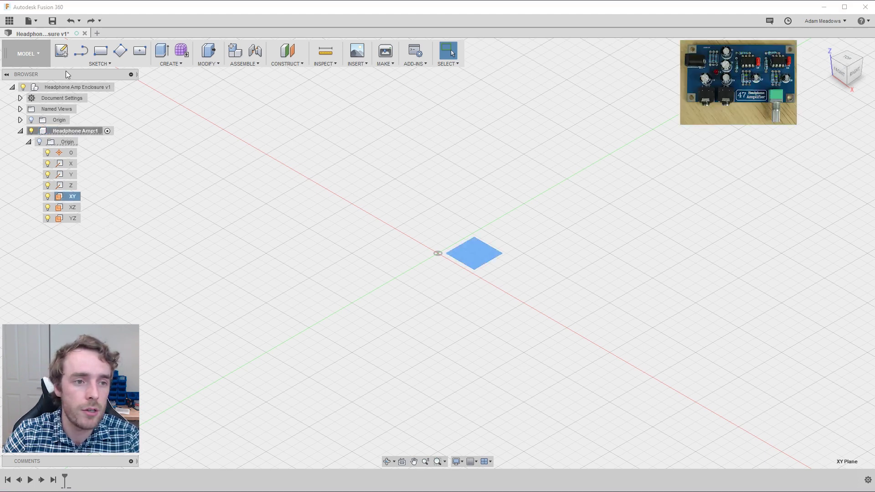
left_click(61, 50)
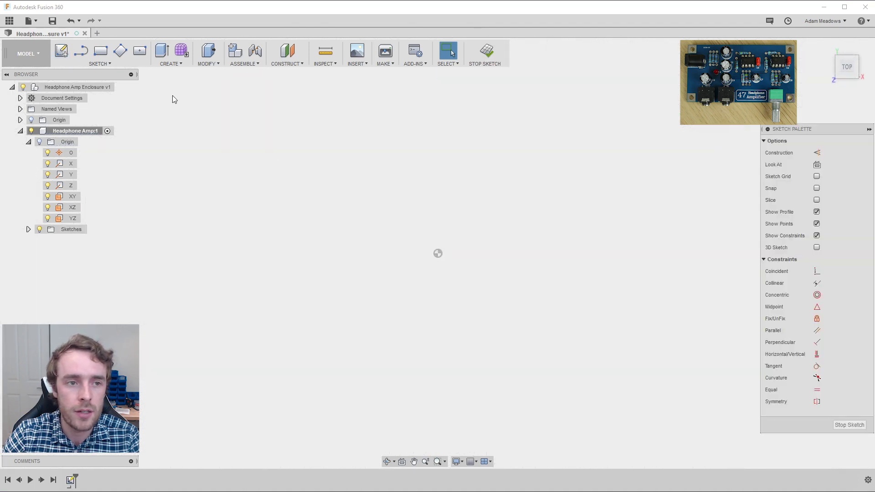
left_click(102, 58)
left_click(437, 254)
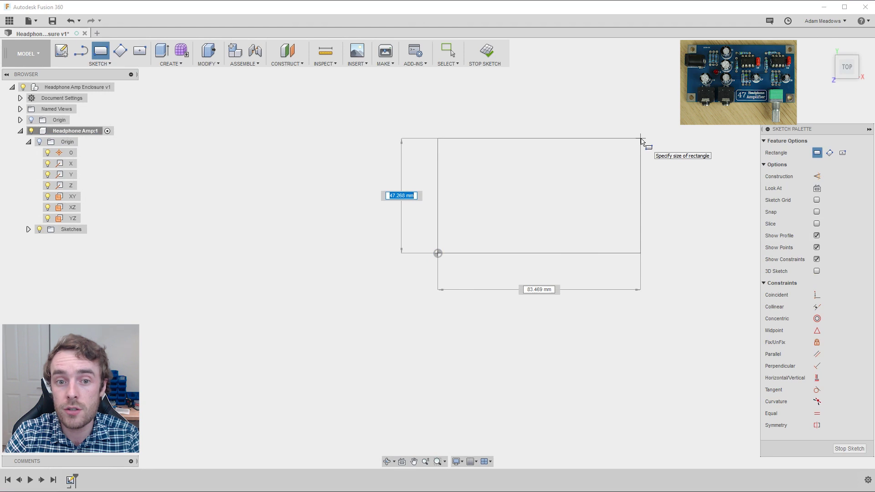
type("44.85")
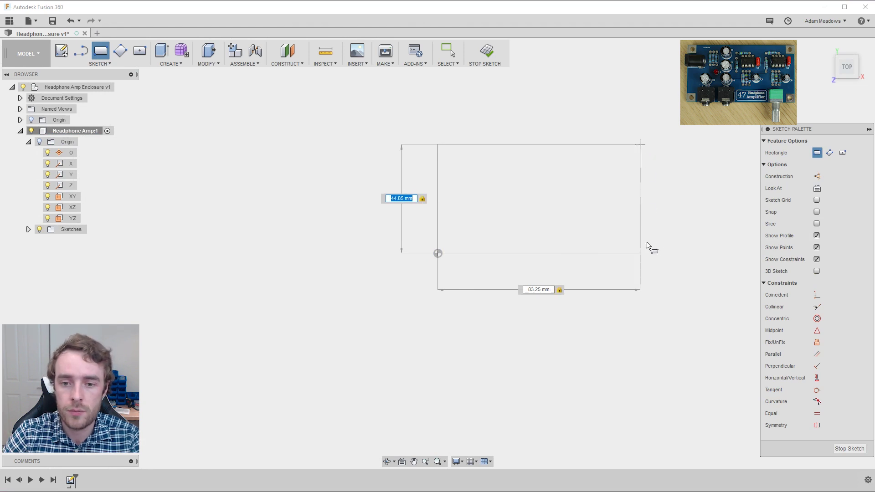
key("Tab")
type("83.25")
key("Return")
key("F6")
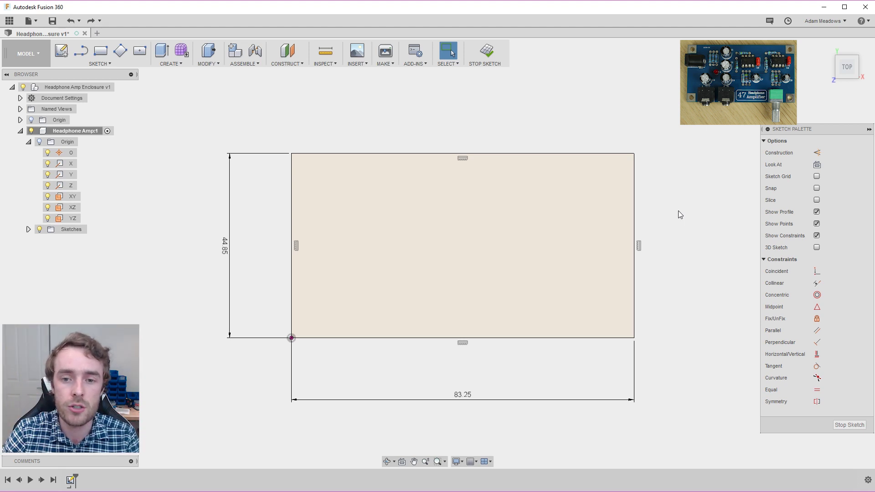
Draw a vertical and a horizontal line joining the rectangle's opposite edge midpoints.
key("l")
left_click(462, 154)
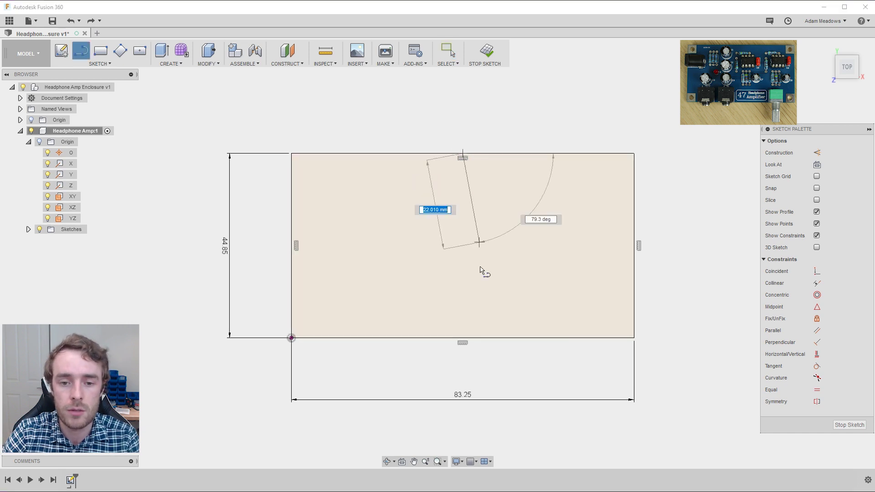
double_click(463, 338)
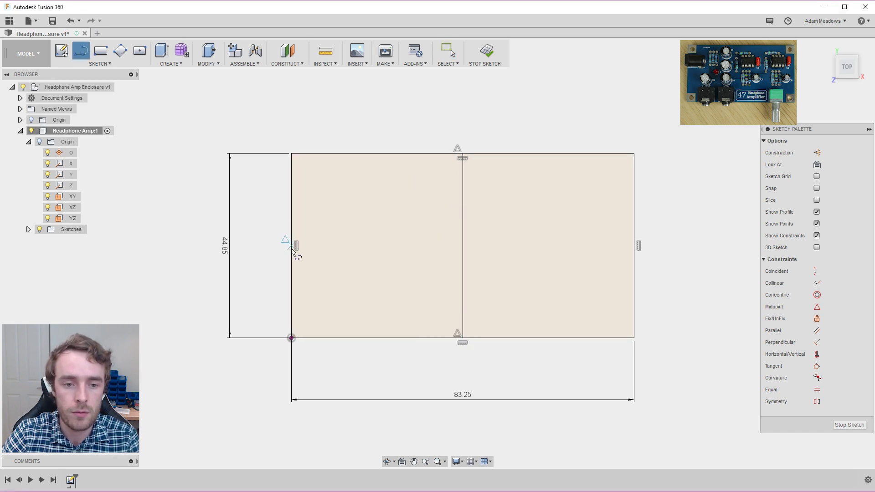
left_click(293, 246)
left_click(634, 247)
key("Escape")
Convert both centre lines to construction lines.
left_click(463, 232)
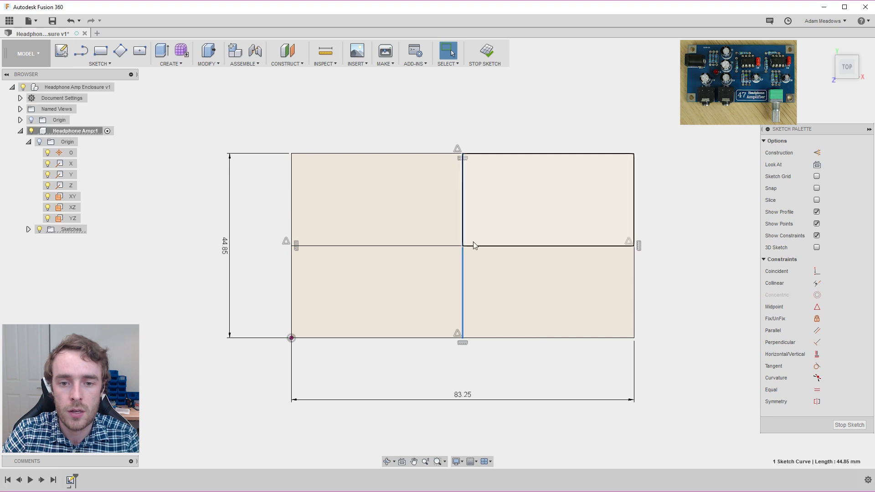
left_click(474, 246, "shift")
left_click(817, 153)
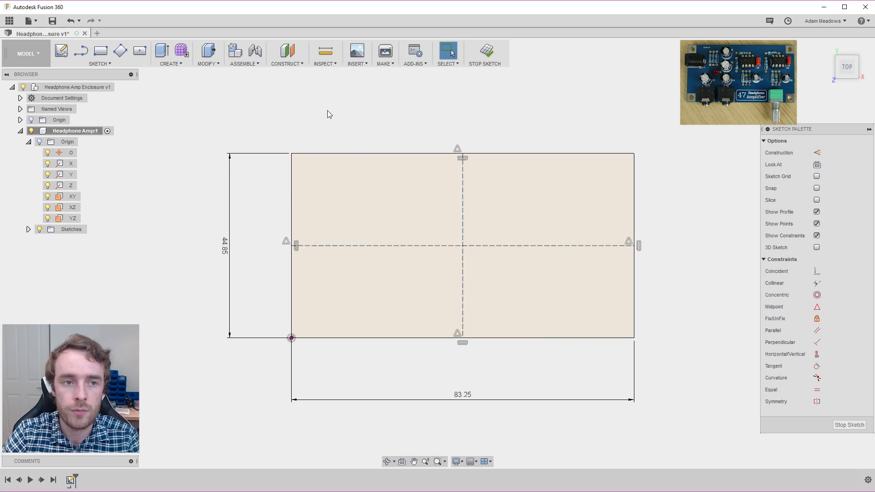
Draw a small circle near the rectangle's top-left corner.
key("c")
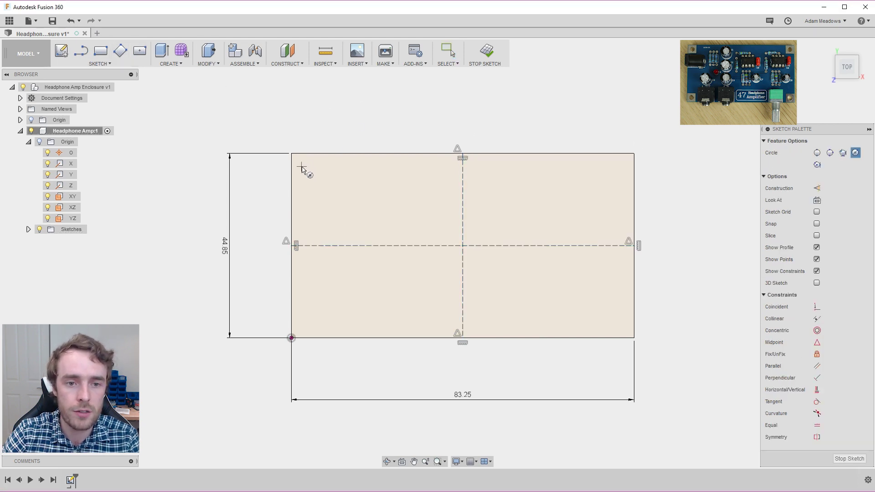
left_click(301, 168)
left_click(316, 179)
key("Escape")
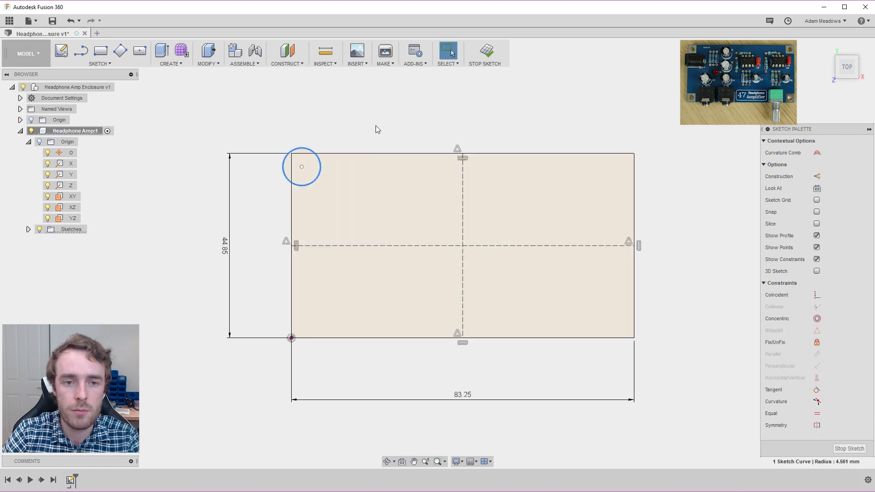
Mirror the top-left circle across the vertical centre line to the top-right.
left_click(104, 64)
left_click(130, 269)
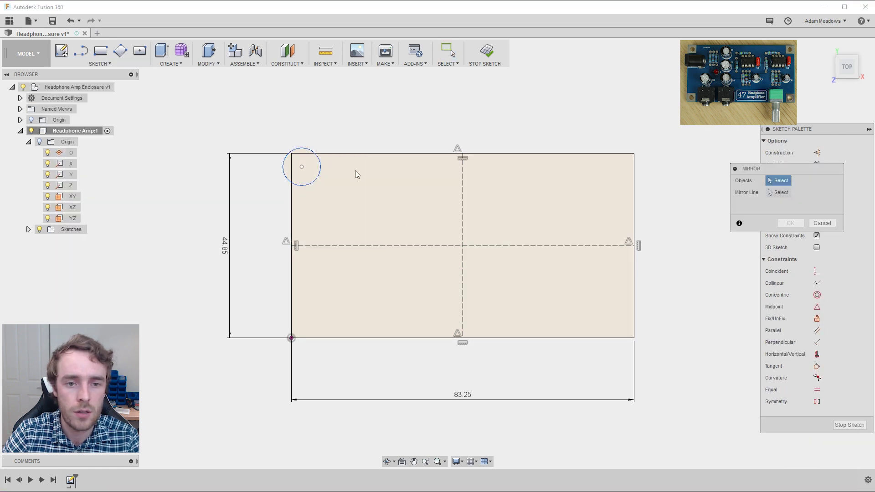
left_click(319, 162)
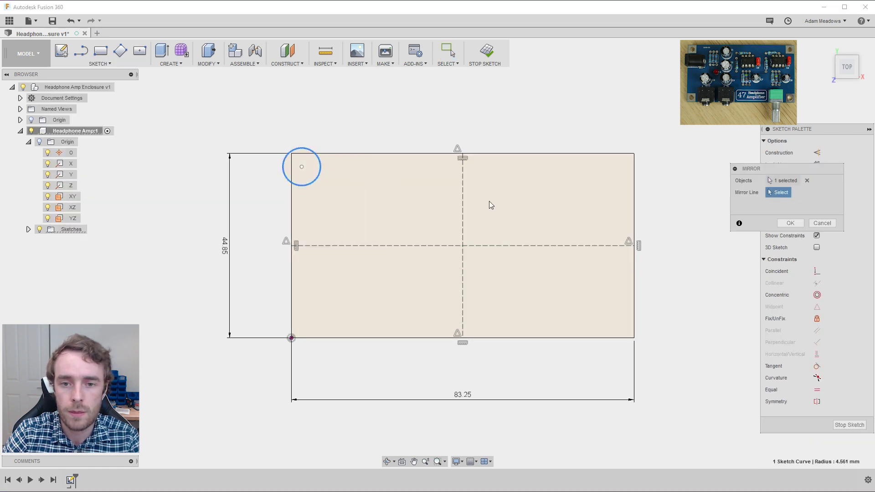
left_click(463, 186)
left_click(791, 223)
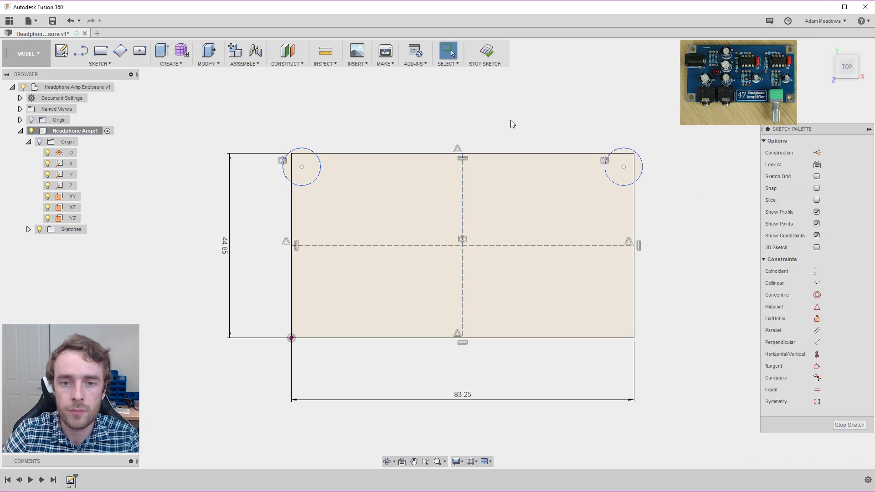
Mirror both top circles across the horizontal centre line to create the bottom pair.
left_click(86, 64)
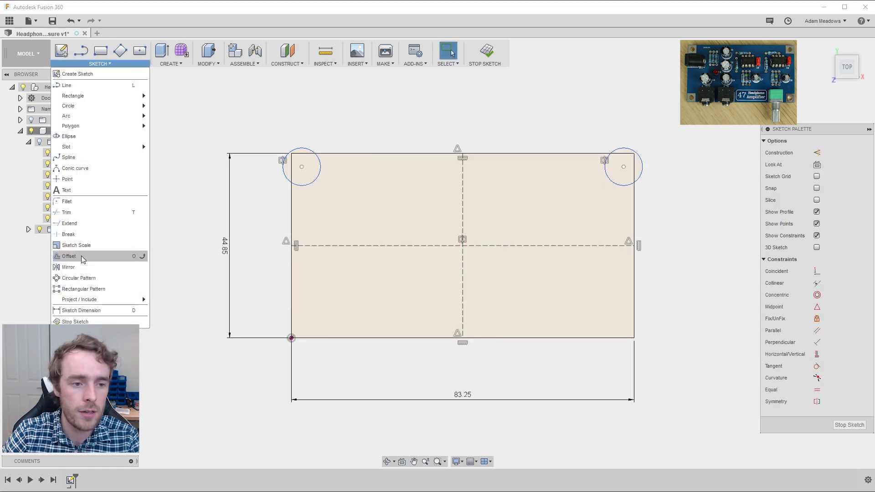
left_click(69, 267)
left_click(319, 162)
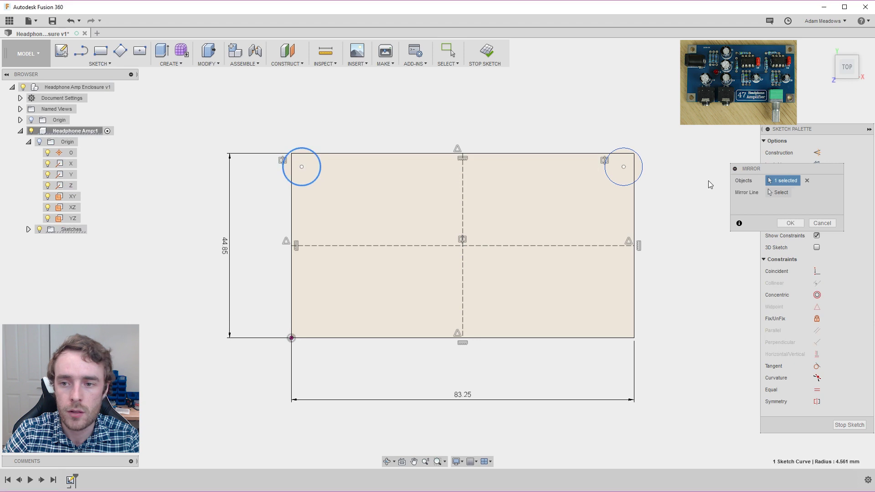
left_click(621, 186)
left_click(779, 192)
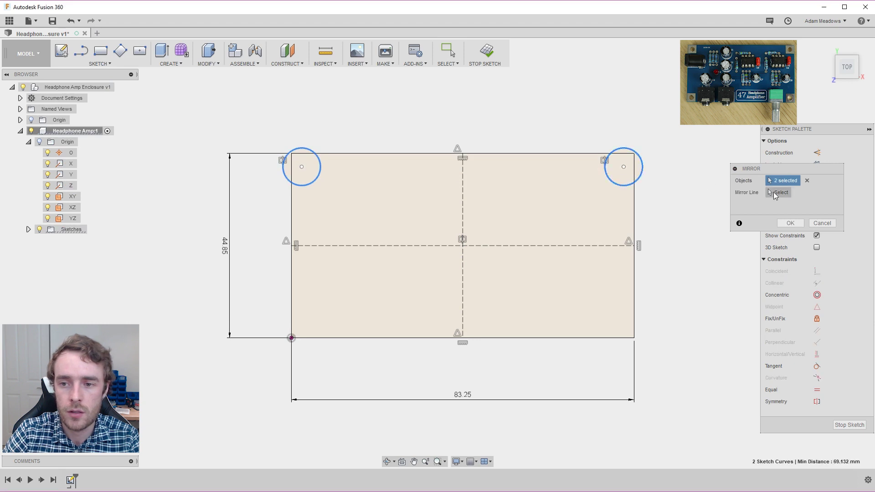
left_click(565, 247)
left_click(790, 223)
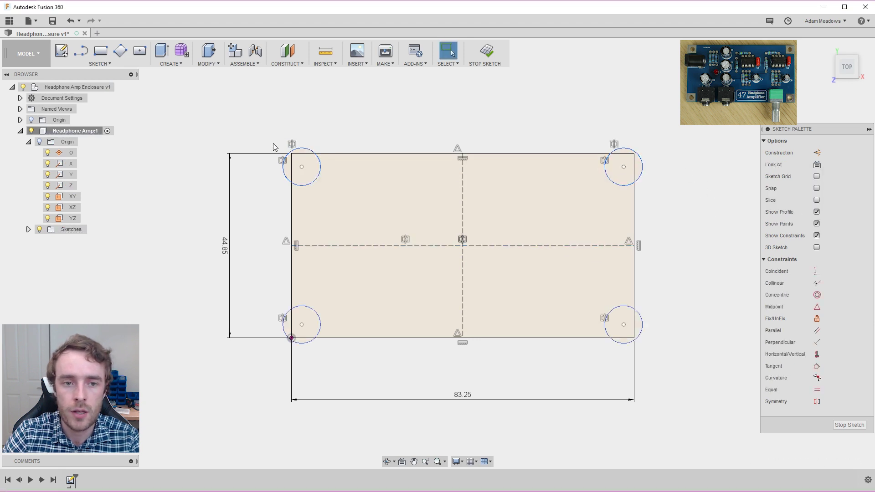
Dimension the top-left circle to a 3.6 mm diameter.
key("d")
left_click(308, 149)
left_click(341, 117)
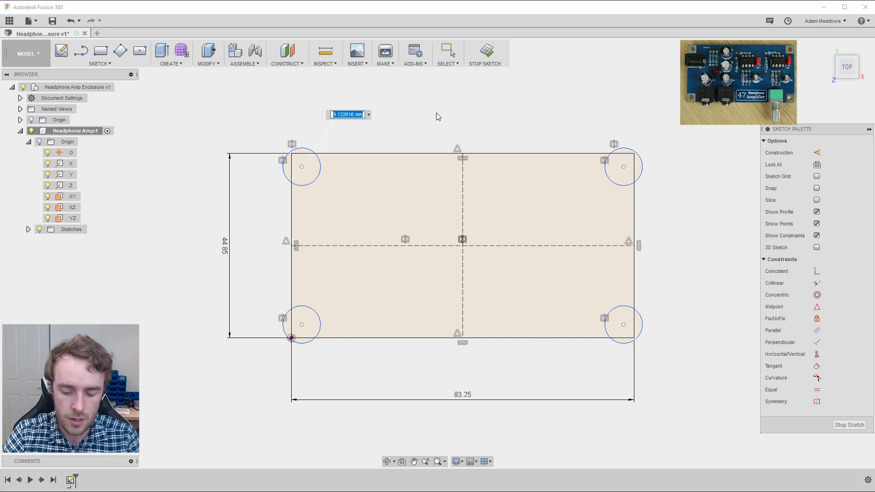
type("3.6")
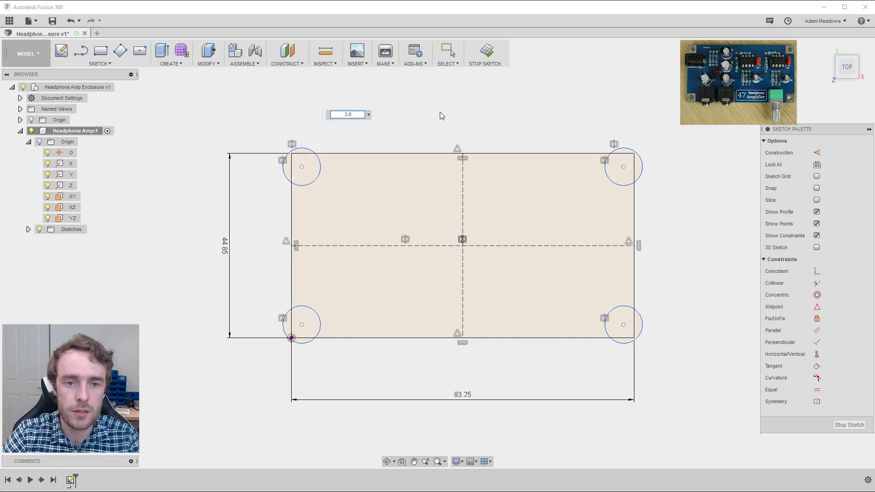
key("Return")
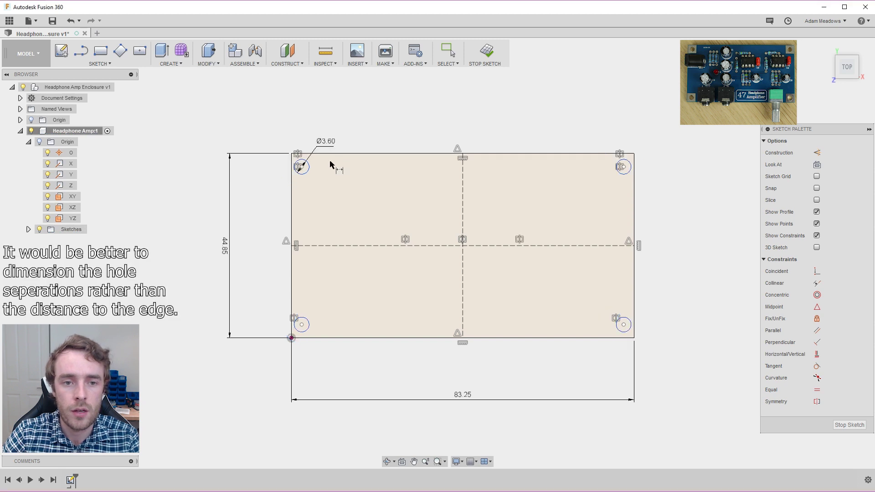
Locate the top-left hole 3.6 mm from the top edge and 3.6 mm from the left edge.
scroll(328, 167, "up", 3)
left_click(286, 165)
left_click(290, 146)
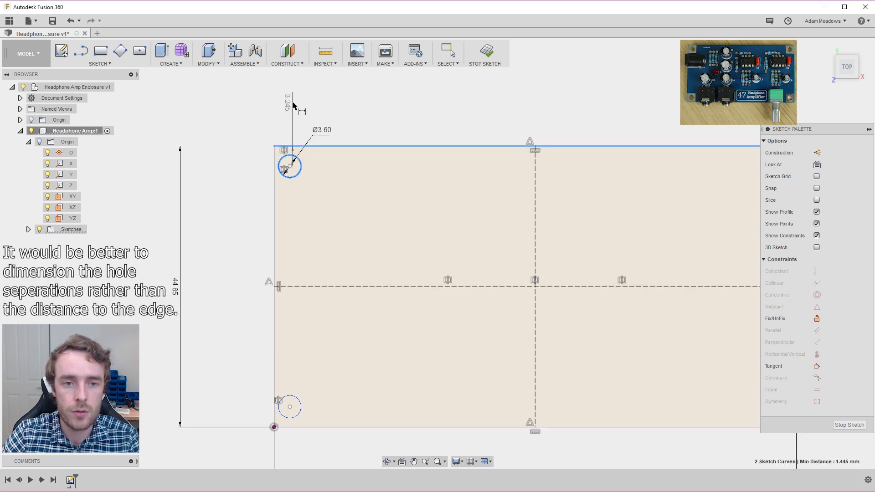
left_click(294, 104)
type("3.6")
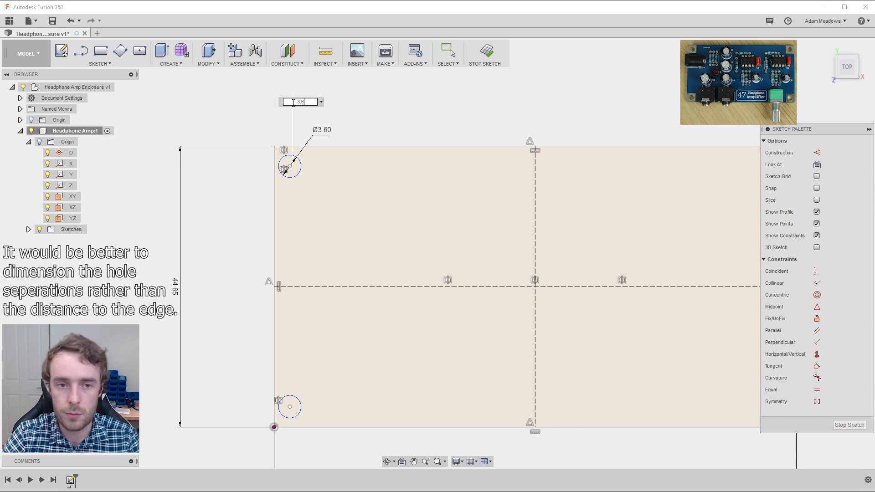
key("Return")
left_click(275, 169)
left_click(290, 168)
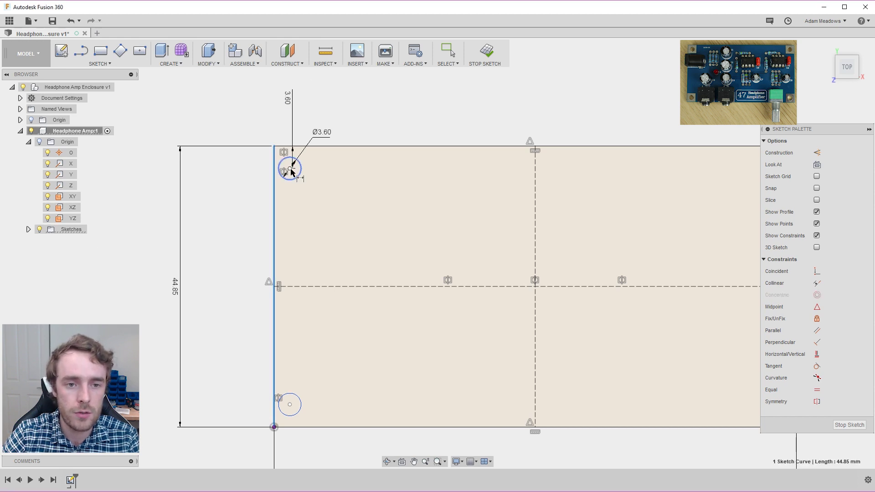
left_click(254, 120)
type("3.6")
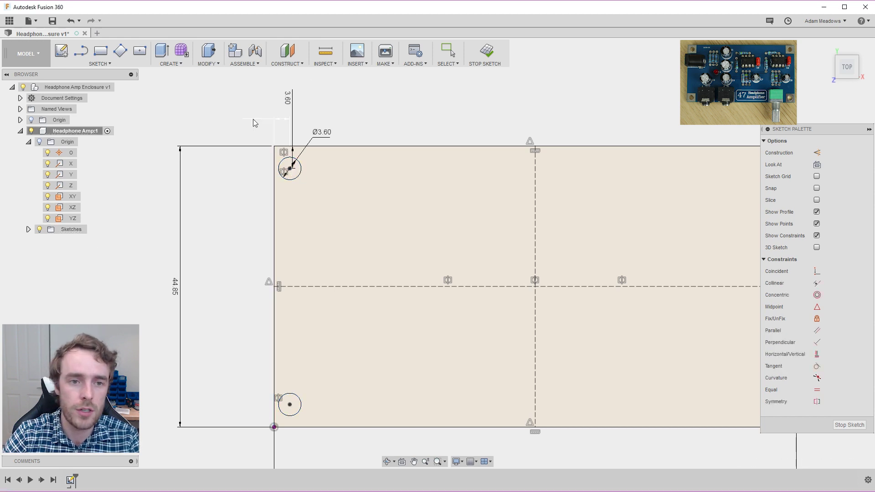
key("Return")
key("Escape")
key("F6")
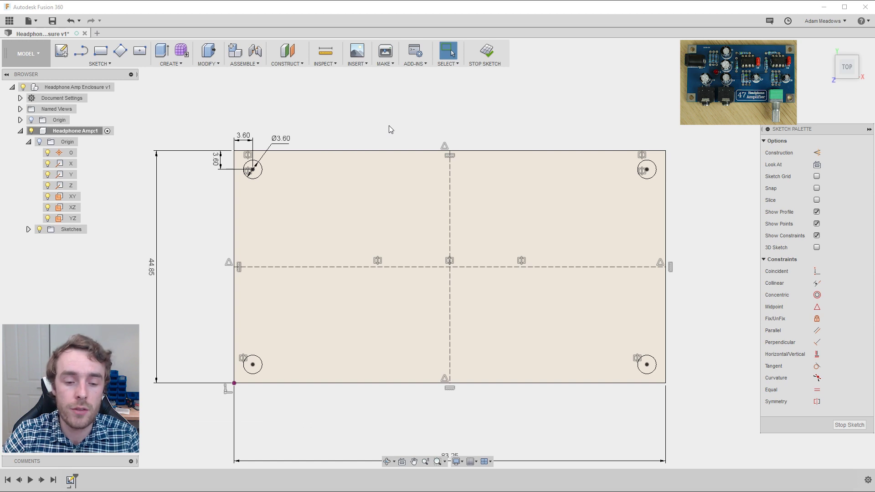
Extrude the board profile one side by a 1.5 mm distance.
left_click(172, 65)
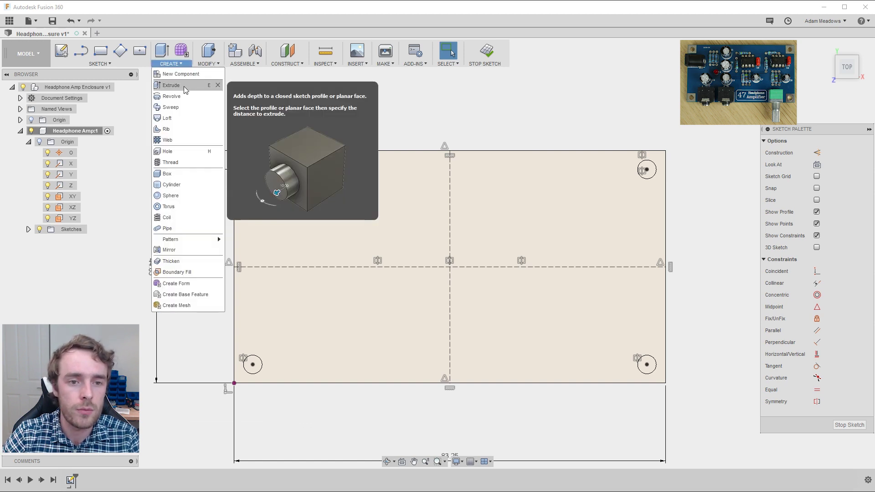
left_click(184, 86)
left_click(428, 206)
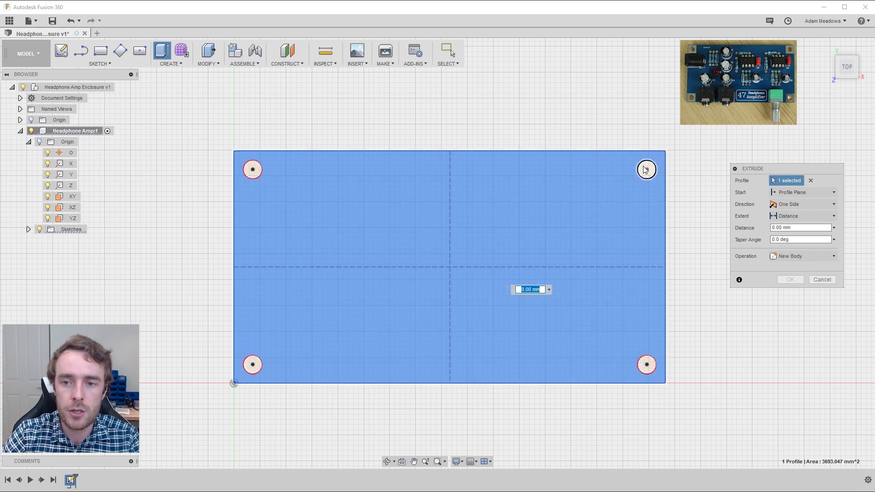
left_click(794, 194)
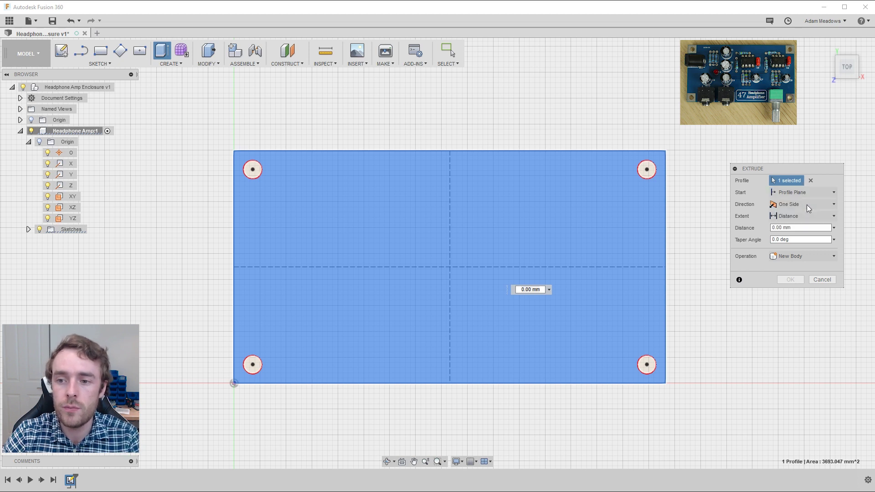
left_click(804, 206)
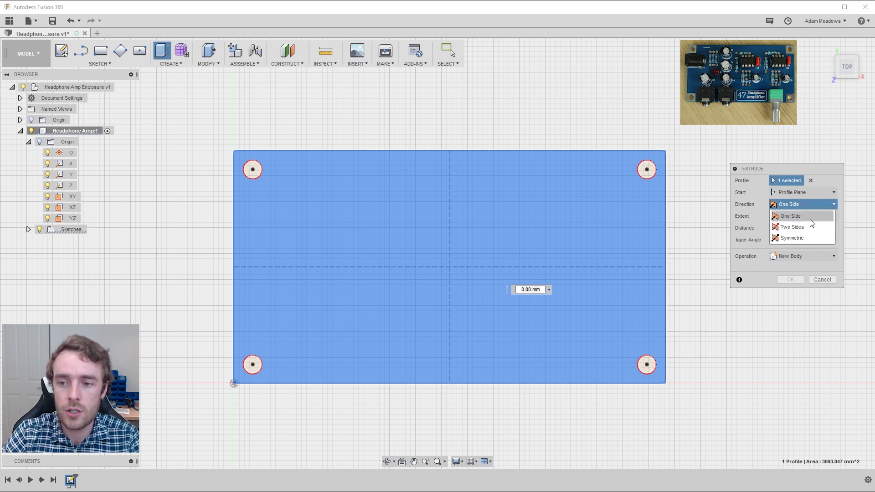
left_click(802, 205)
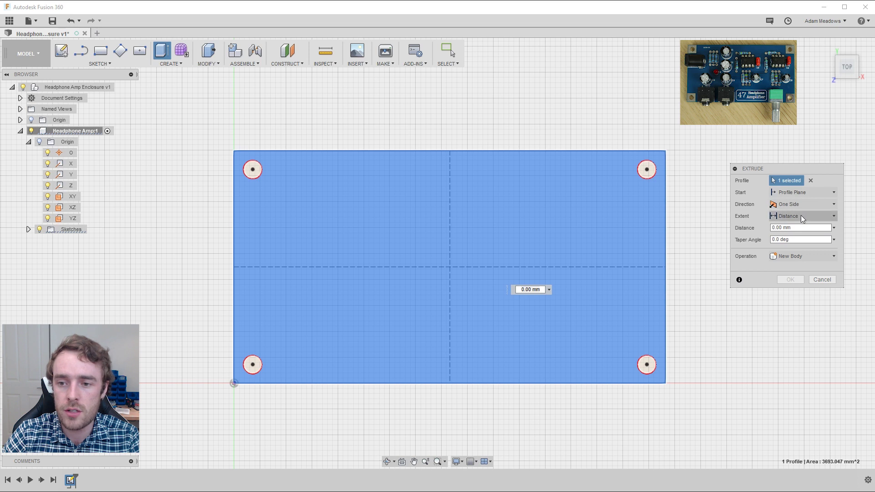
left_click(801, 215)
left_click(800, 228)
left_click(796, 228)
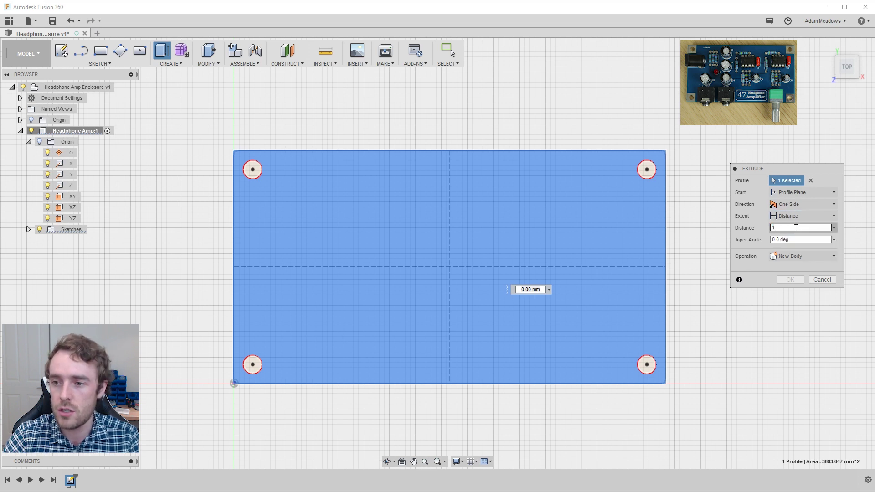
left_click(795, 238)
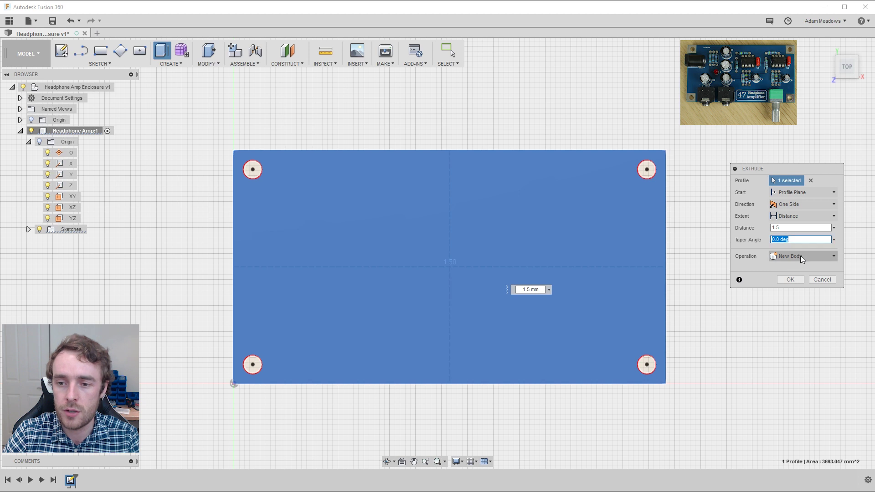
Create the extrusion as a New Body and orbit to view the plate in 3D.
left_click(798, 256)
left_click(795, 271)
left_click(792, 256)
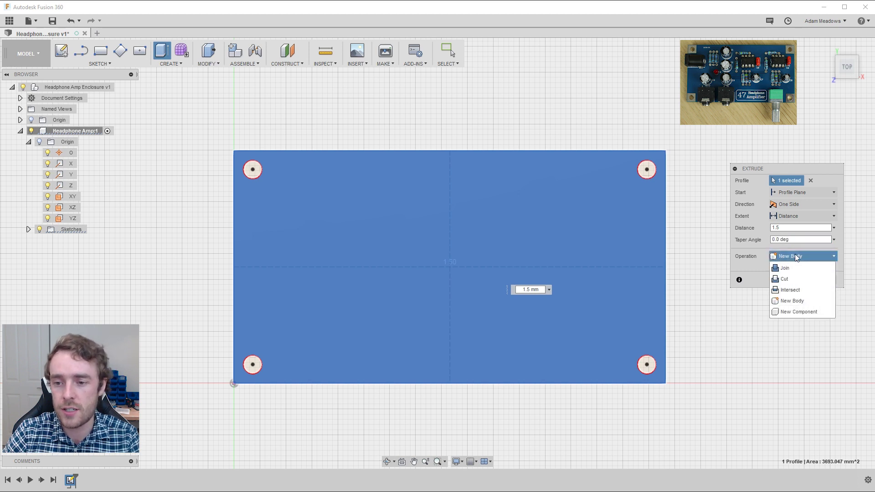
left_click(794, 257)
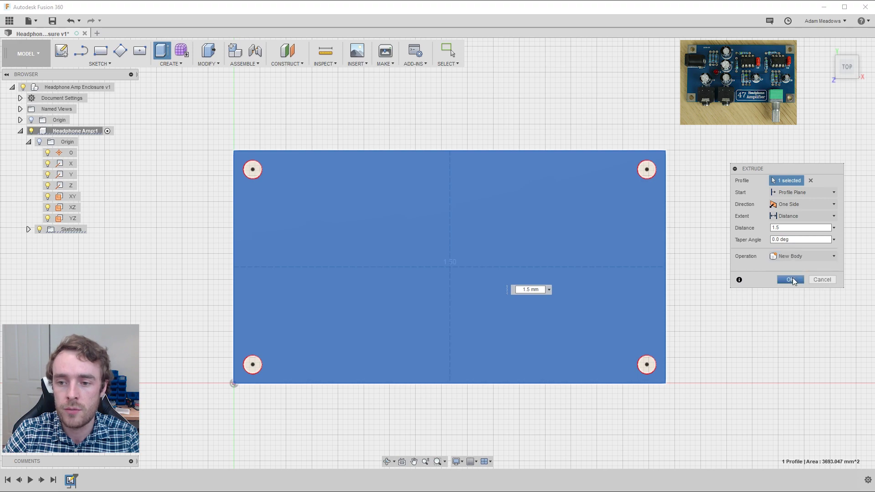
left_click(792, 279)
mouse_move(519, 264)
middle_mouse_down("shift")
mouse_move(489, 299)
mouse_move(471, 262)
mouse_move(483, 252)
mouse_move(463, 271)
middle_mouse_up("shift")
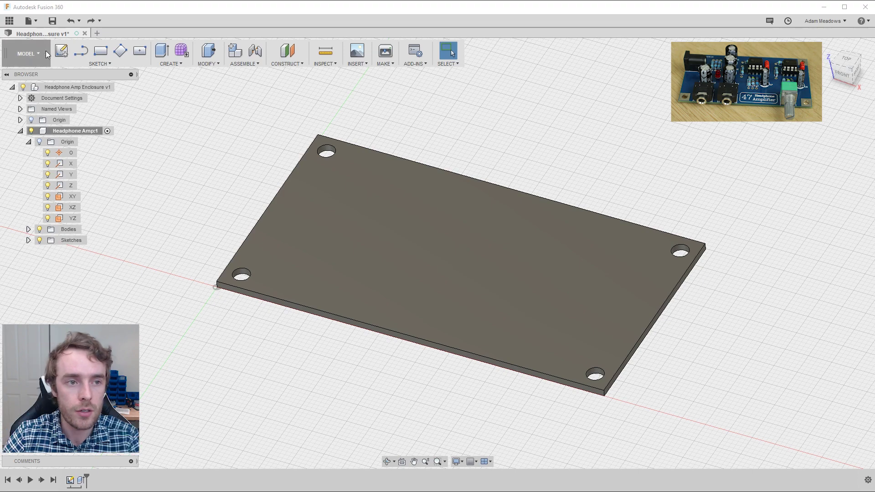
left_click(66, 51)
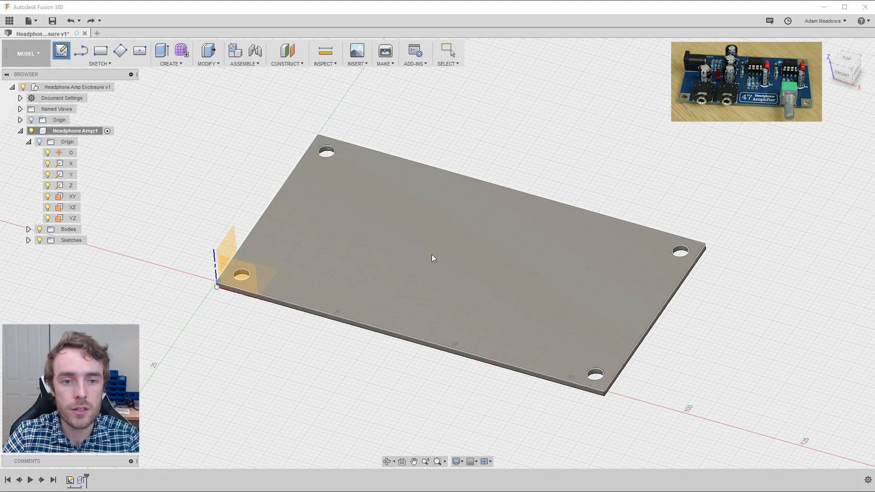
On the plate's top face, sketch a rectangle against the left edge.
left_click(408, 241)
left_click(102, 55)
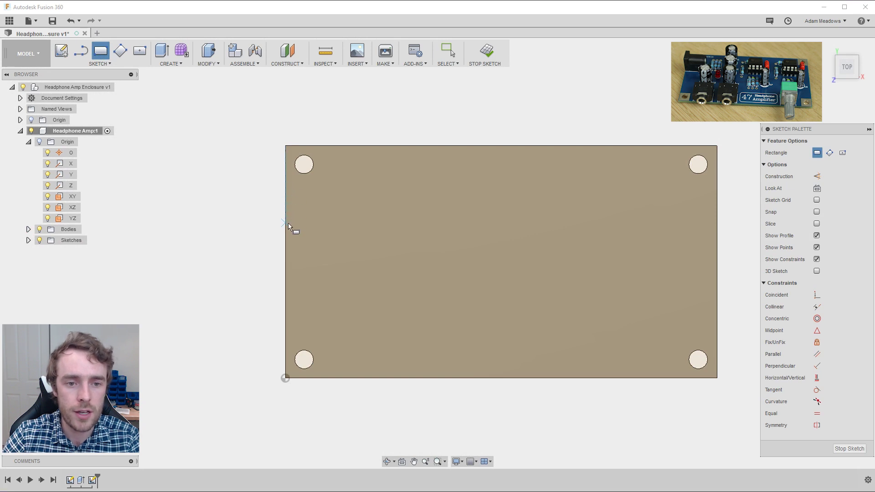
left_click(286, 184)
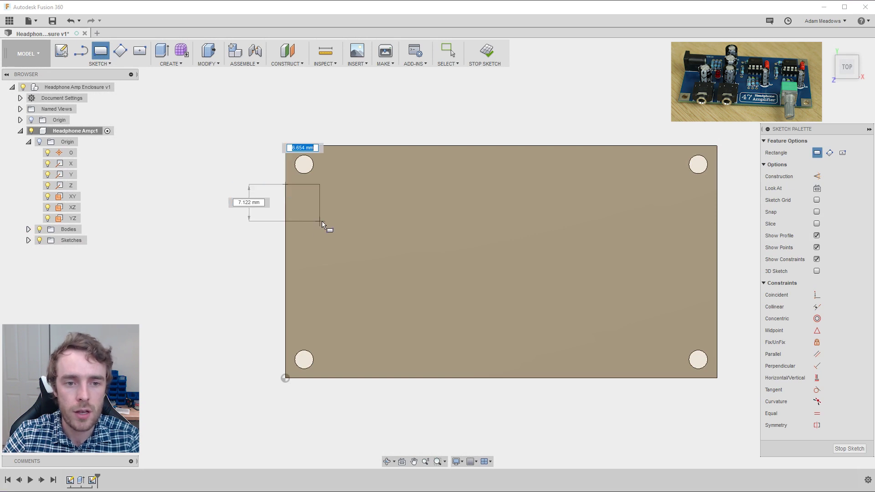
left_click(349, 218)
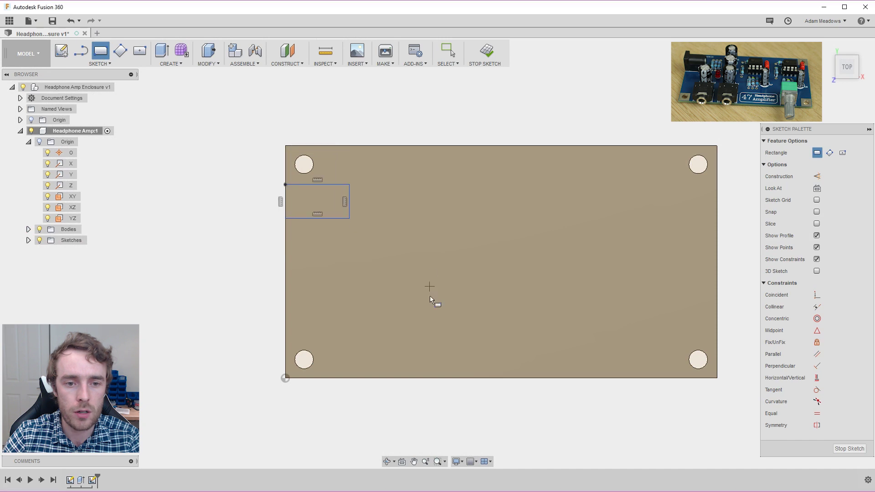
Sketch three more rectangles along the plate's bottom edge.
left_click(333, 378)
left_click(375, 337)
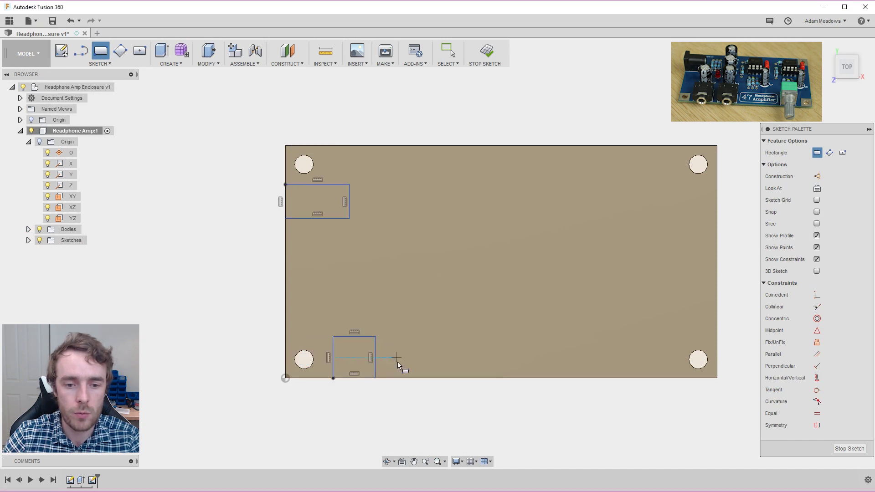
left_click(387, 378)
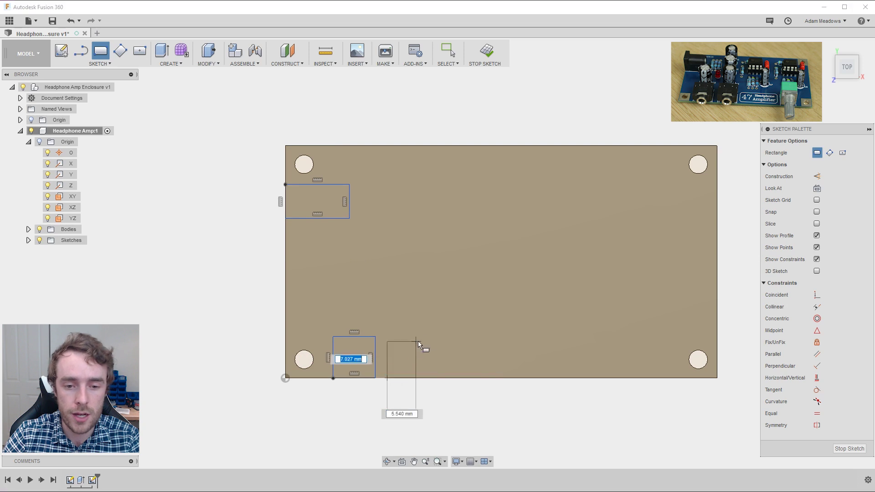
left_click(430, 337)
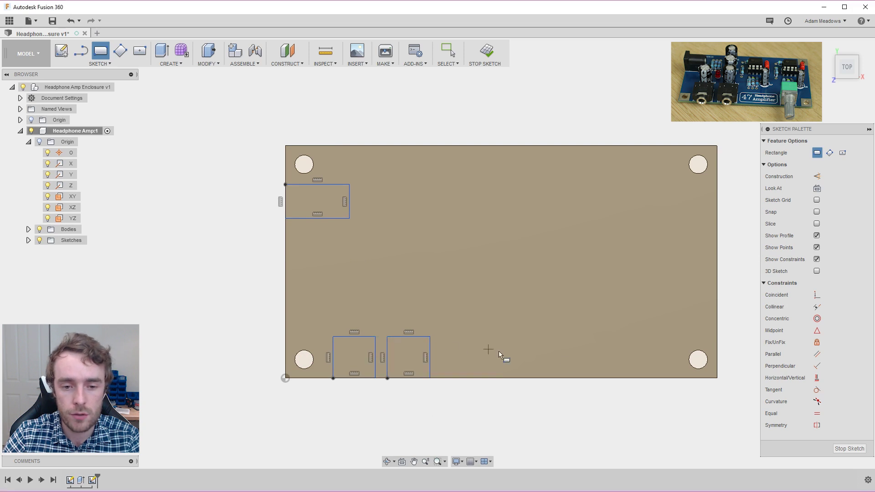
left_click(603, 378)
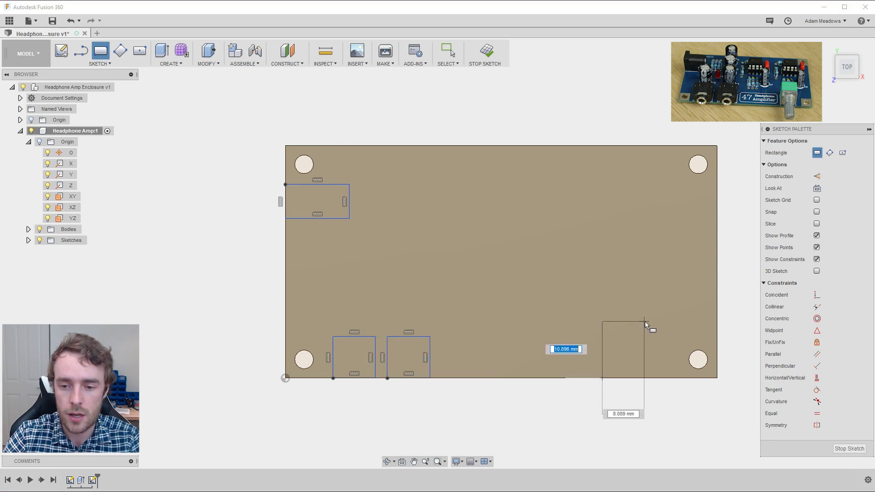
left_click(640, 347)
key("Escape")
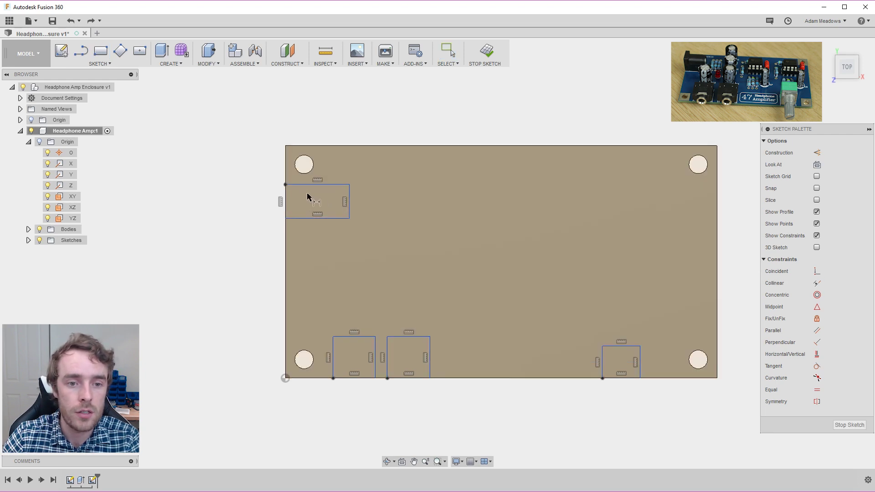
Dimension the left rectangle 14.93 mm wide and 8.9 mm tall.
left_click(299, 219)
left_click(314, 248)
type("14.93")
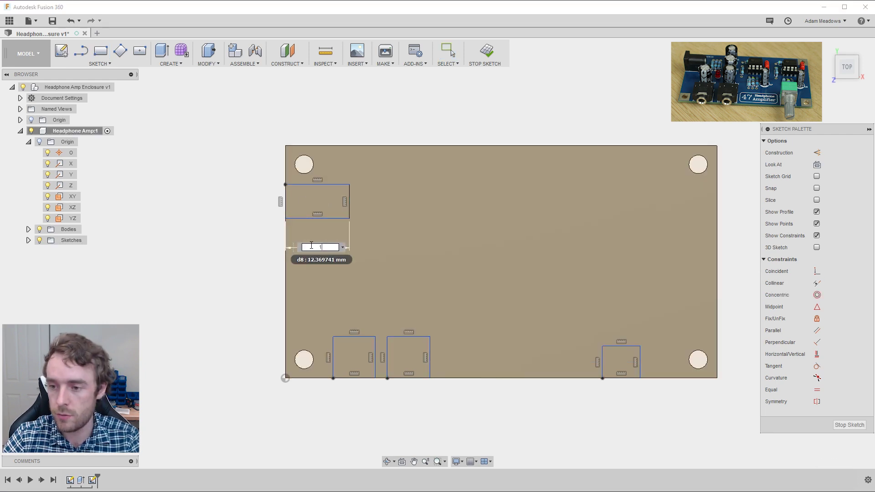
key("Return")
left_click(285, 196)
left_click(227, 200)
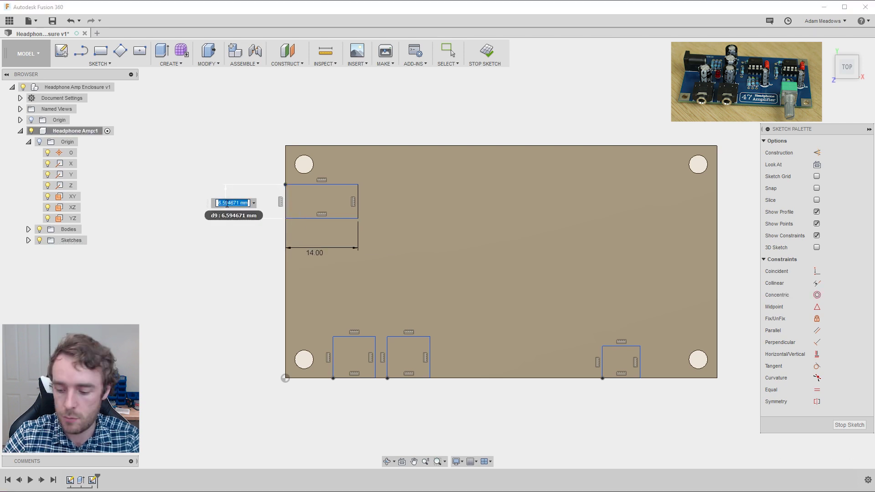
type("8.9")
key("Return")
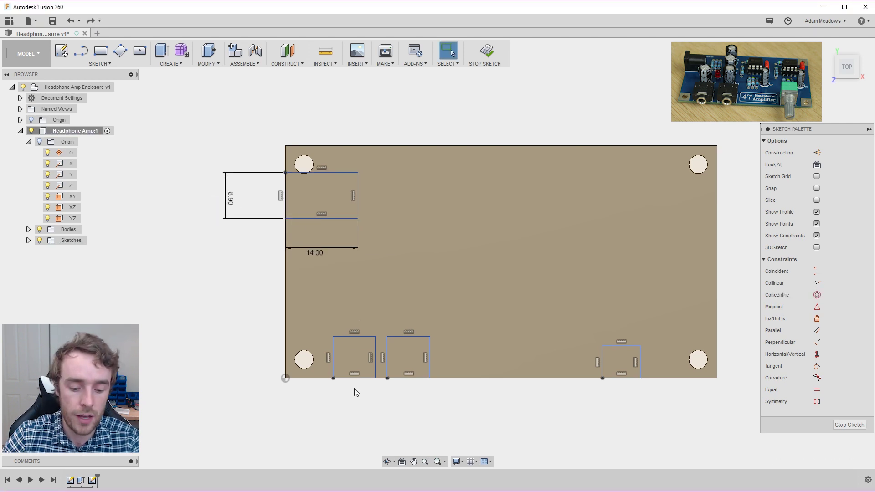
Dimension the bottom-left rectangle 11 mm tall and 12 mm wide.
left_click(333, 353)
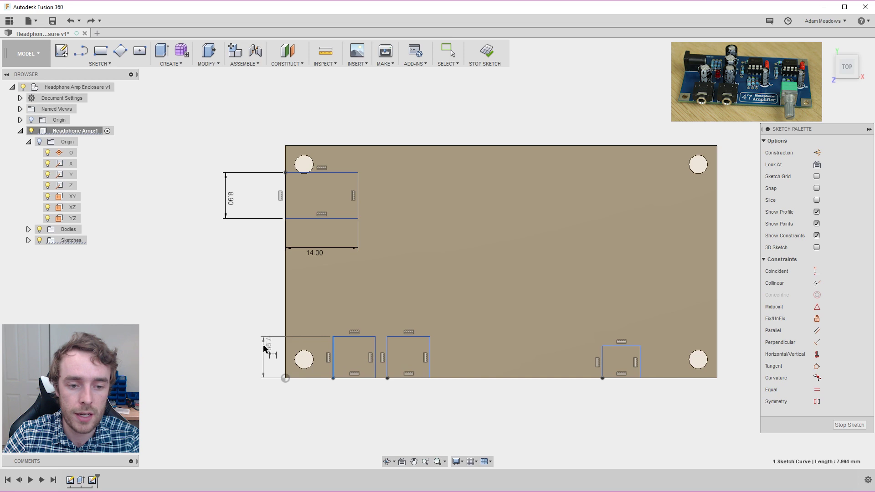
left_click(264, 347)
type("11")
key("Return")
left_click(367, 378)
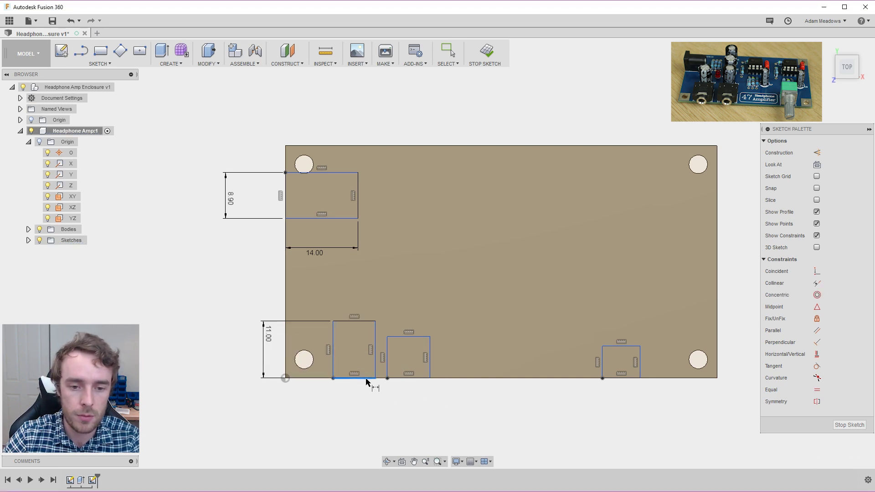
left_click(362, 405)
type("12")
key("Return")
key("Escape")
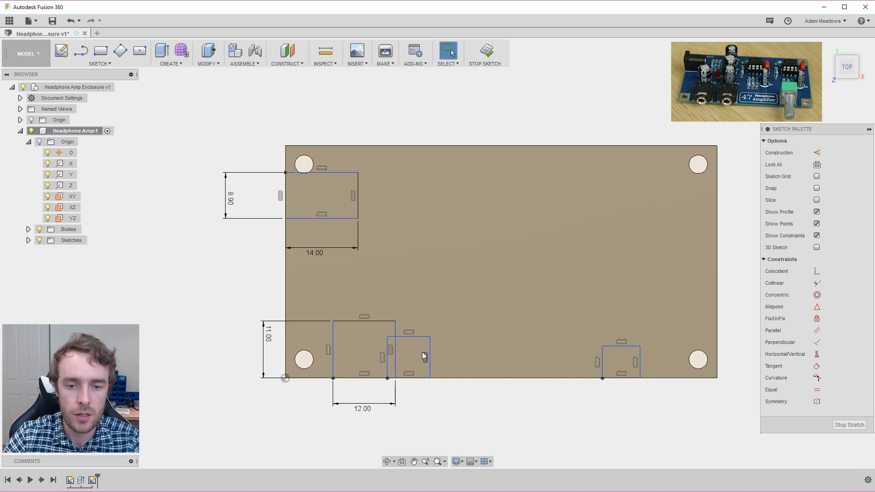
Apply Equal constraints so the bottom rectangles' edges match in size.
left_click(412, 337)
left_click(382, 321)
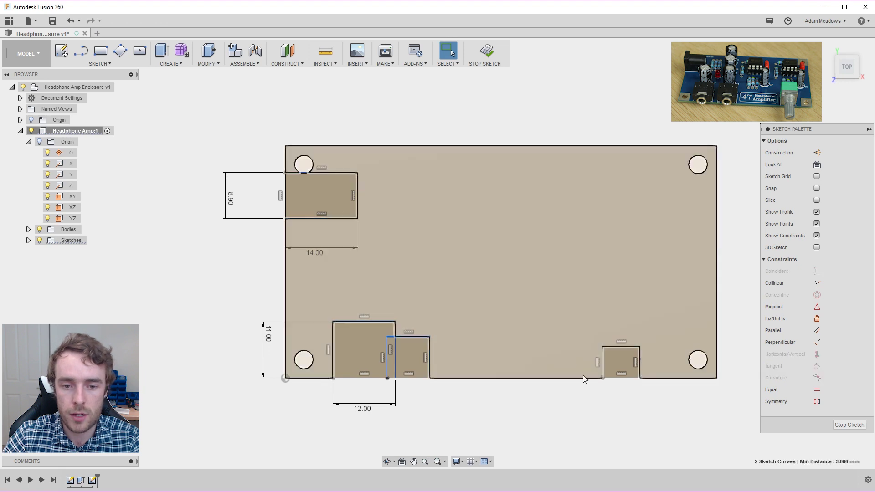
left_click(796, 389)
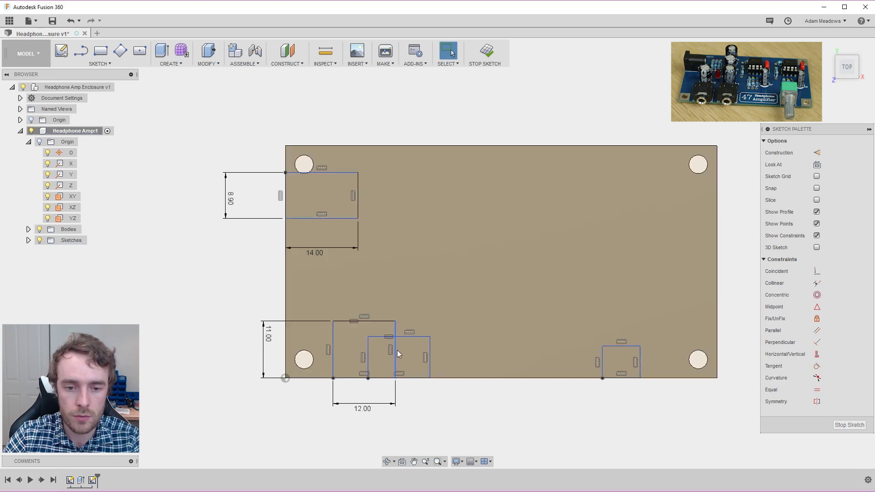
left_click(368, 352)
left_click(816, 390)
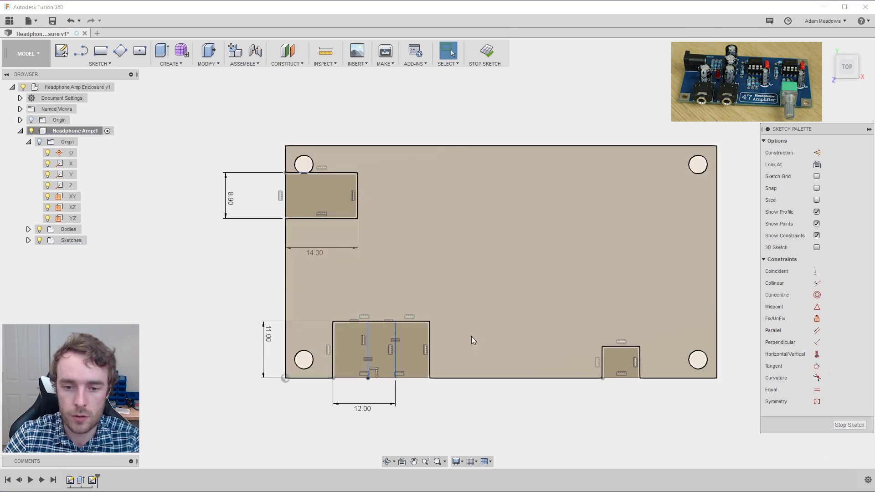
left_click_drag(429, 320, 476, 322)
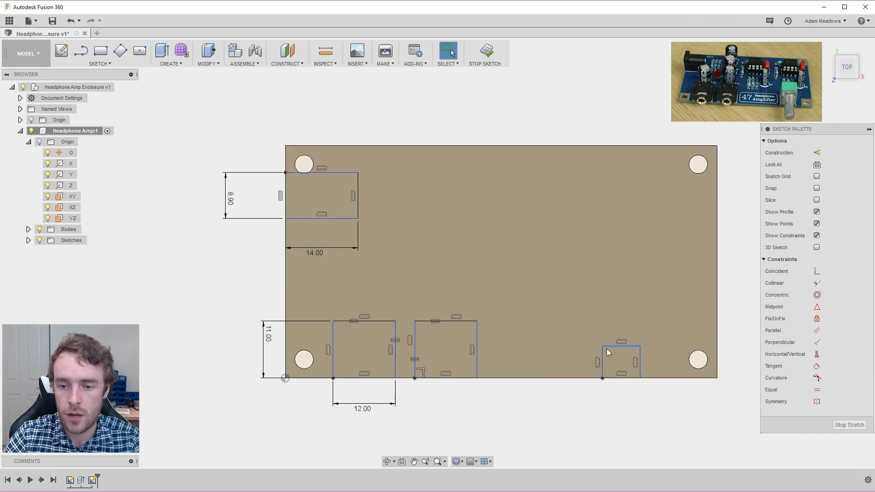
left_click(604, 357)
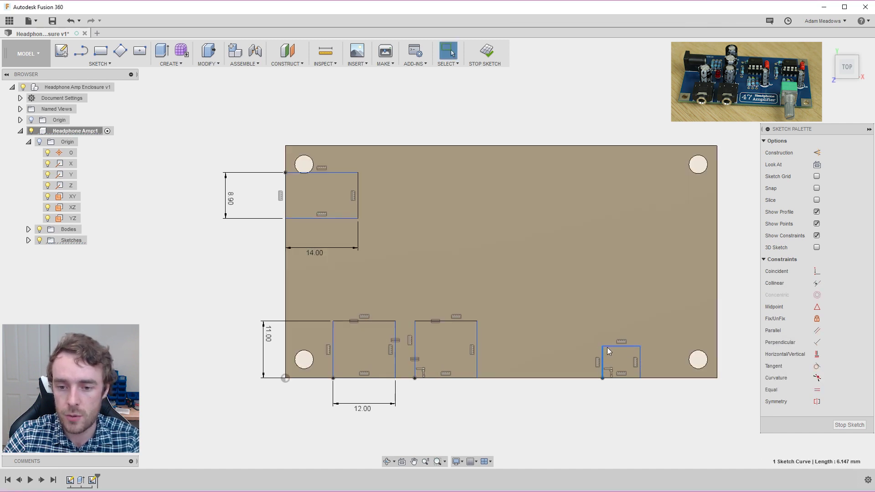
left_click(816, 390)
left_click(602, 351)
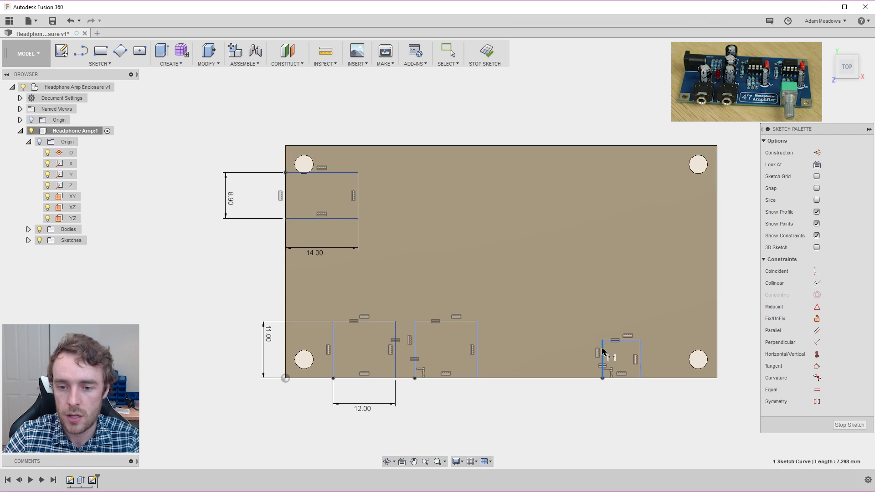
Dimension the small right-hand rectangle's side to 9.6 mm and shift the lower rectangles right.
key("d")
left_click(565, 403)
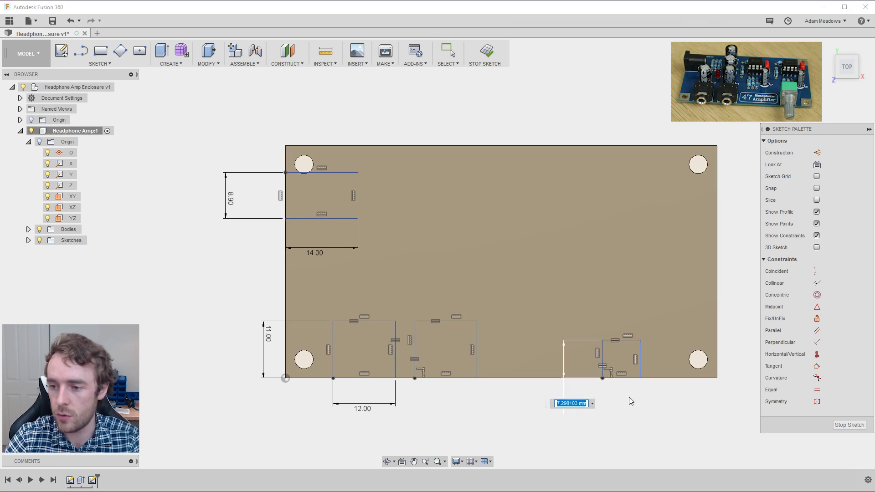
type("9.6")
key("Return")
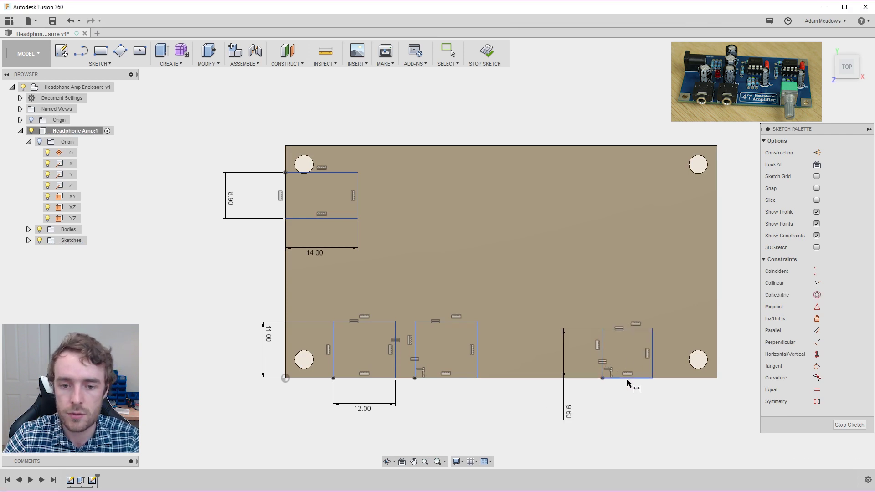
key("Escape")
left_click_drag(479, 380, 496, 381)
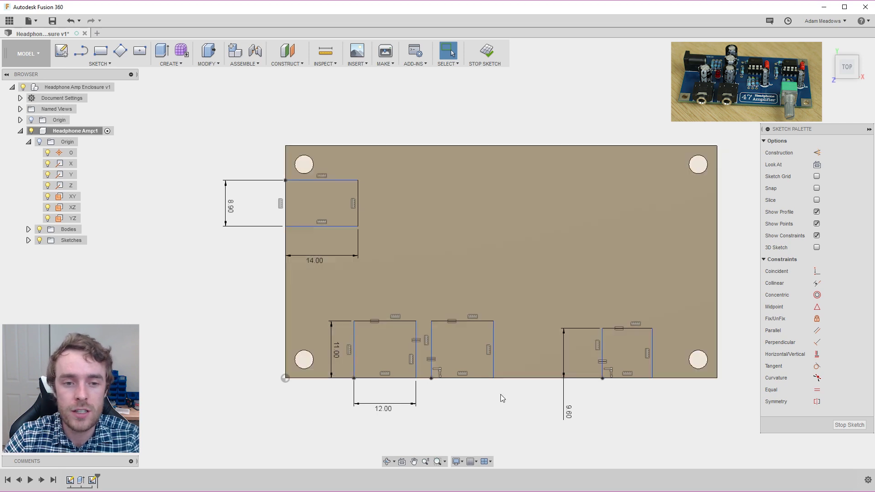
Shift the bottom rectangles right and place the top-left rectangle 27.30 mm above the board bottom.
left_click_drag(416, 337, 412, 340)
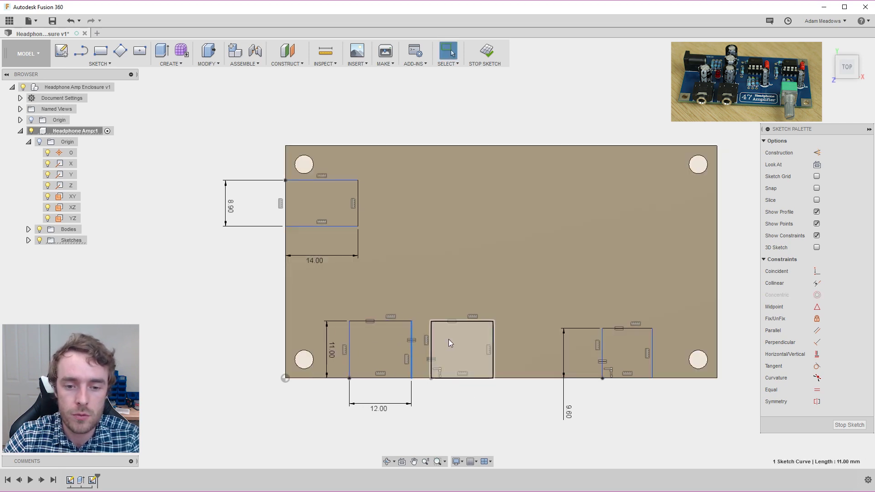
left_click_drag(491, 334, 504, 336)
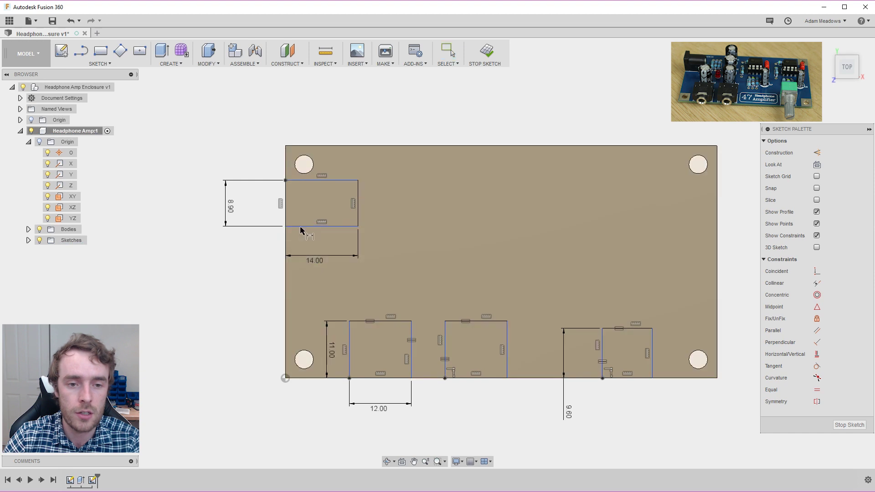
left_click_drag(303, 226, 306, 353)
left_click(307, 378)
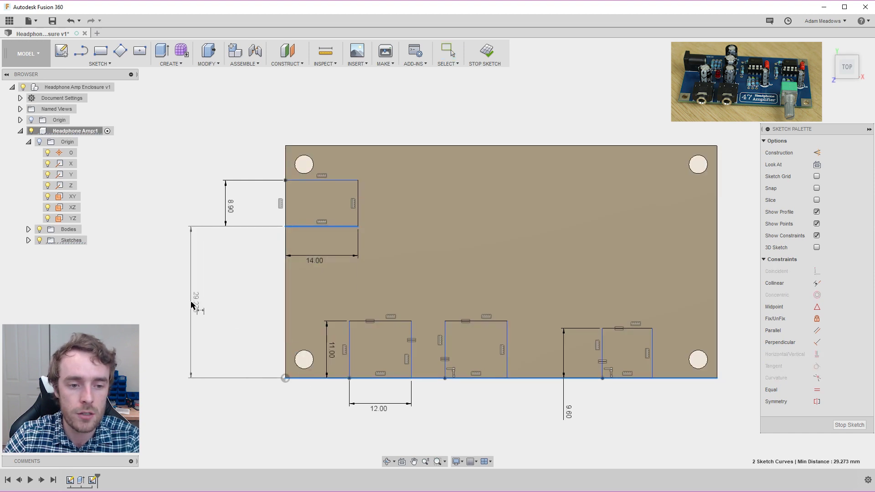
left_click(192, 302)
type("27.3")
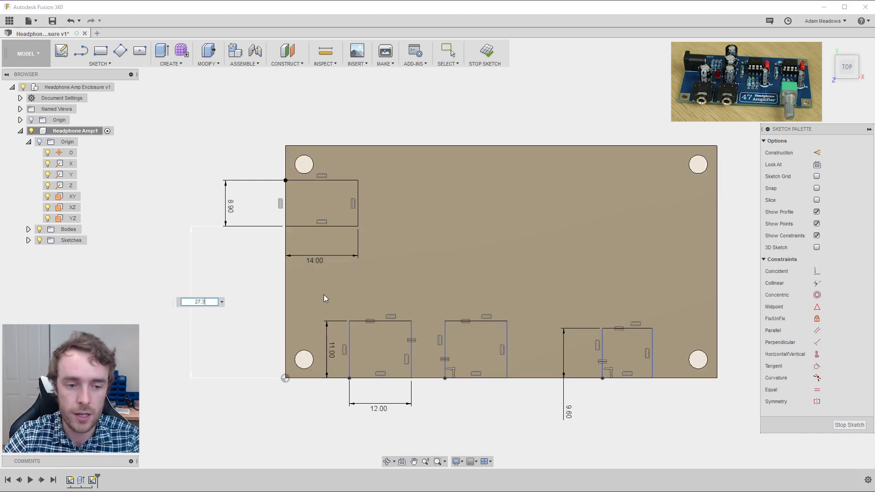
key("Return")
Set the first jack rectangle 9.32 mm from the board's left edge, with 15.40 mm spacing to its neighbour.
left_click(350, 343)
left_click(285, 340)
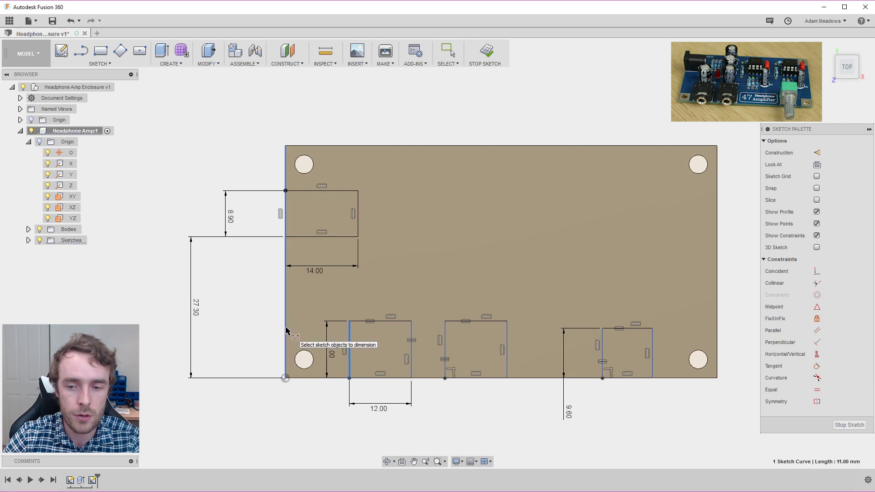
left_click(328, 407)
type("9.32")
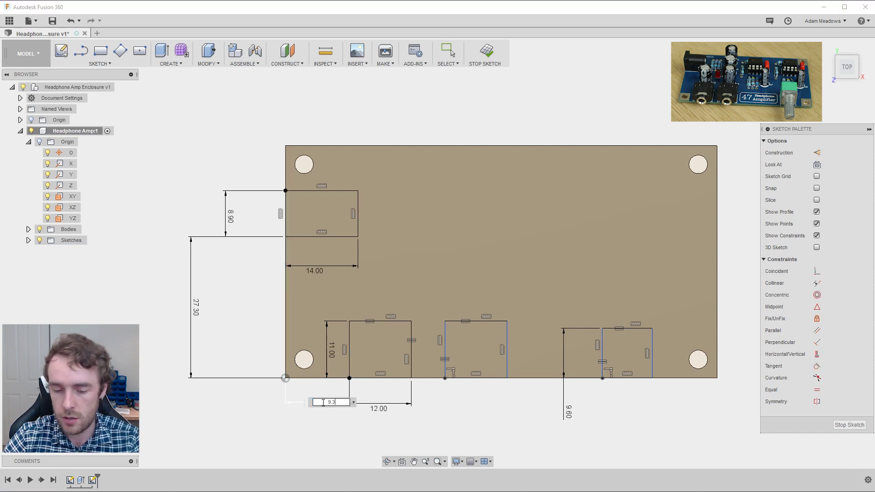
key("Return")
left_click(333, 351)
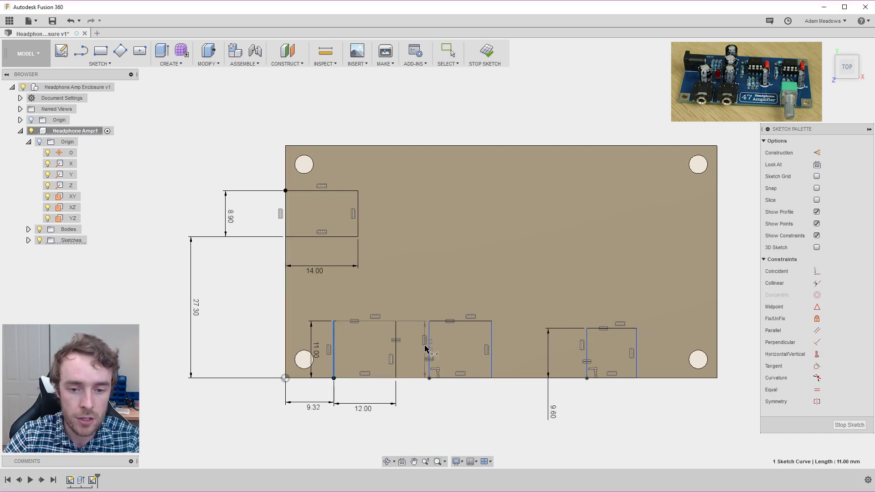
left_click(429, 351)
left_click(391, 433)
type("15.4")
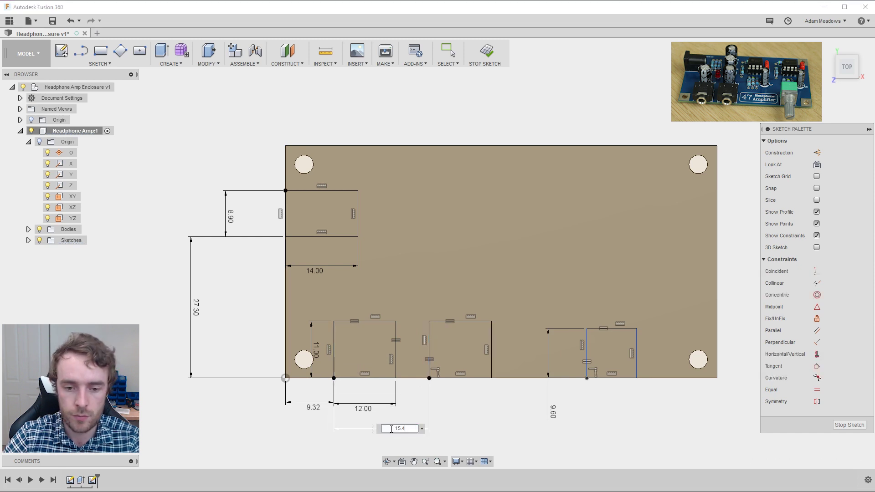
key("Return")
Dimension the right-hand rectangle's left edge 63.60 mm from the board's left edge.
left_click(286, 319)
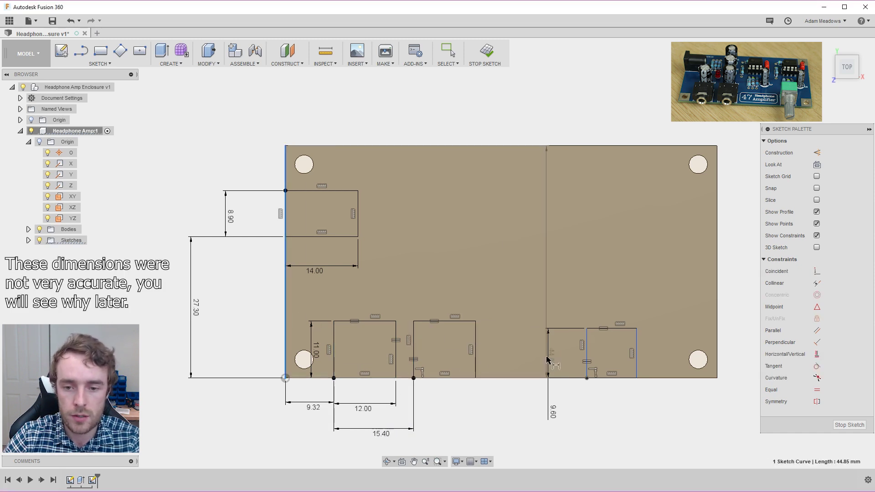
left_click(587, 352)
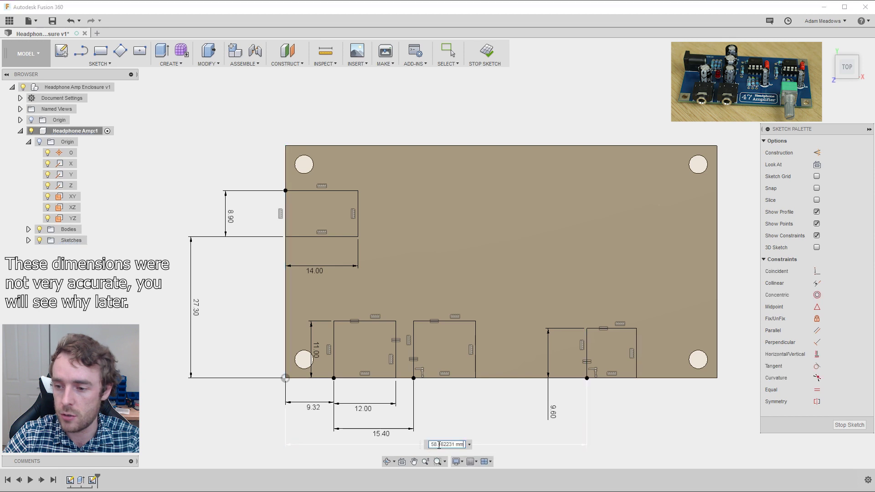
left_click(440, 445)
type("63.6")
key("Return")
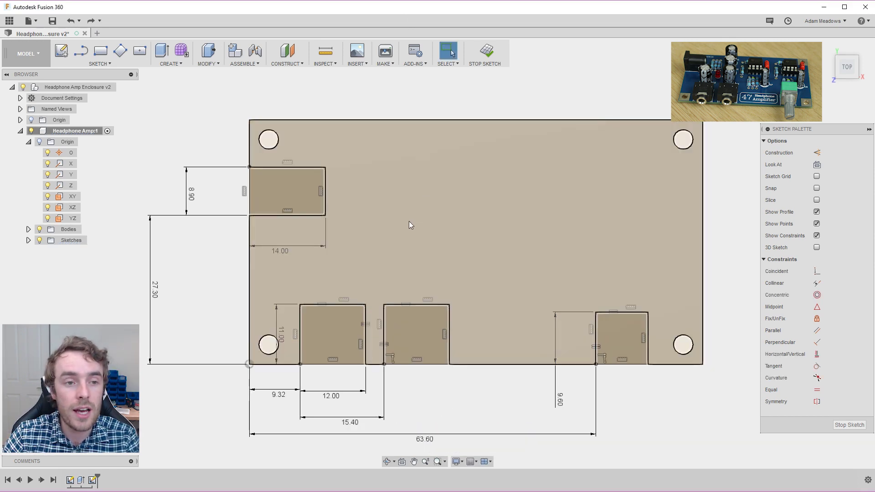
Draw a large two-point rectangle in the centre of the board.
key("r")
left_click(333, 294)
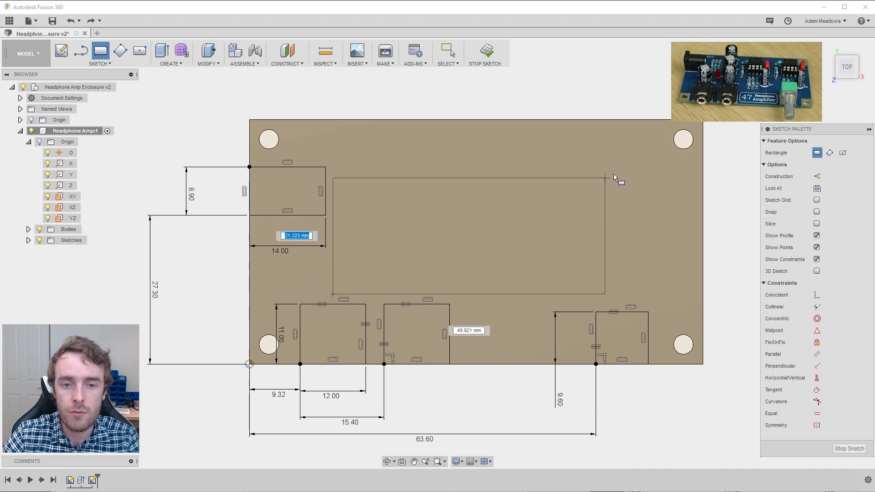
left_click(654, 160)
key("Escape")
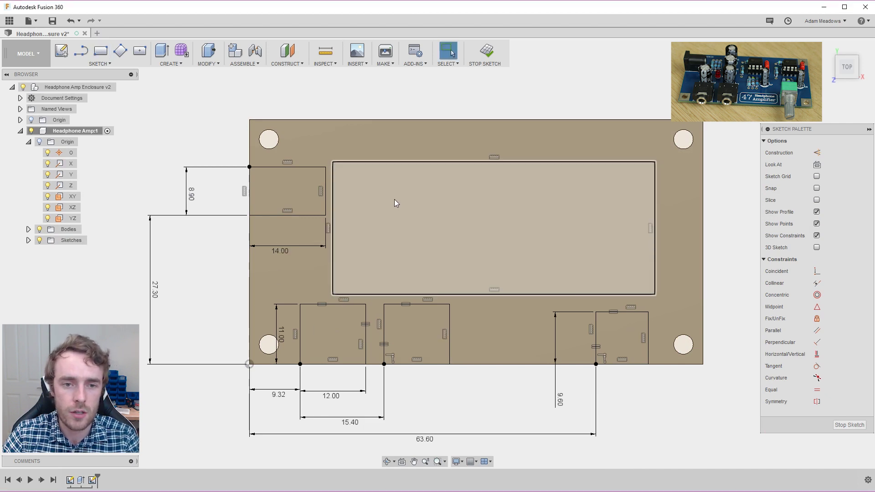
Position the central rectangle 16 mm from the board's left edge and 12 mm above its bottom.
left_click(333, 178)
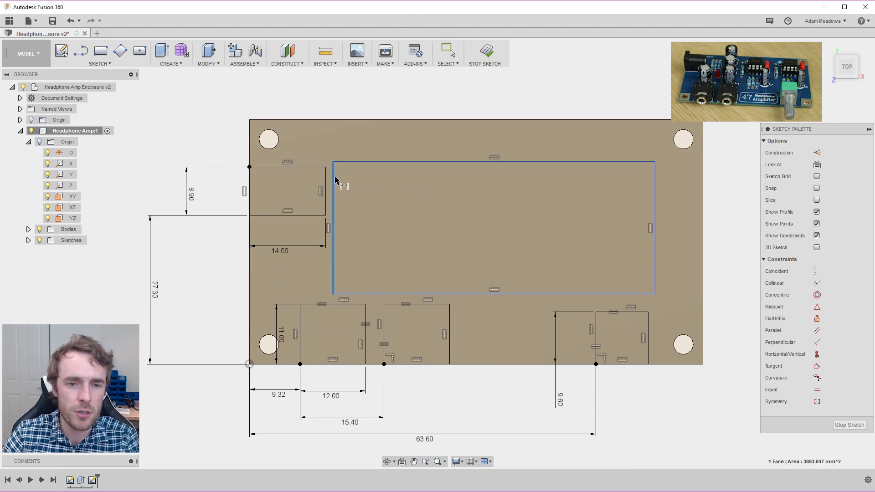
left_click(249, 134)
left_click(285, 90)
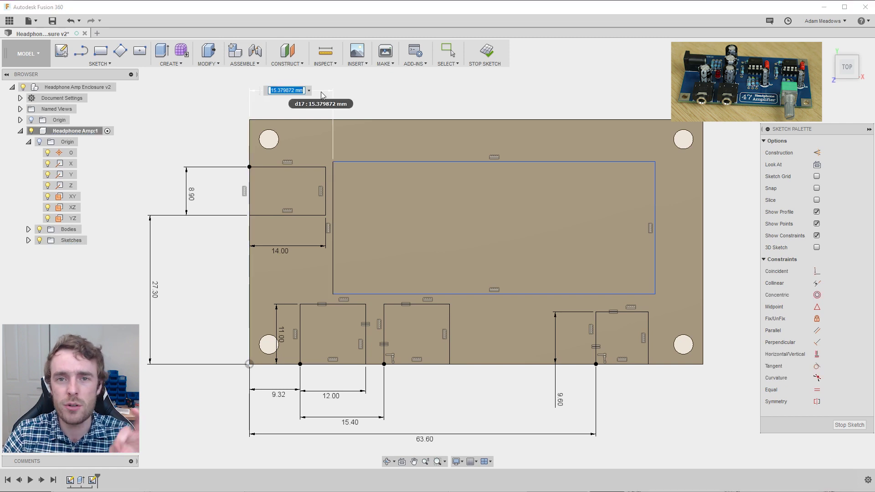
type("16")
key("Return")
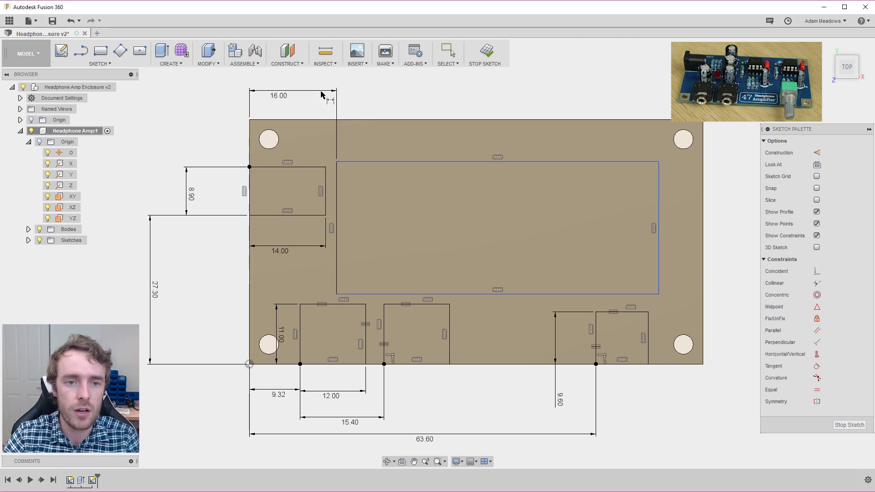
left_click(503, 294)
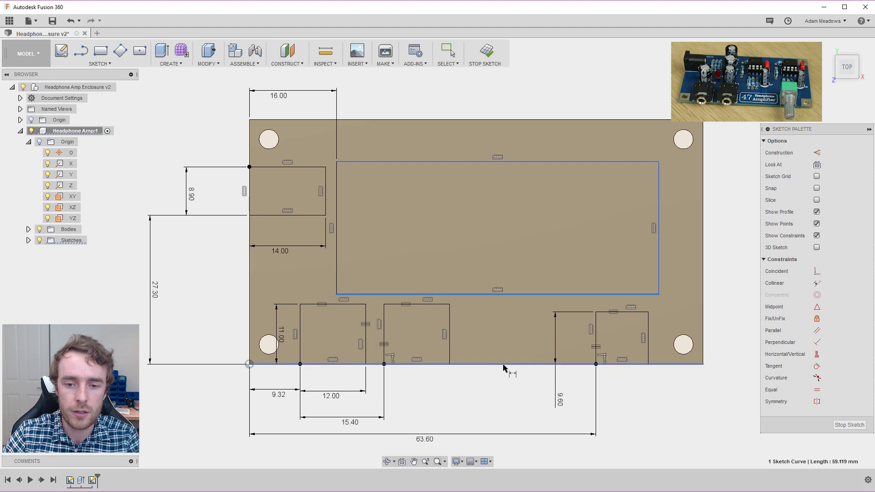
left_click(504, 364)
left_click(498, 389)
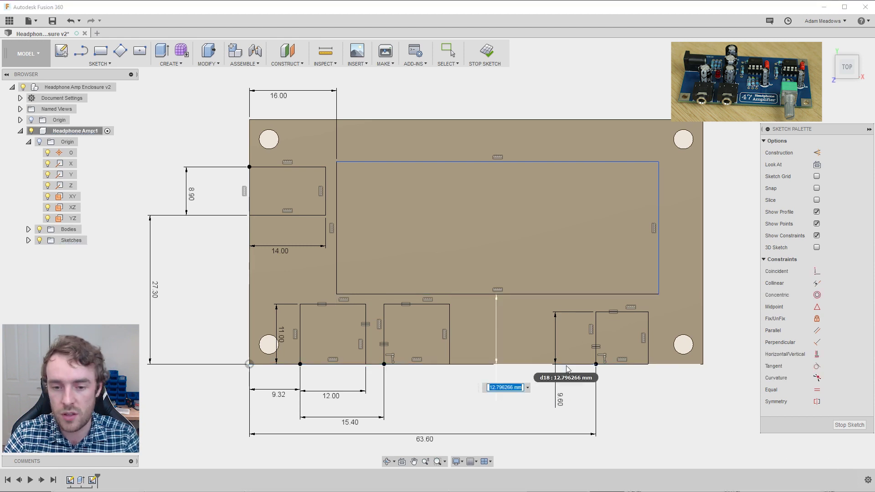
type("12")
key("Return")
Size the central rectangle to 25 mm high by 55 mm wide.
left_click(483, 163)
left_click(478, 298)
left_click(475, 233)
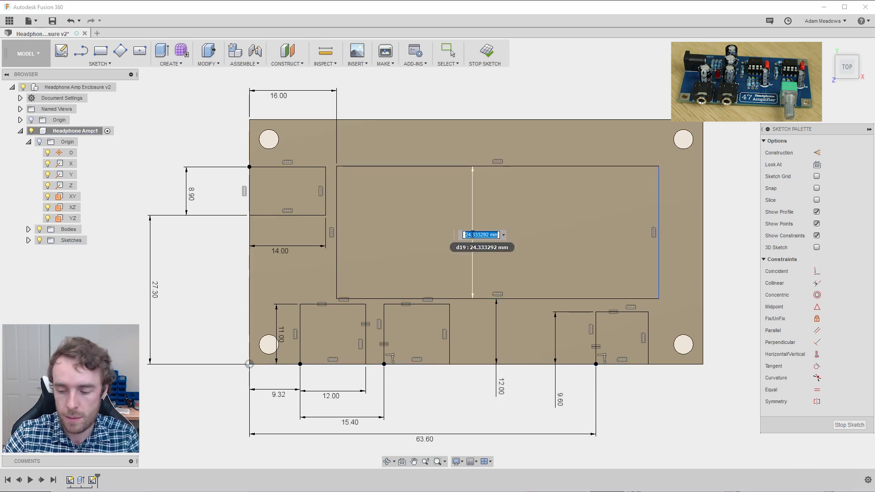
type("25")
key("Return")
left_click(338, 228)
left_click(511, 207)
type("55")
key("Return")
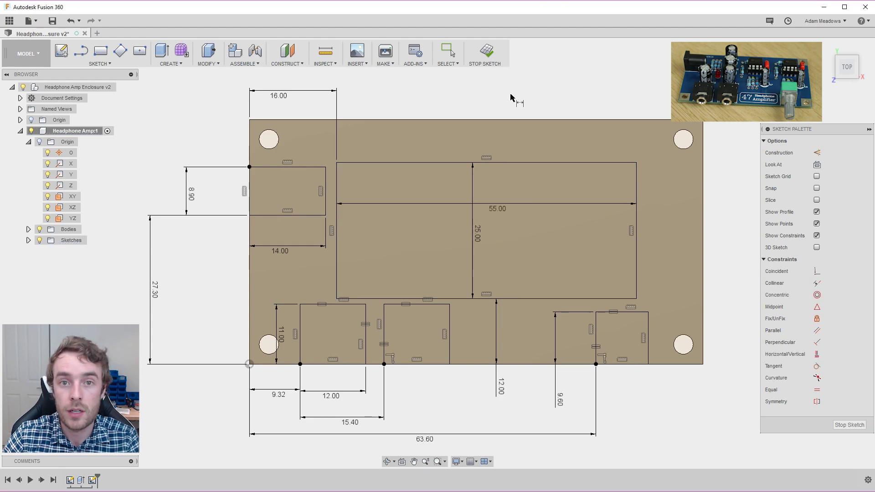
Extrude the top-left, two jack, central and right-hand profiles 13 mm as a Join.
key("e")
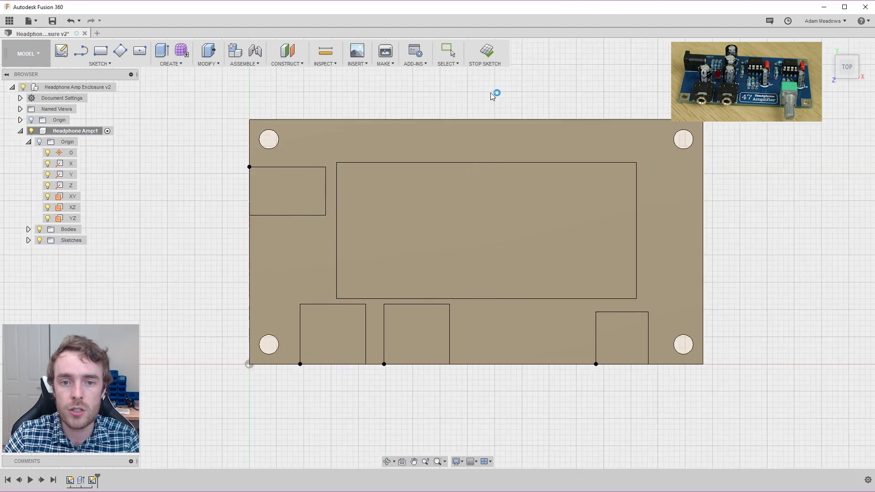
left_click(344, 196)
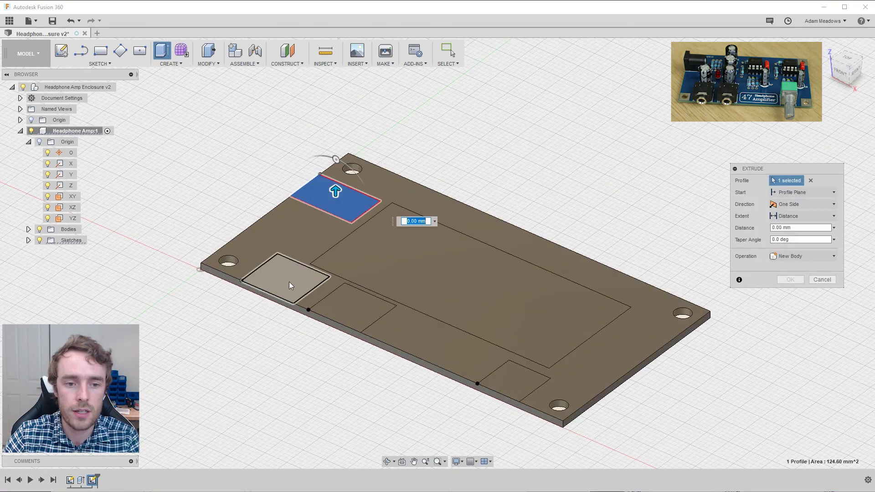
left_click(288, 279)
left_click(347, 308)
left_click(466, 321)
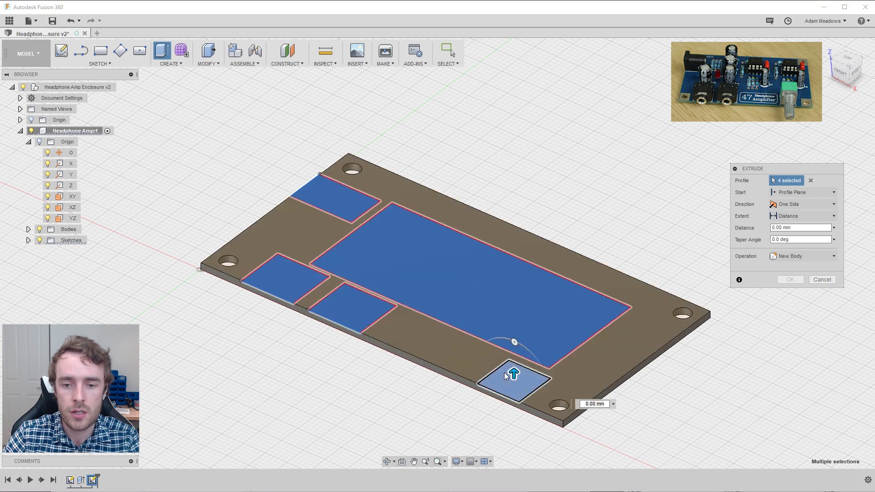
left_click(518, 378)
type("13")
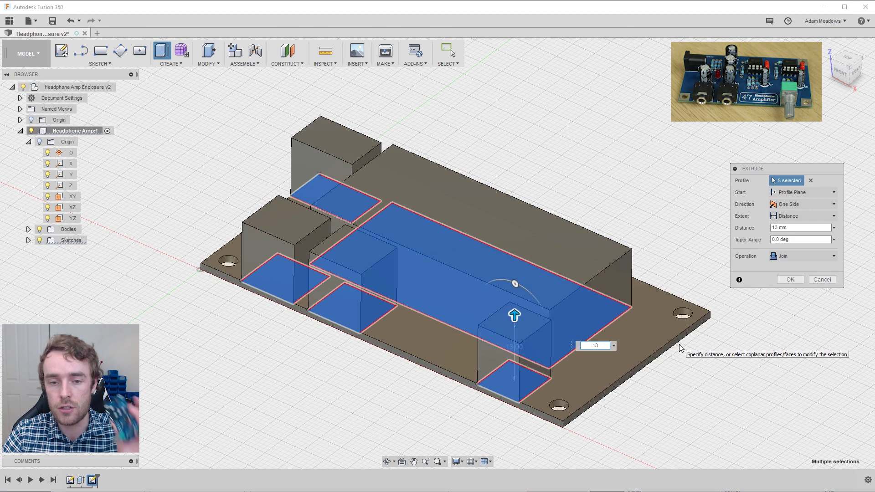
left_click(802, 257)
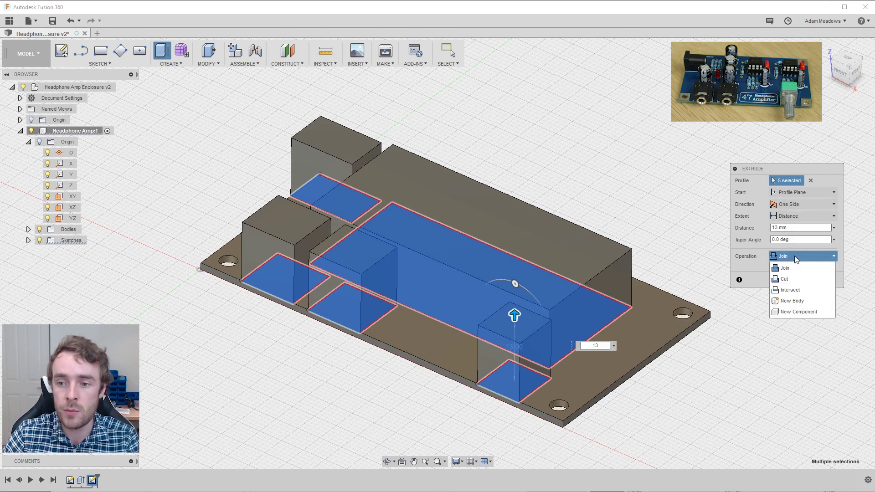
left_click(811, 261)
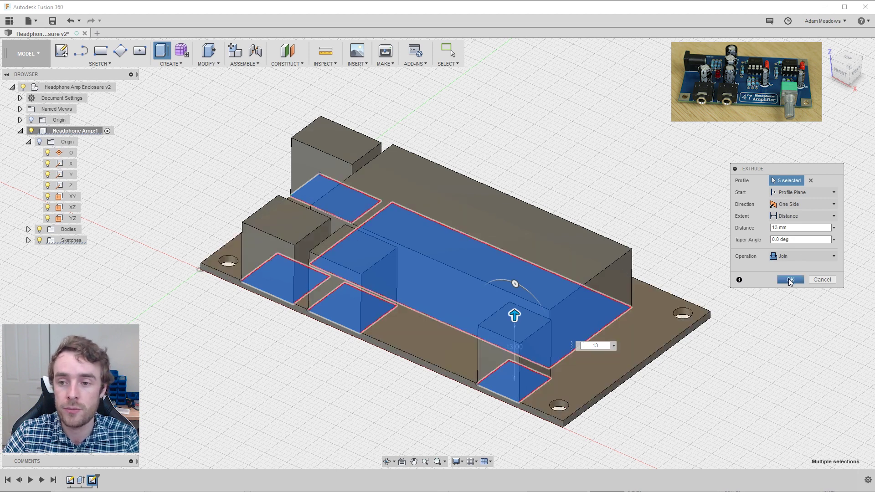
left_click(790, 280)
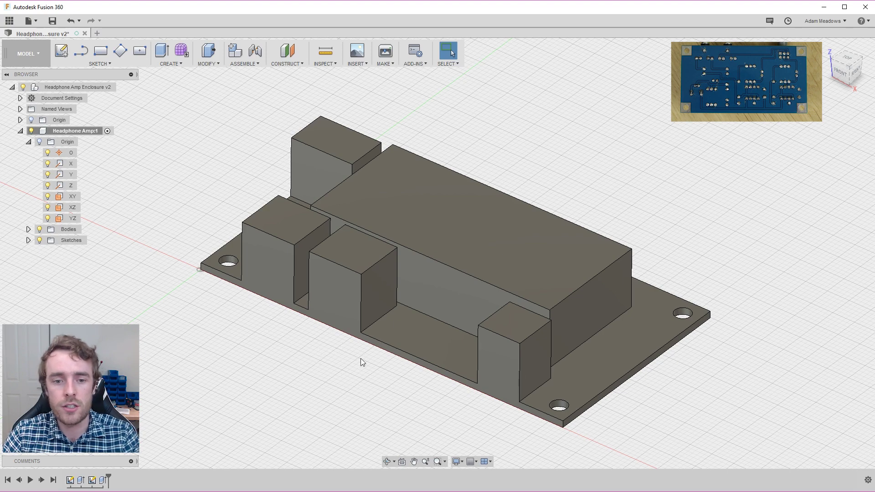
middle_click_drag(360, 359, 200, 230, "shift")
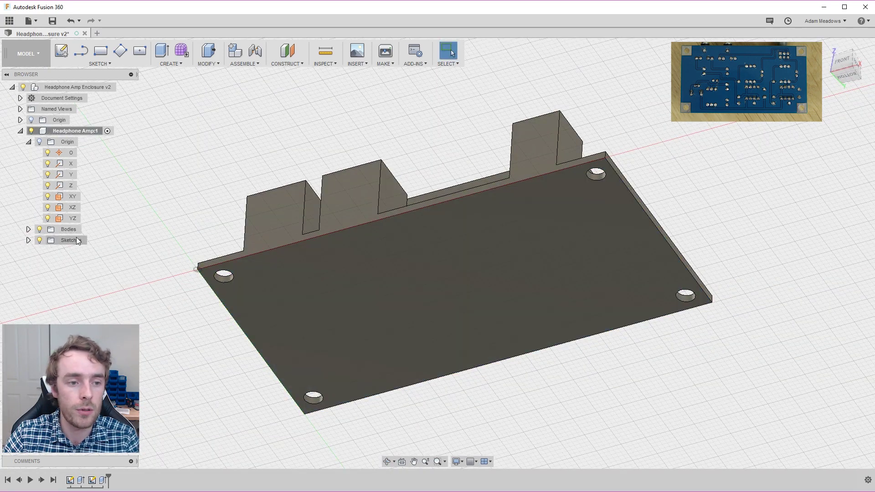
Start a new sketch on the board's bottom face.
left_click(320, 279)
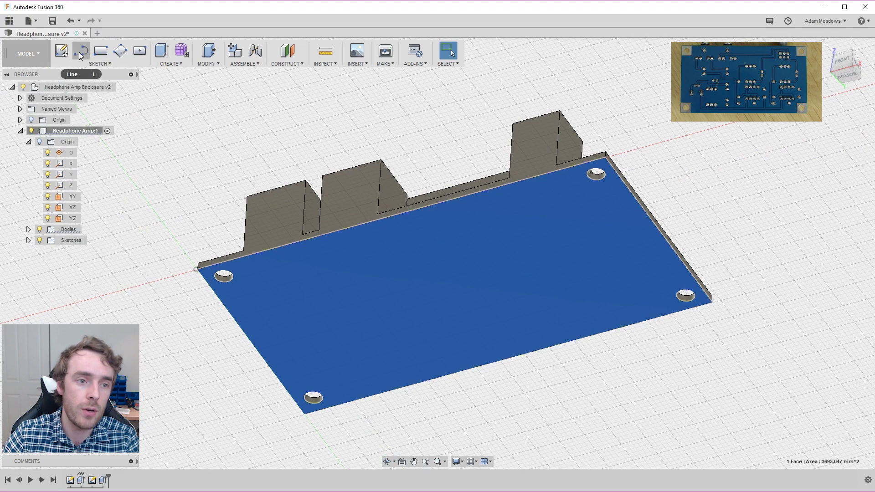
left_click(61, 51)
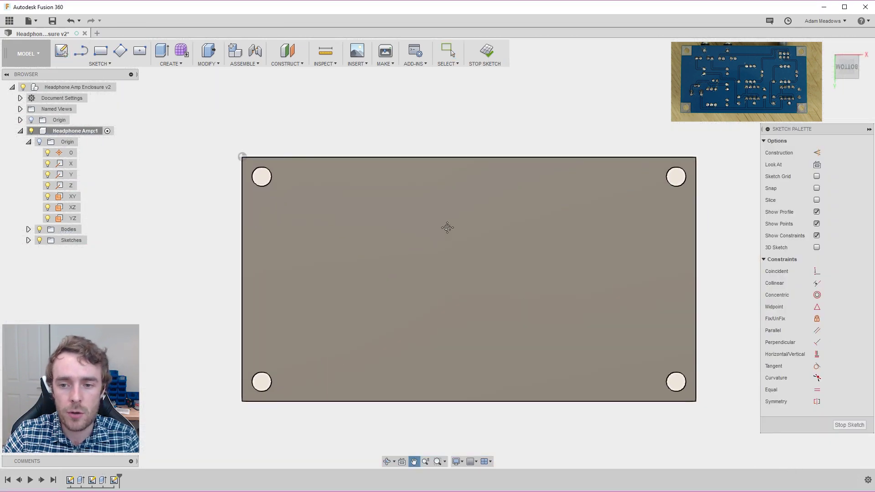
left_click(80, 52)
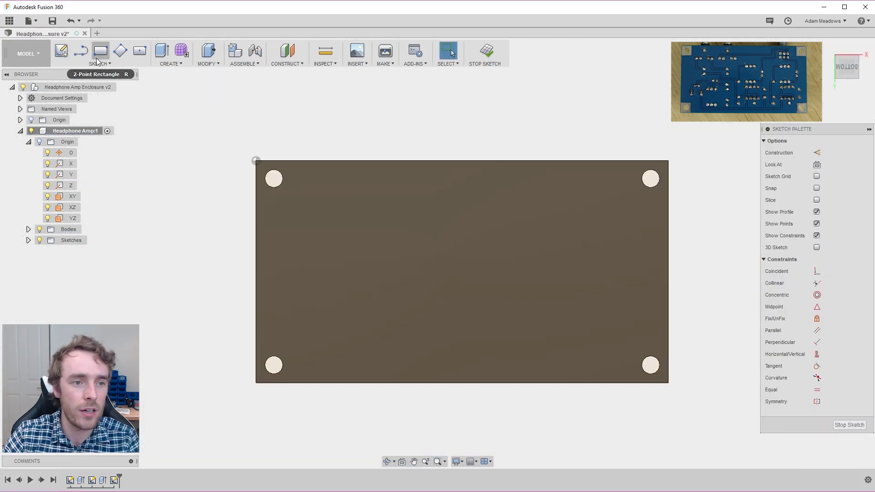
left_click(363, 215)
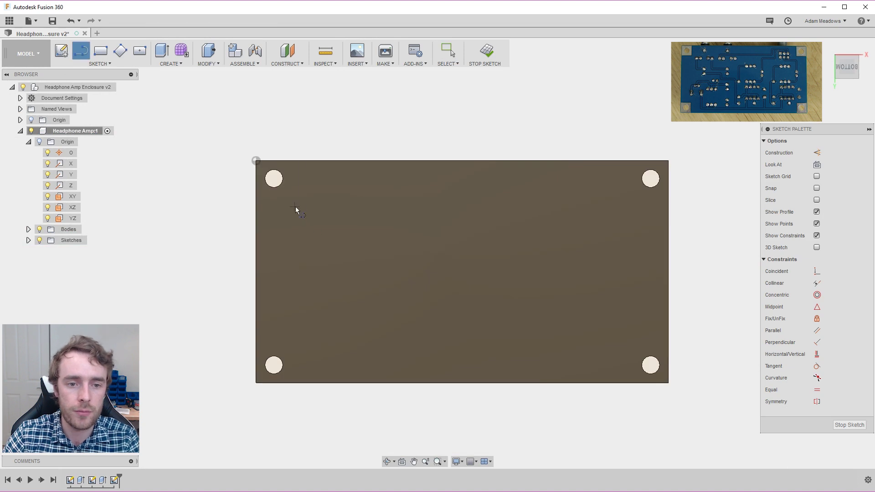
left_click(302, 215)
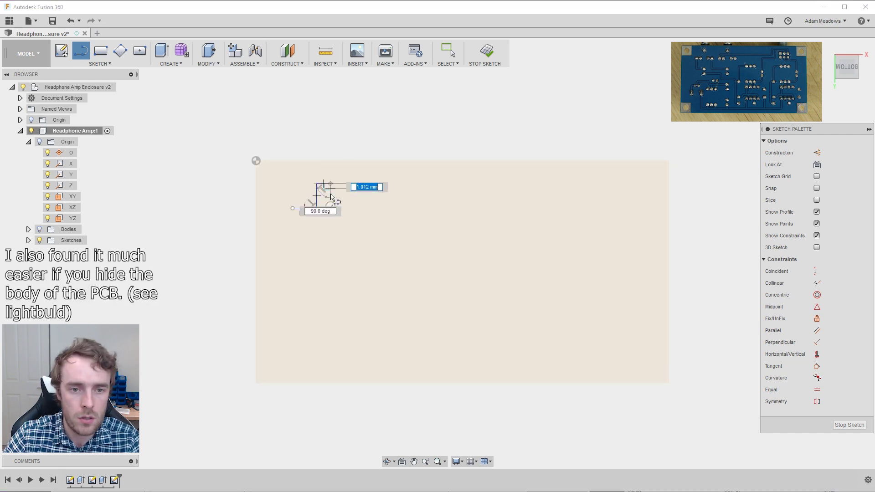
Draw the stepped outline's lines across the top and down the right side.
left_click(331, 184)
left_click(331, 217)
left_click(355, 218)
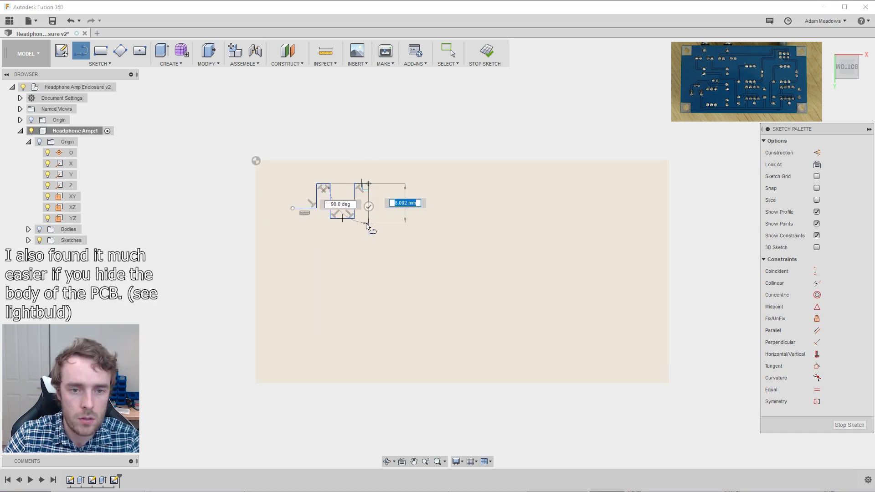
left_click(355, 184)
left_click(369, 218)
left_click(401, 218)
left_click(401, 253)
left_click(579, 253)
left_click(579, 184)
left_click(617, 184)
left_click(617, 253)
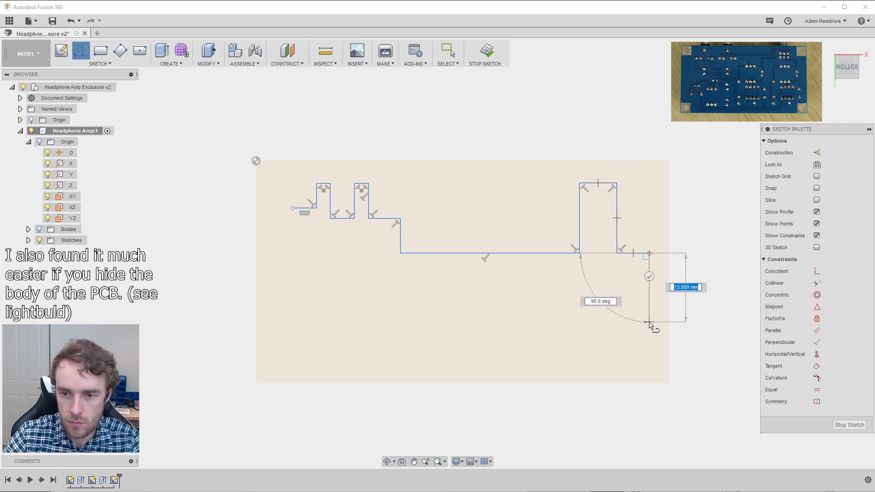
left_click(650, 253)
left_click(649, 316)
left_click(659, 316)
Continue the stepped outline along the bottom and up the left side to close it.
left_click(659, 353)
left_click(621, 353)
left_click(621, 369)
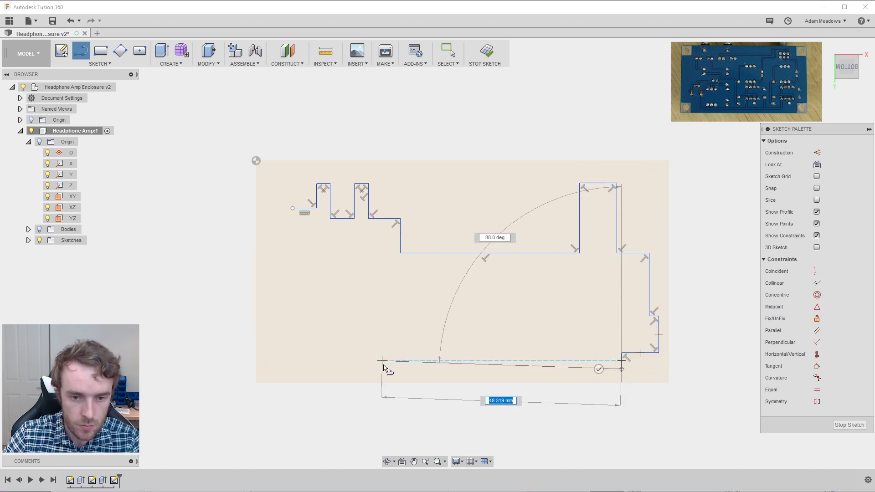
left_click(413, 368)
left_click(414, 376)
left_click(329, 376)
left_click(329, 331)
left_click(274, 331)
left_click(274, 279)
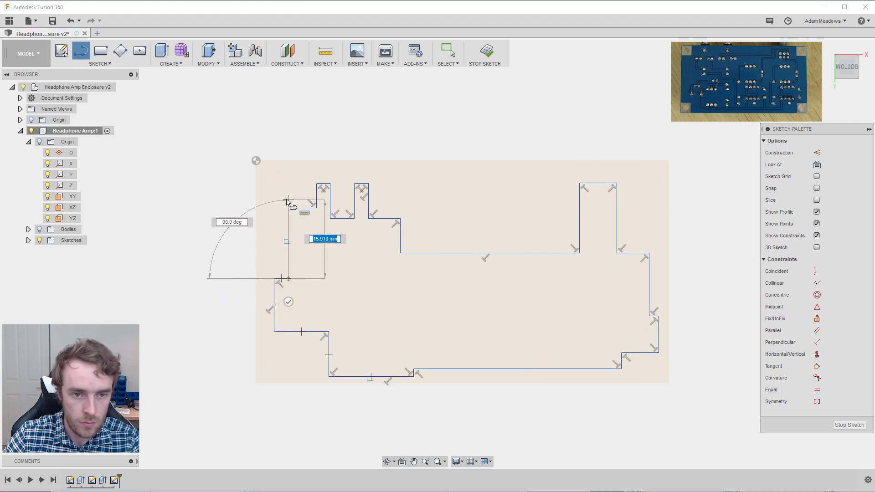
left_click(288, 279)
left_click(289, 195)
key("Escape")
Trim the overlapping vertical and horizontal line ends at the outline's top-left corner.
key("t")
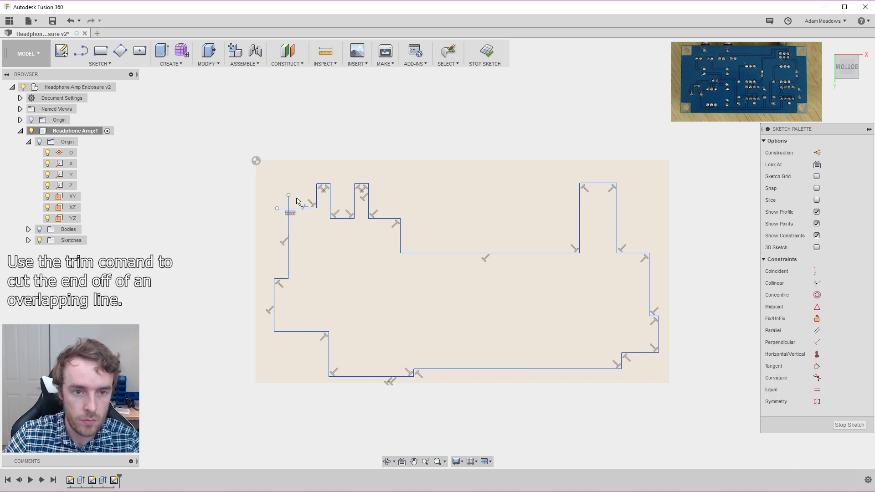
left_click(288, 200)
left_click(282, 208)
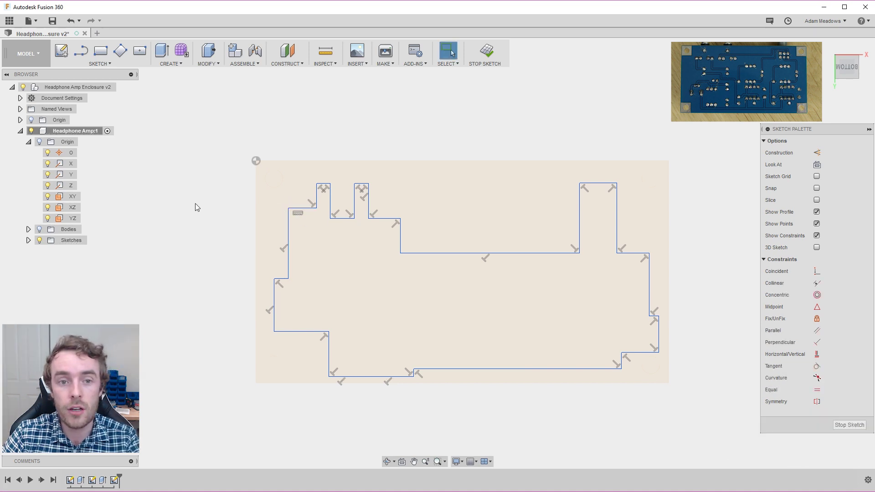
Dimension the first two vertical edges from the left edge at 9 and 13.98 mm.
left_click(256, 219)
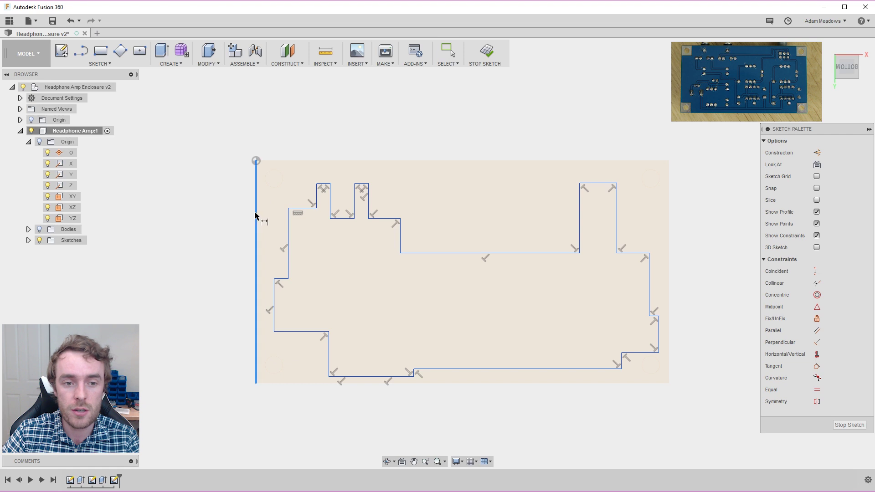
left_click(289, 228, "ctrl")
left_click(269, 151)
type("9")
key("Return")
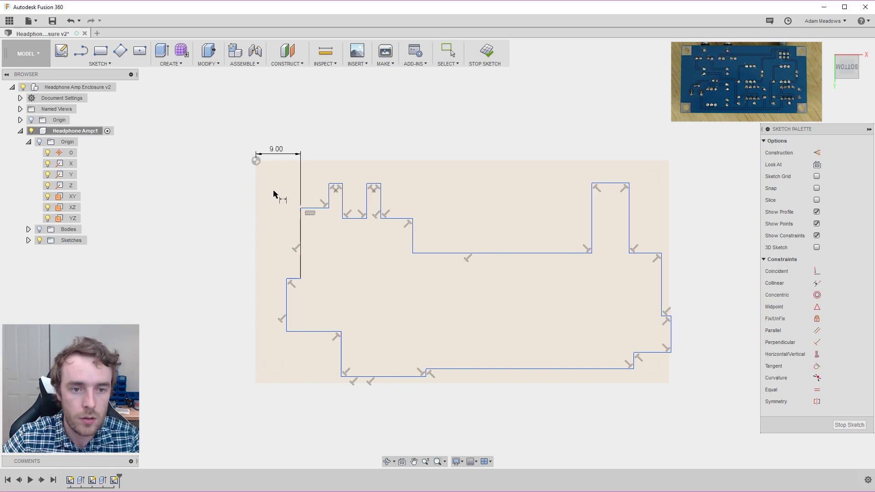
left_click(256, 219)
left_click(328, 196)
left_click(297, 145)
type("13.98")
key("Return")
Add left-edge distances of 17.20, 28.80 and 37.3 mm to the next tab edges.
left_click(256, 219)
left_click(341, 201)
left_click(297, 128)
key("Return")
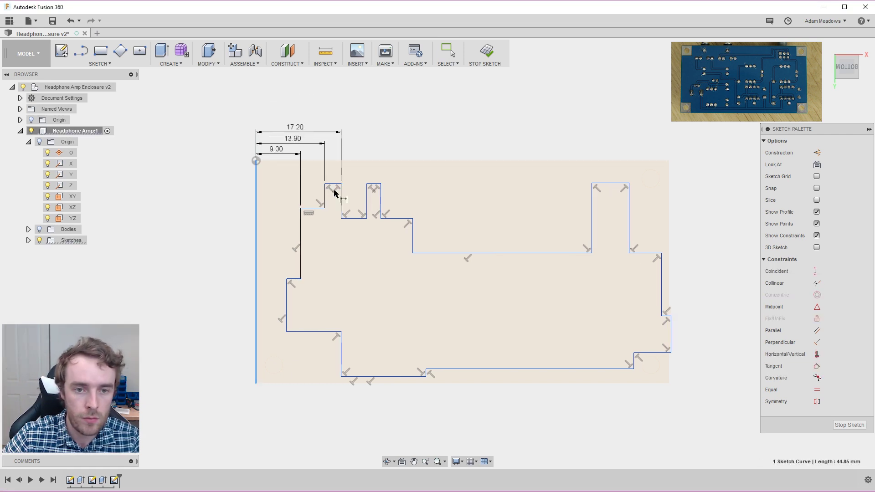
left_click(398, 200)
left_click(322, 118)
key("Return")
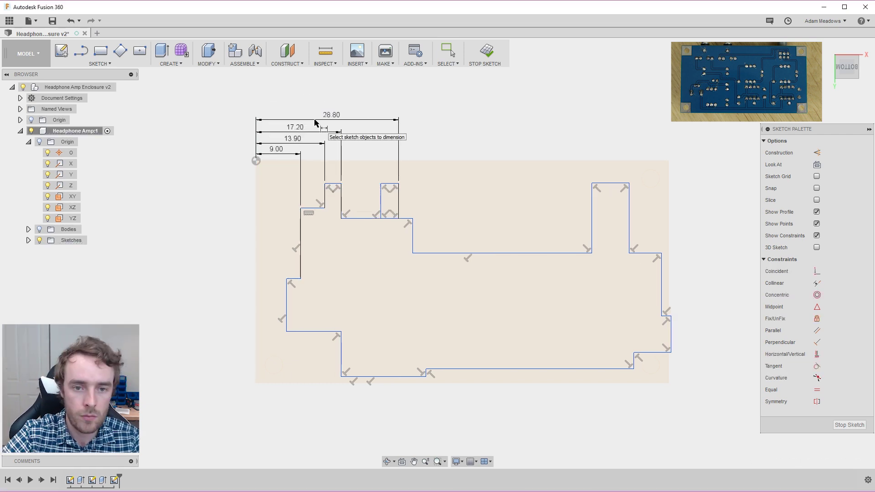
left_click(257, 200)
left_click(415, 201)
left_click(350, 91)
type("37.3")
key("Return")
Dimension the right-side edges from the left edge at 63.6, 72.4, 78.4 and 73 mm.
left_click(256, 201)
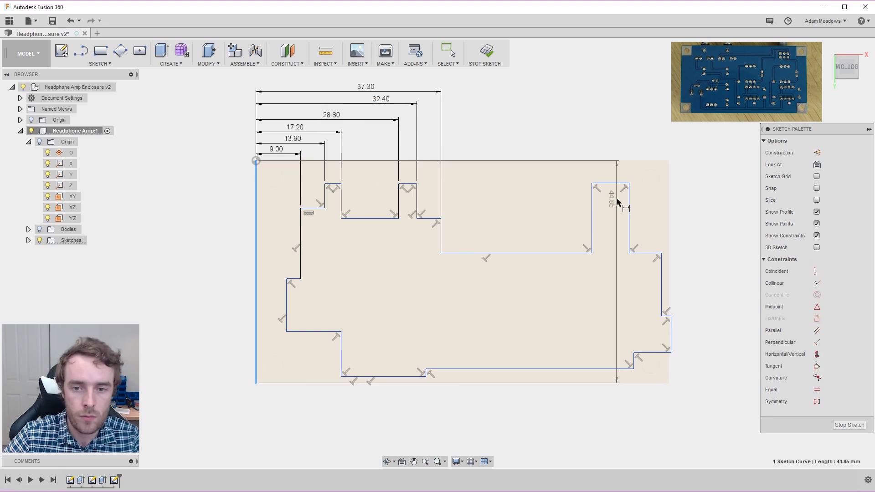
left_click(572, 205)
left_click(437, 83)
type("63.6")
key("Return")
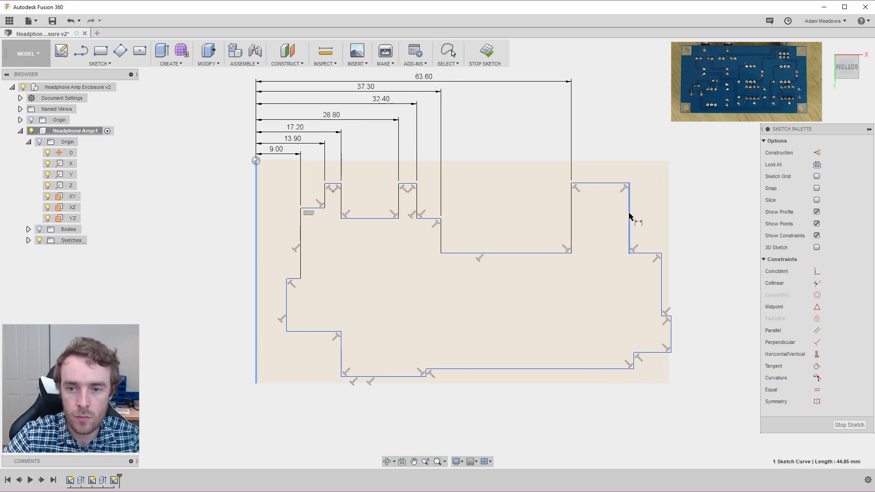
left_click(630, 216)
left_click(611, 65)
type("72.4")
key("Return")
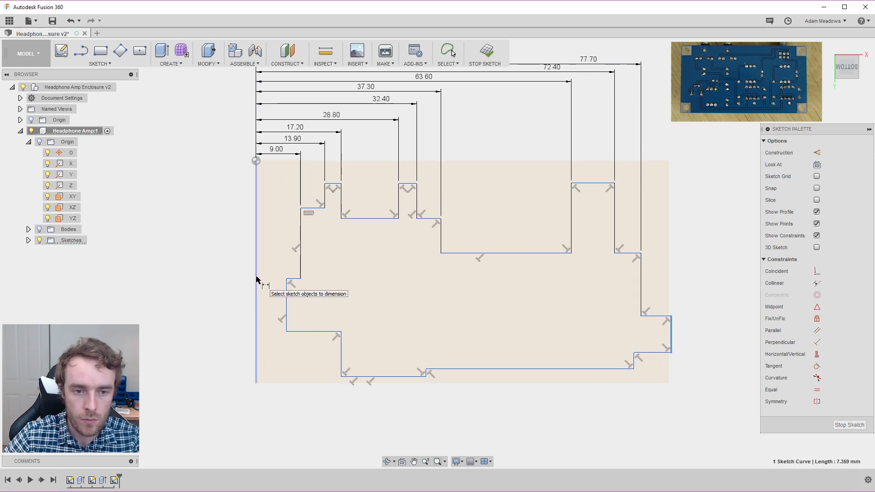
left_click(629, 49)
type("78.4")
key("Return")
left_click(609, 416)
type("73")
key("Return")
Add bottom distances of 32.2, 16.25 and 6 mm to the lower step edges.
scroll(501, 338, "up", 1)
left_click(426, 372)
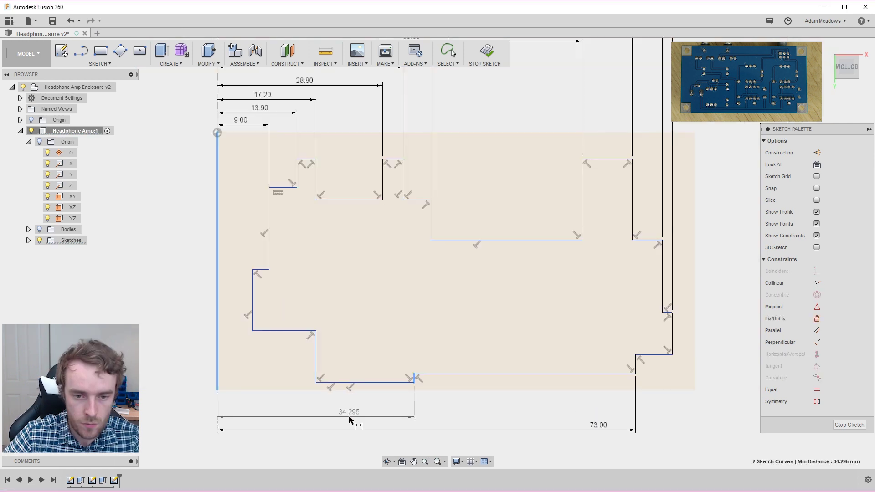
left_click(350, 419)
type("32.2")
key("Return")
left_click(217, 355)
left_click(316, 360)
left_click(269, 408)
type("16.25")
key("Return")
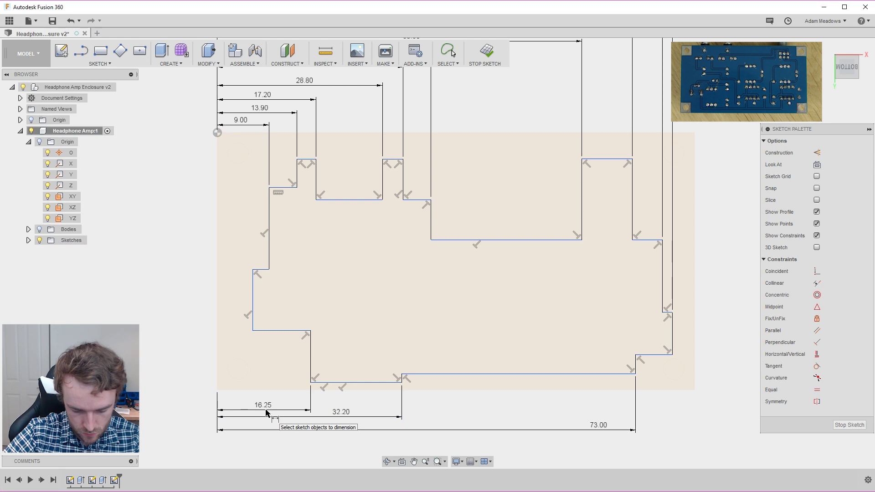
left_click(217, 319)
left_click(253, 301)
left_click(235, 396)
type("6")
key("Return")
scroll(464, 392, "down", 2)
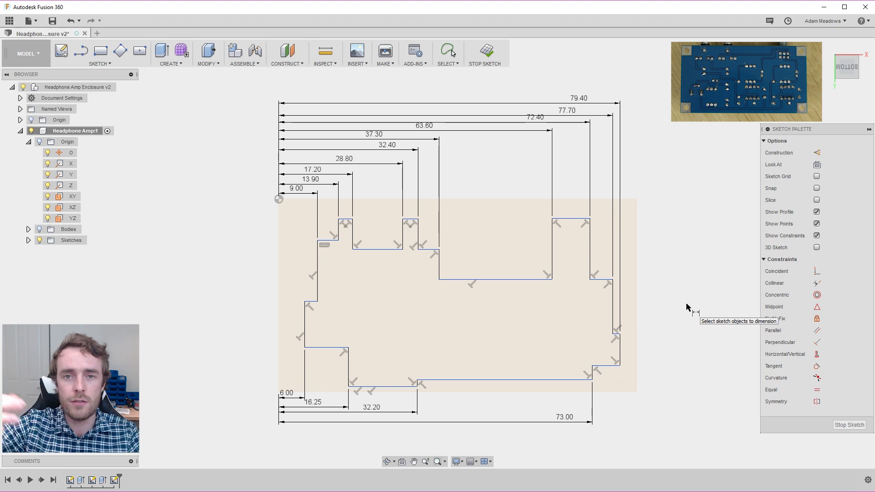
Add vertical depths of 1.8, 11.8 and 3.8 mm from the board's top edge.
left_click(387, 199)
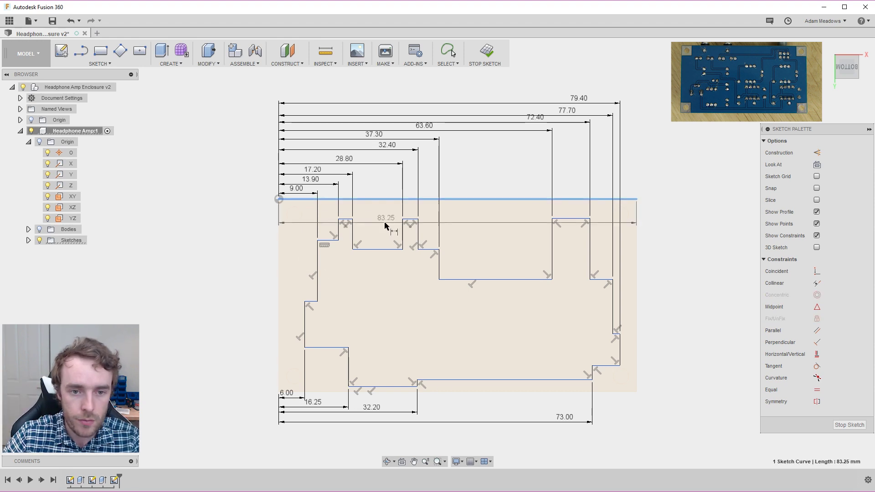
left_click(345, 219)
left_click(241, 219)
type("1.8")
key("Return")
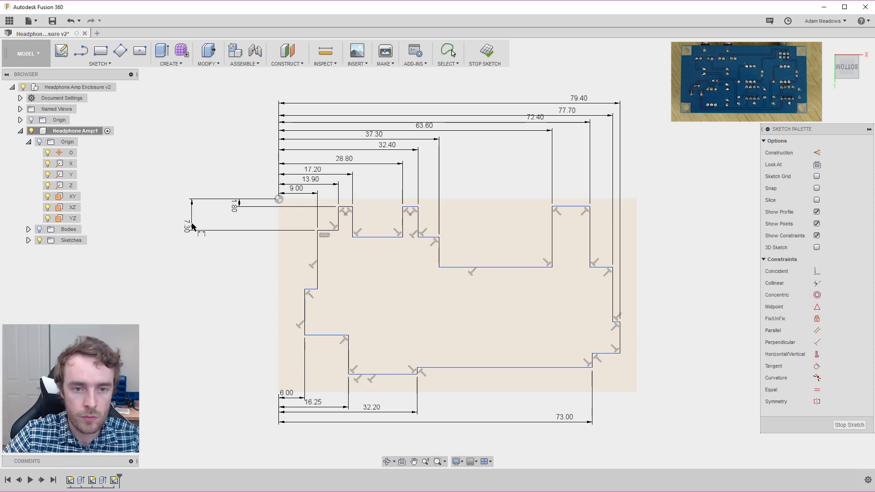
left_click(189, 229)
key("Return")
left_click(183, 238)
type("11.8")
key("Return")
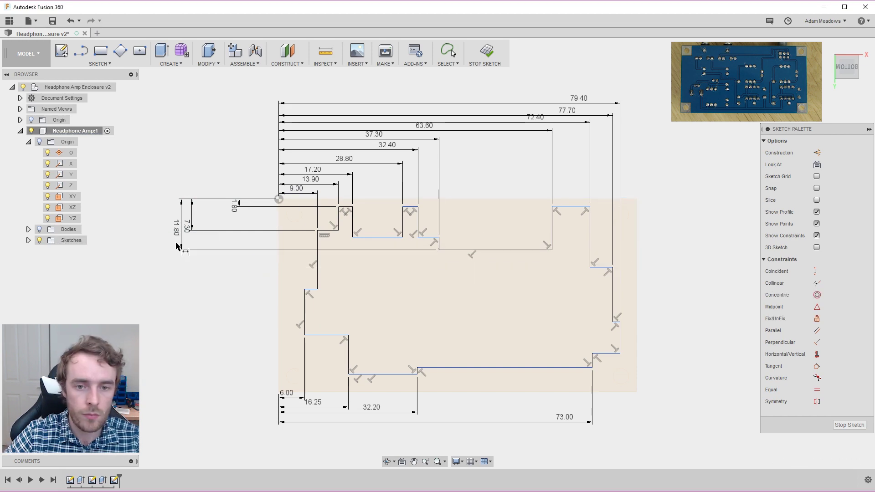
left_click(571, 207)
left_click(410, 199)
left_click(213, 211)
type("3.8")
key("Return")
Add deeper outline heights of 15.3, 27.5 and 36.10 mm.
left_click(590, 220)
left_click(177, 236)
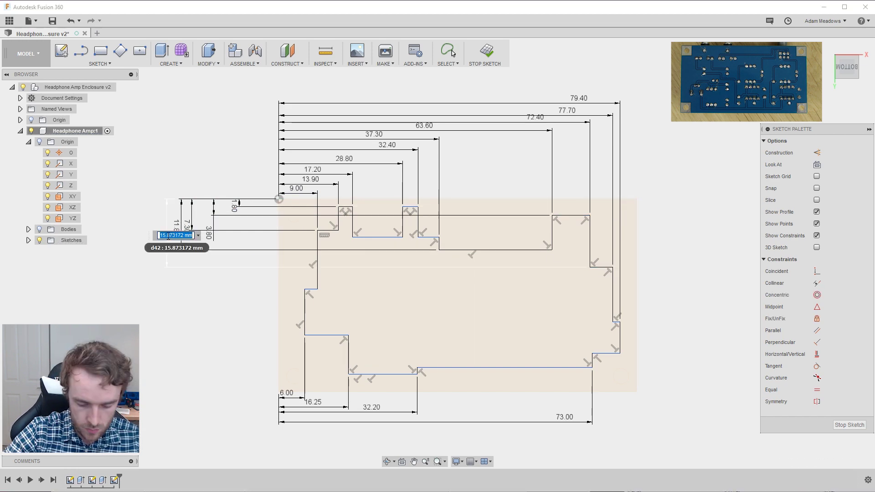
type("15.3")
key("Return")
left_click(492, 200)
left_click(616, 322)
left_click(194, 250)
type("27.5")
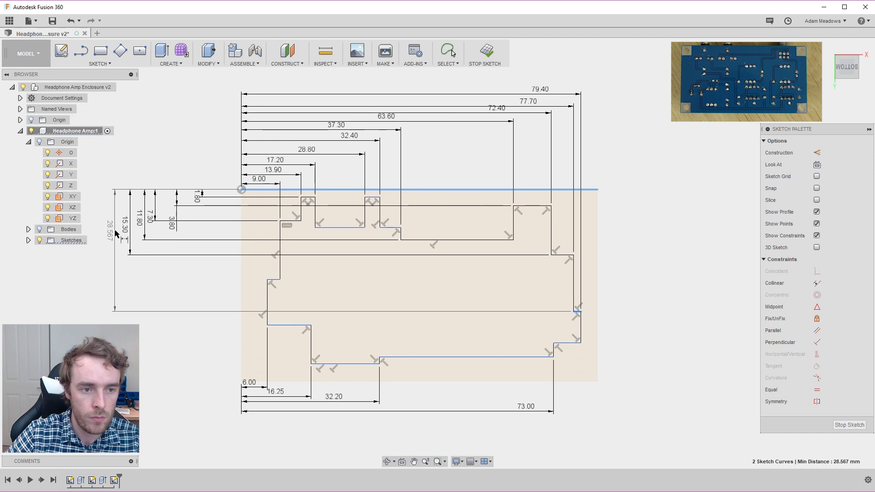
key("Return")
left_click(571, 344)
left_click(103, 310)
Add right-side heights of 40, 41.10 and 34.6 mm to the lower steps.
left_click(456, 189)
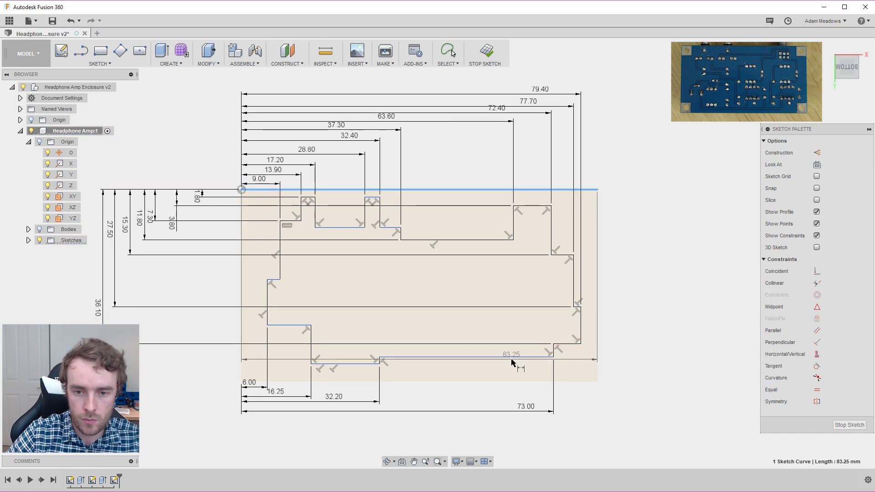
left_click(512, 358)
left_click(619, 290)
type("40")
key("Return")
left_click(371, 362)
left_click(650, 315)
left_click(435, 190)
left_click(292, 325)
left_click(684, 301)
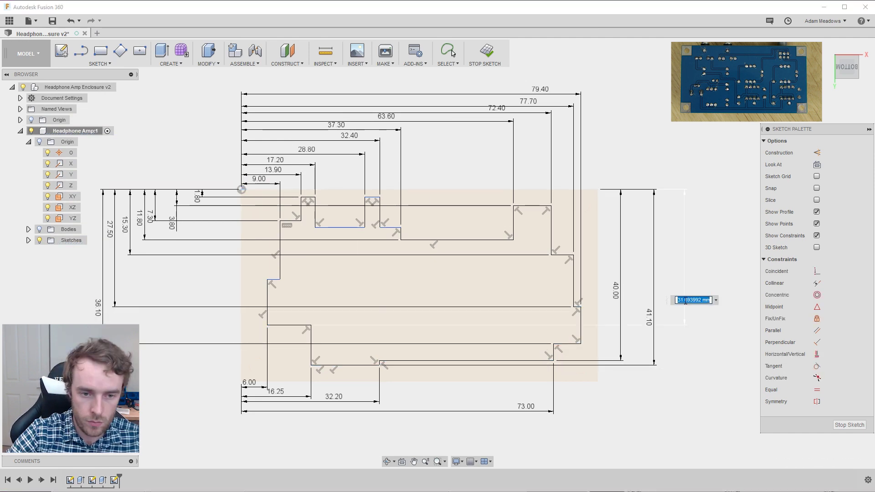
type("34.6")
key("Return")
Add a 25.7 mm left step height, then undo it and one further change.
left_click(648, 190)
left_click(273, 280)
left_click(122, 292)
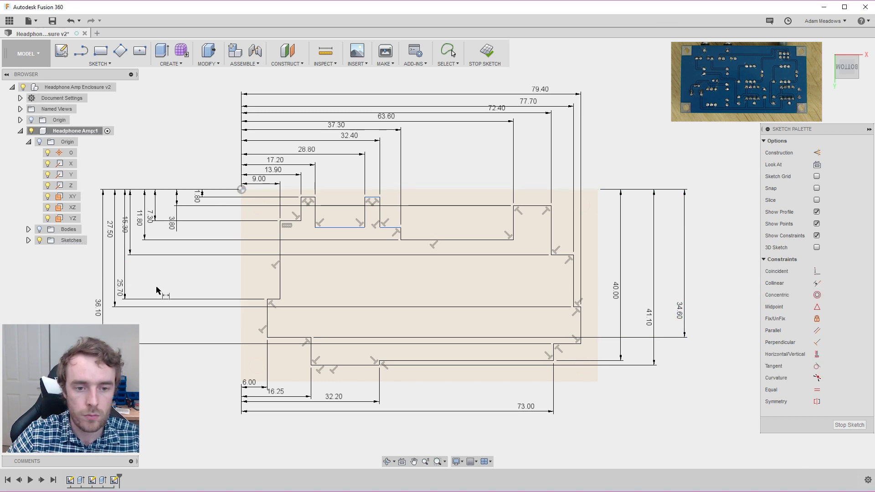
type("25.7")
key("Return")
key("ctrl+z")
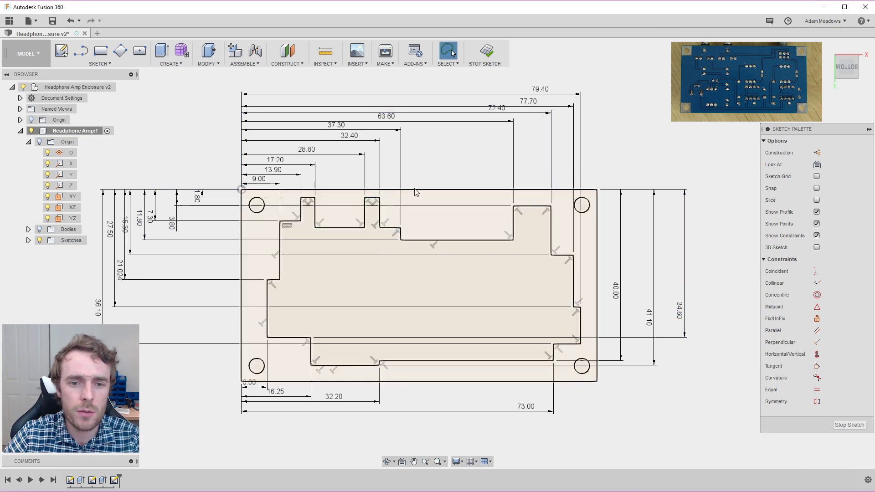
key("ctrl+z")
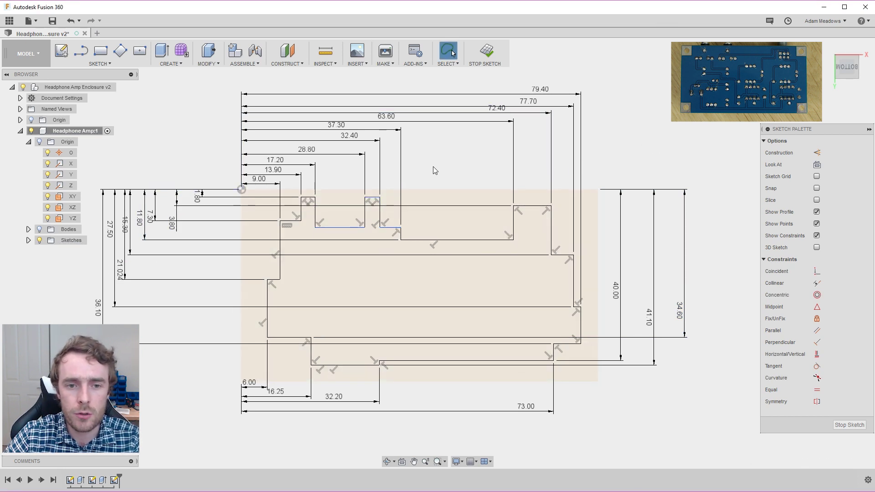
Make the two pairs of notch floor edges collinear.
left_click(292, 220)
left_click(327, 228, "shift")
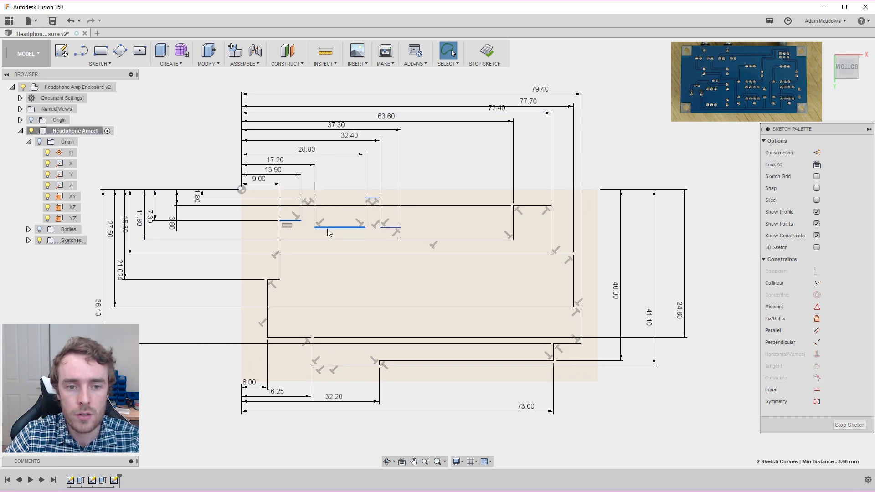
key("ctrl+y")
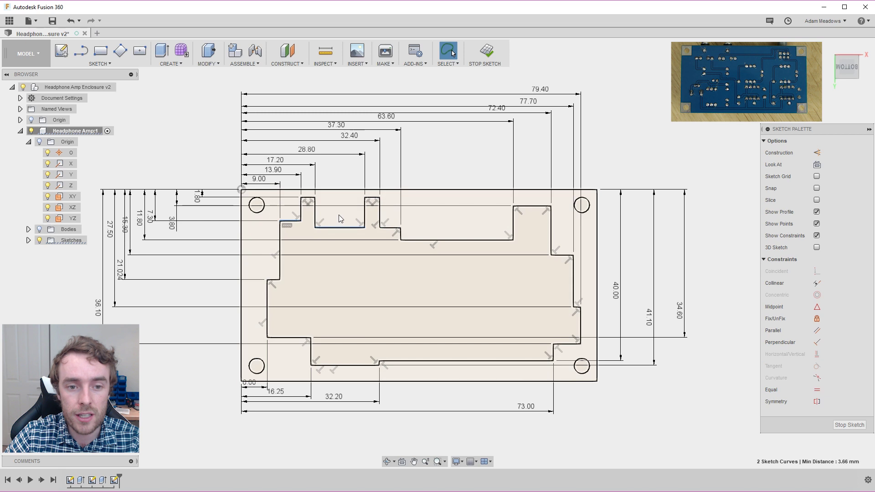
key("ctrl+z")
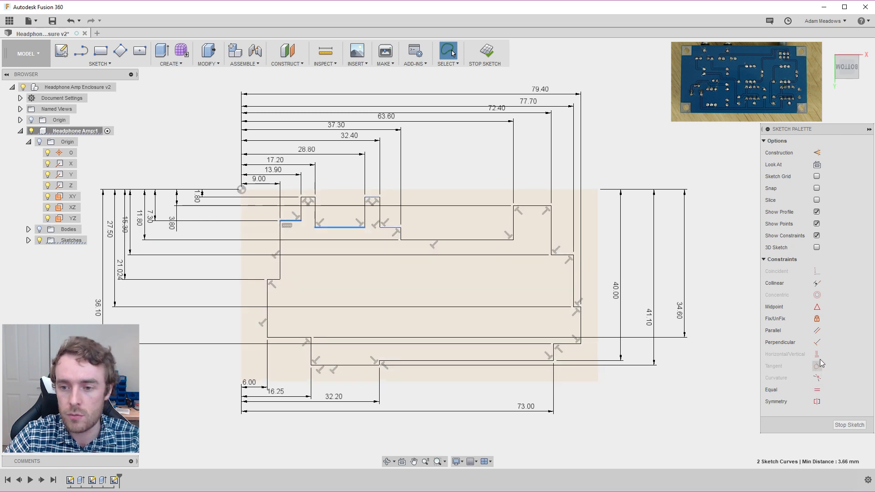
left_click(817, 283)
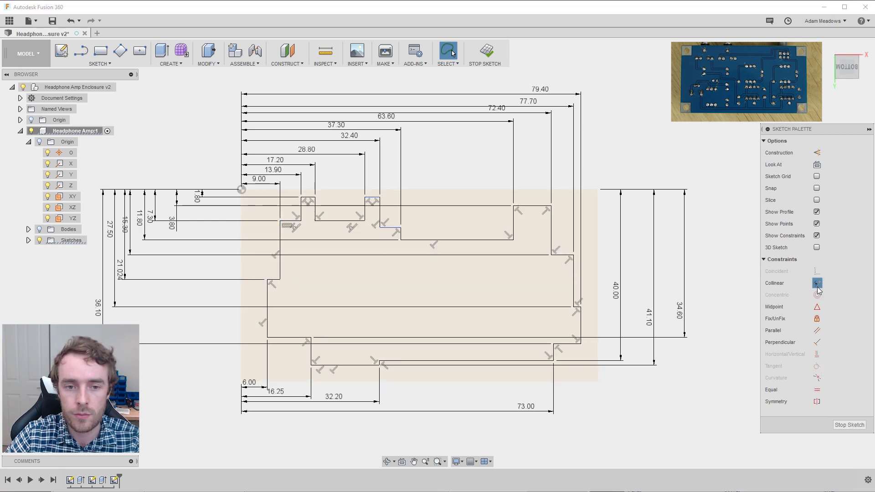
left_click(351, 221)
left_click(392, 227)
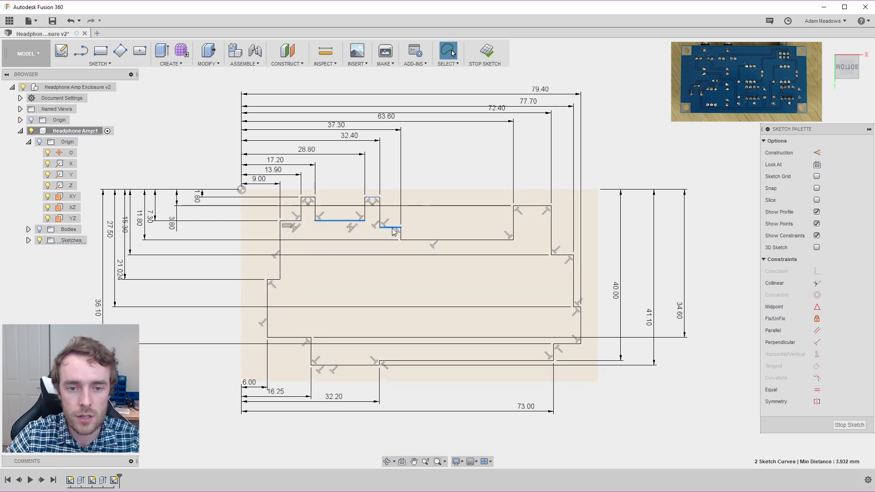
left_click(817, 283)
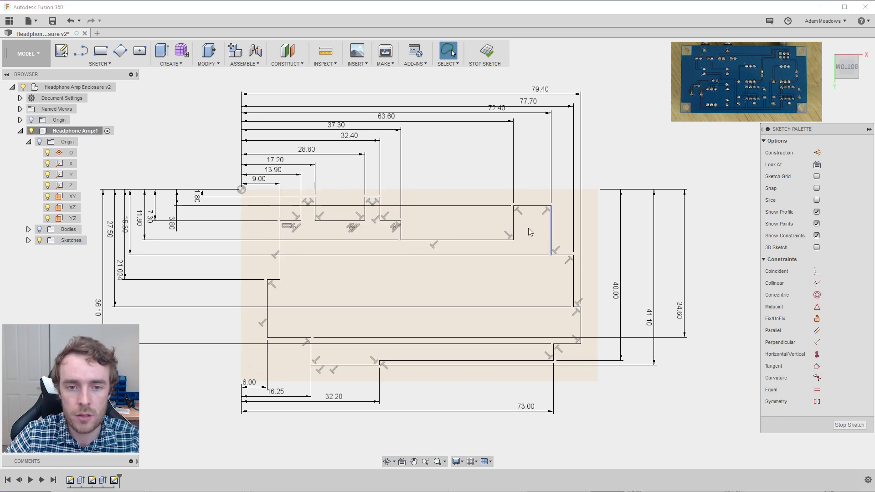
Make the top edges of the left and right tabs collinear.
left_click(373, 199)
left_click(308, 199)
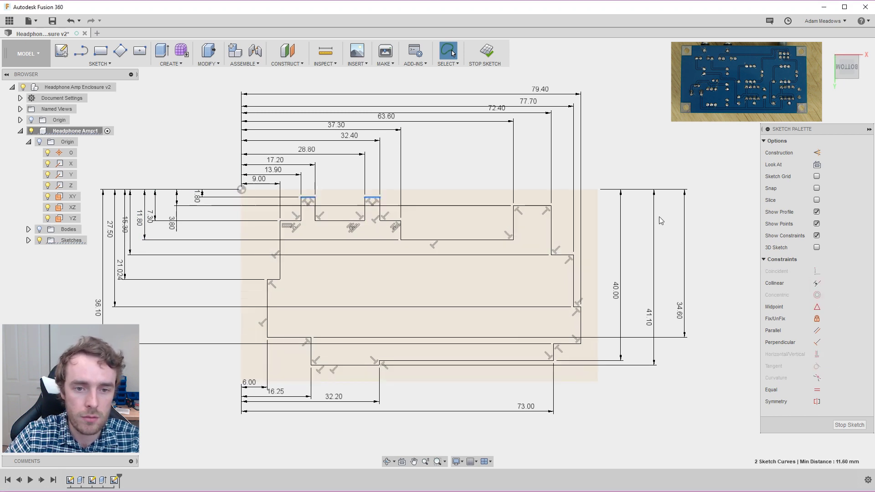
left_click(817, 283)
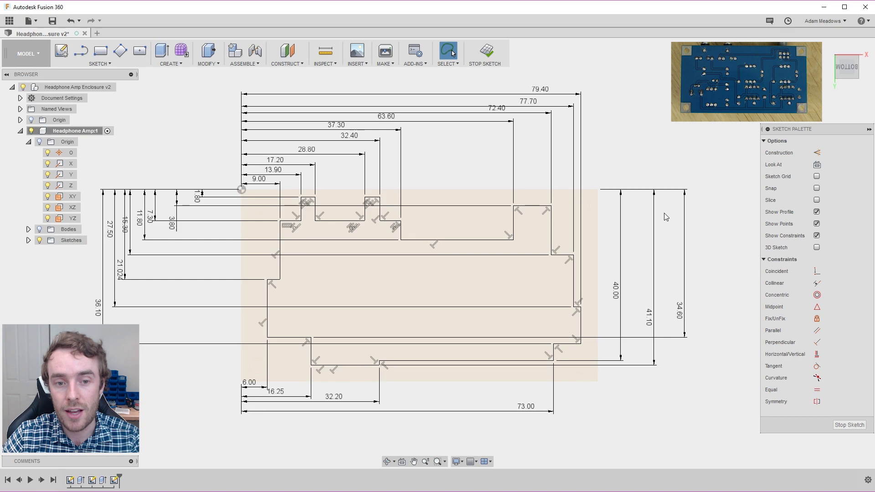
Extrude the underside outline profile 2.6 mm, joined to the existing body.
key("e")
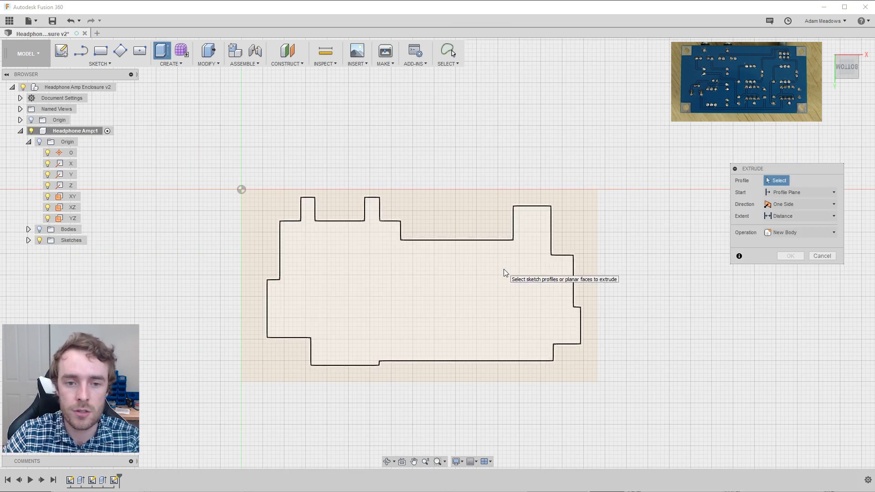
left_click(505, 271)
left_click(39, 230)
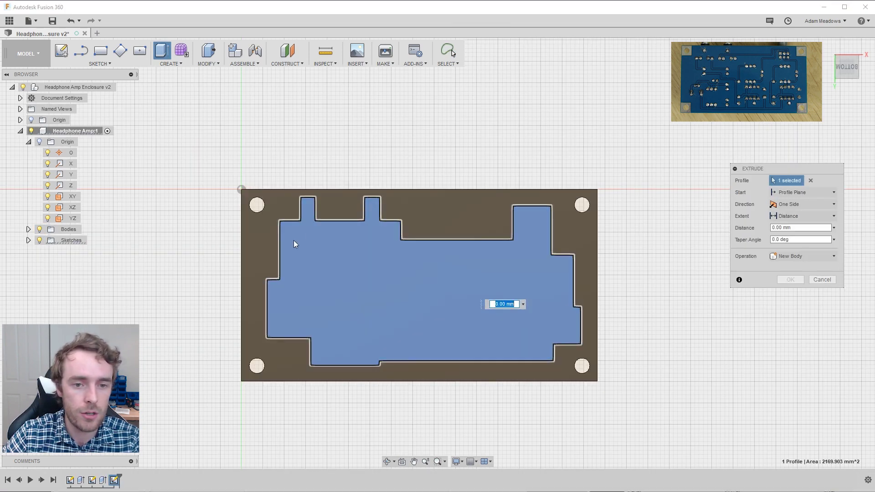
middle_click_drag(294, 245, 295, 299, "shift")
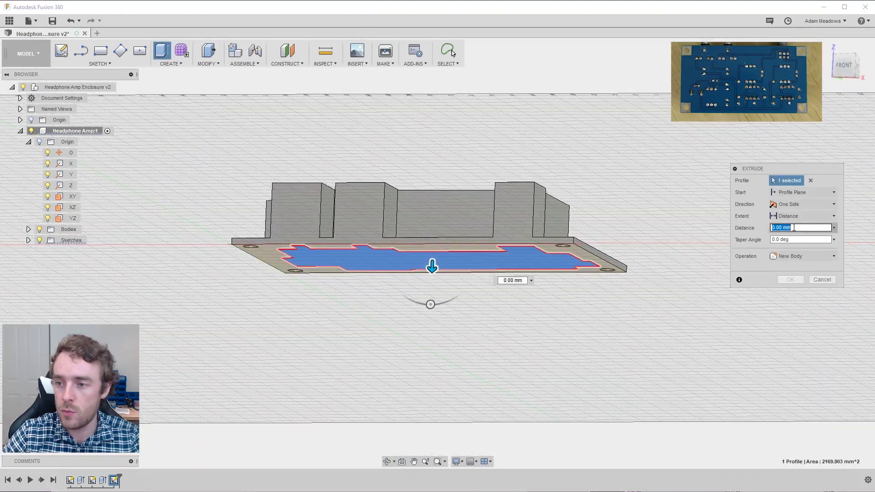
type("2.6")
left_click(802, 256)
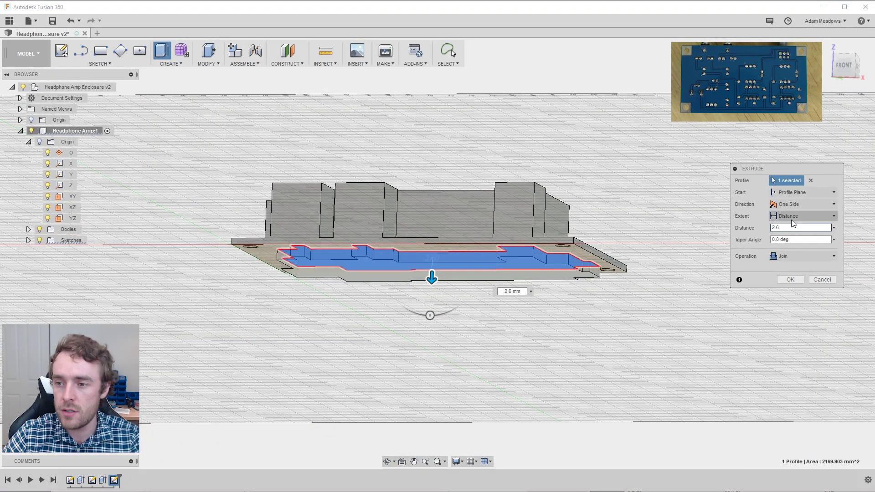
left_click(786, 223)
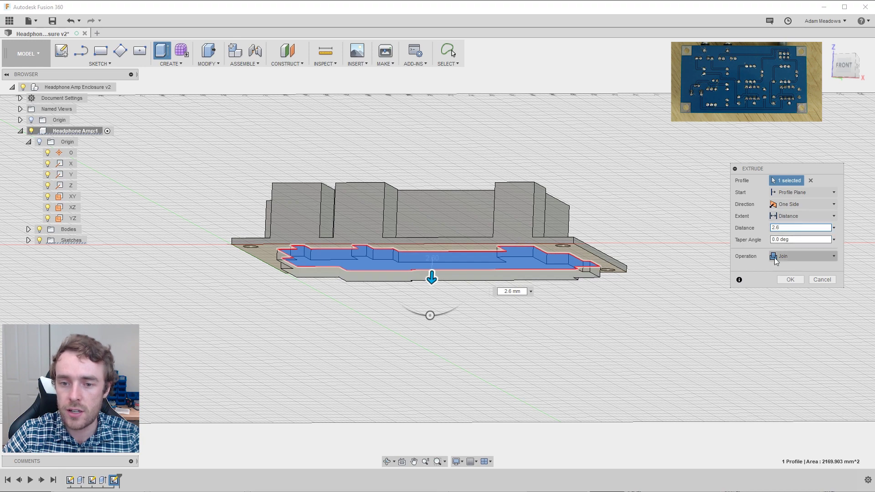
left_click(791, 279)
scroll(477, 267, "down", 2)
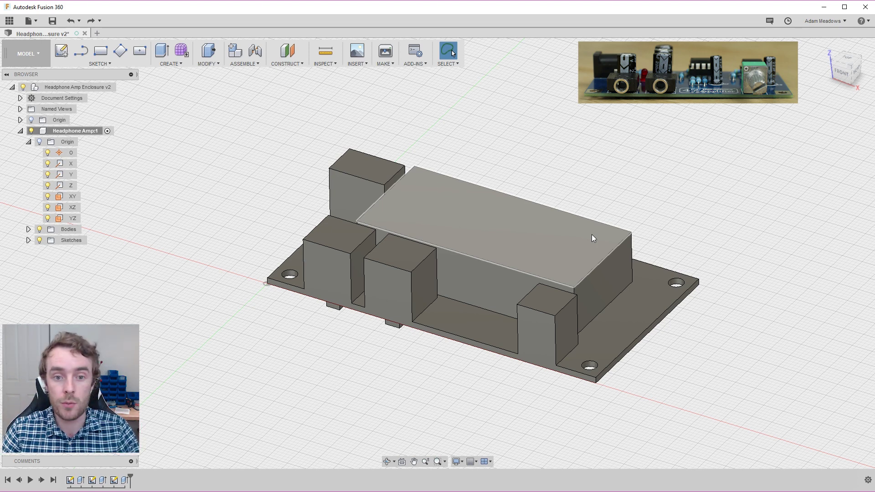
left_click(324, 254)
Start a sketch on the front face and draw three circles: left, middle and right.
left_click(61, 50)
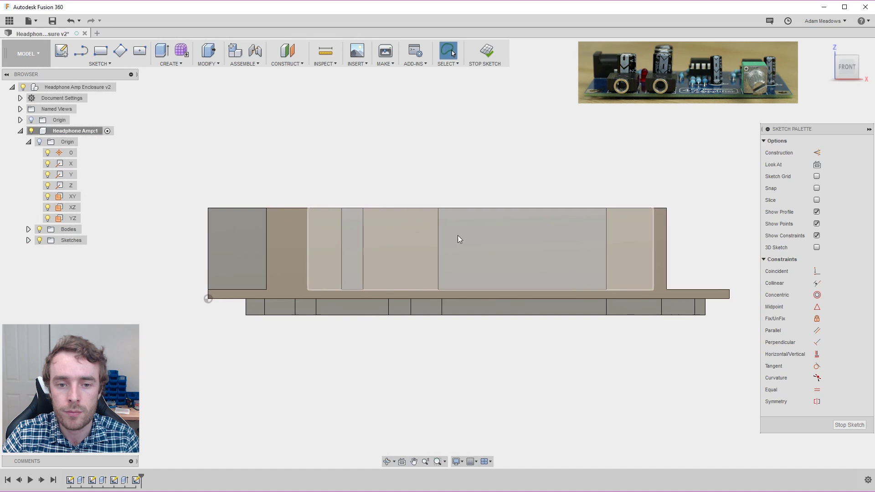
key("c")
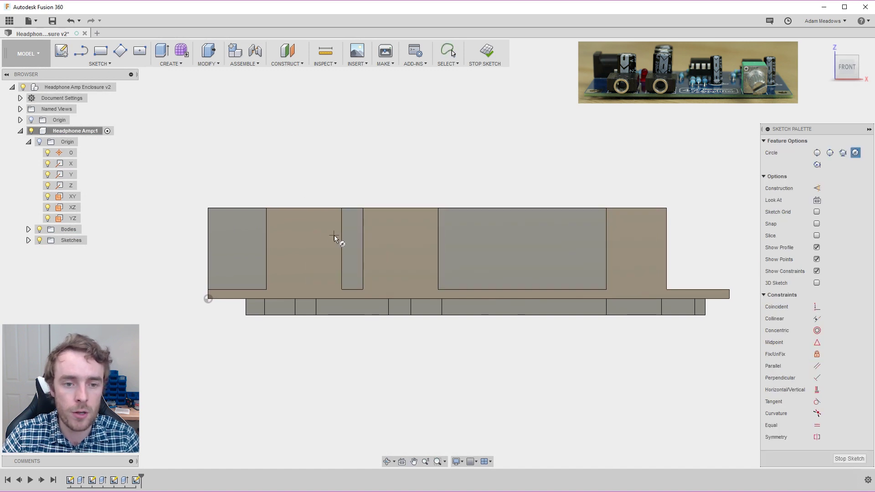
left_click(304, 239)
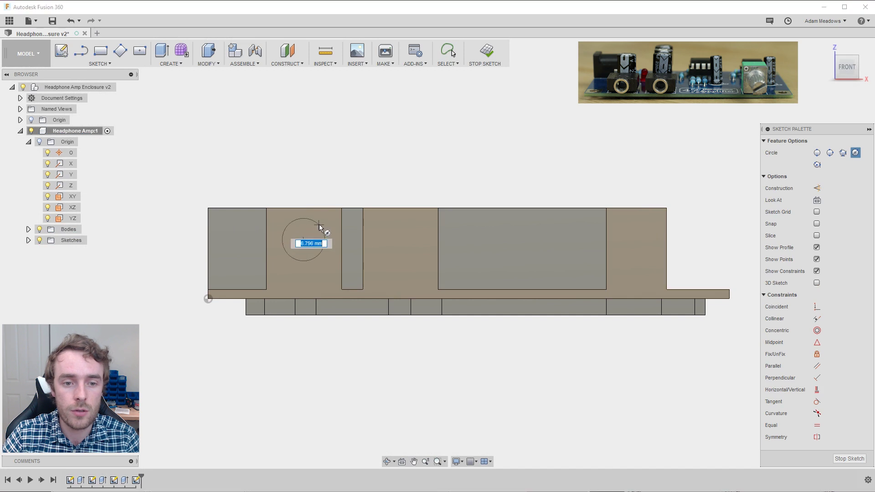
left_click(319, 224)
left_click(400, 243)
left_click(413, 227)
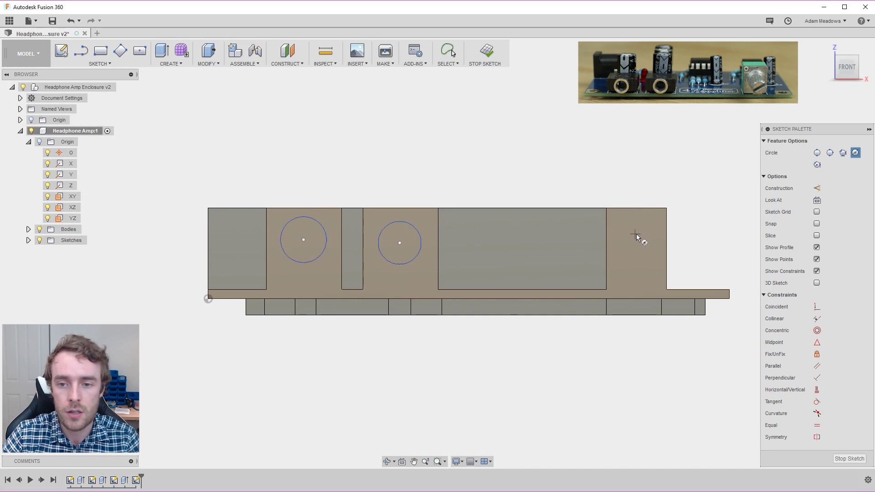
left_click(638, 239)
left_click(652, 224)
key("Escape")
Make the left and middle circles equal with horizontally aligned centres.
left_click(325, 230)
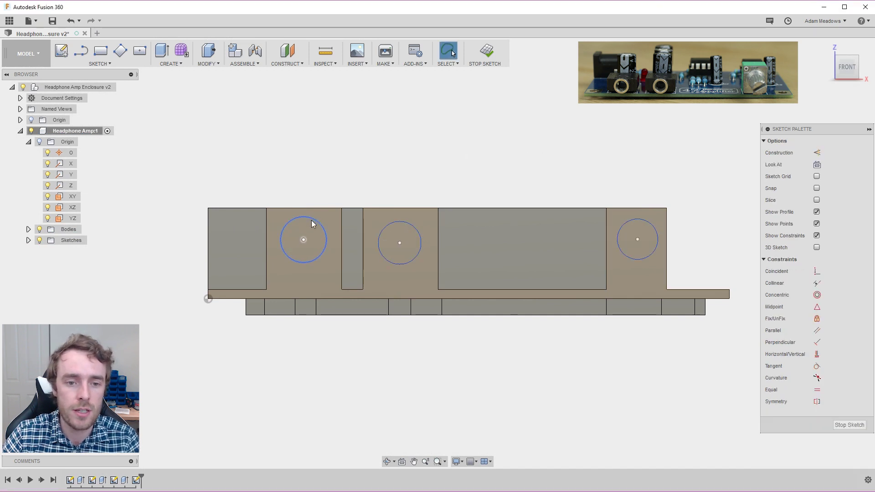
left_click(407, 224, "shift")
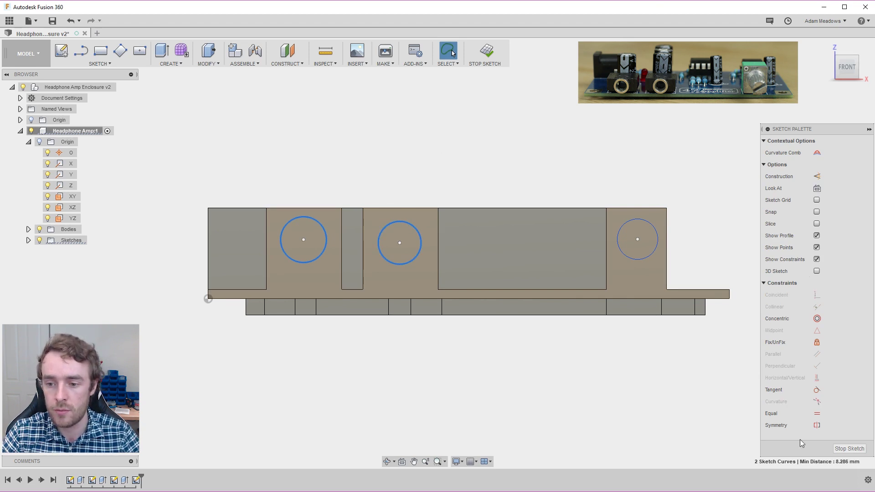
left_click(817, 414)
left_click(304, 240)
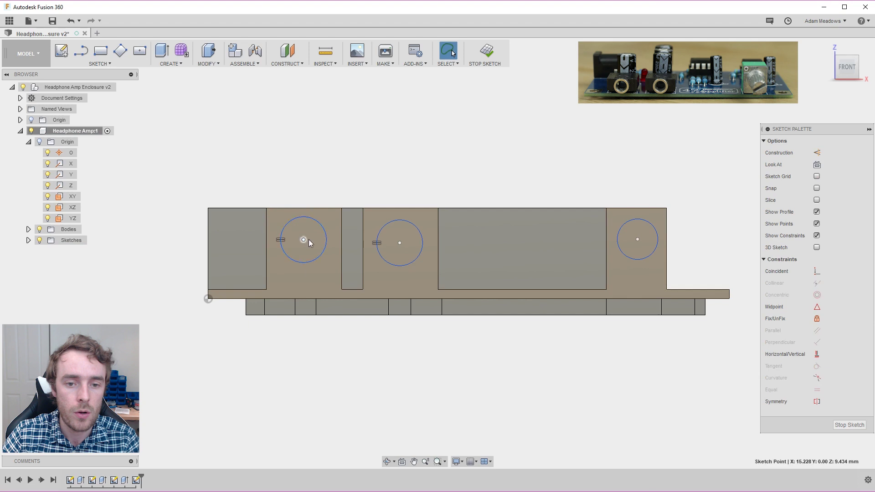
left_click(400, 243, "shift")
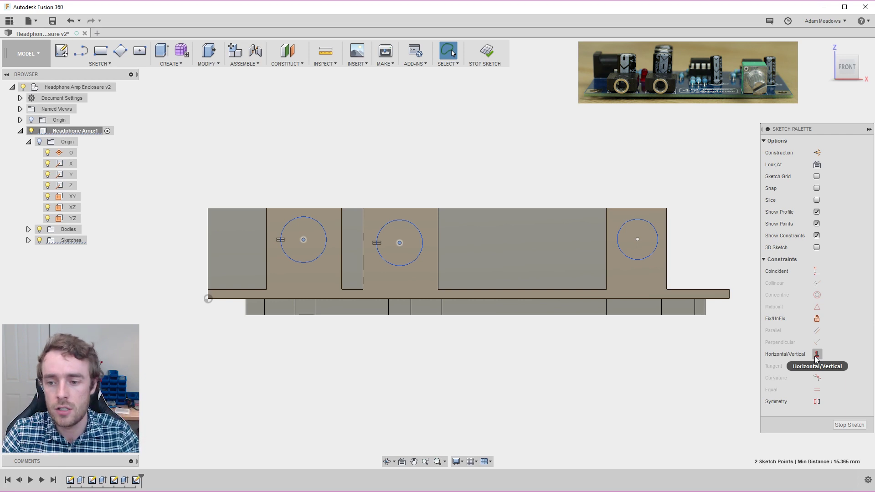
left_click(816, 355)
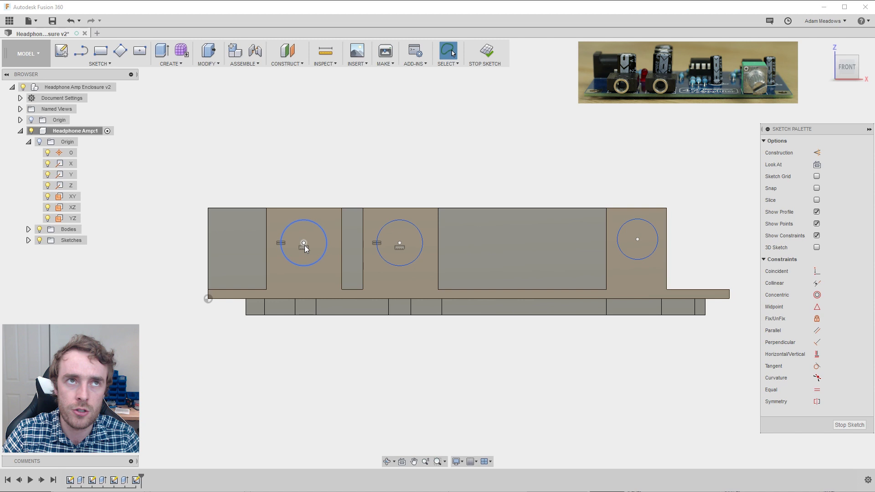
Place both front circle centres 3.5 mm above the bottom edge and make the second circle Ø6 mm.
left_click_drag(304, 247, 305, 256)
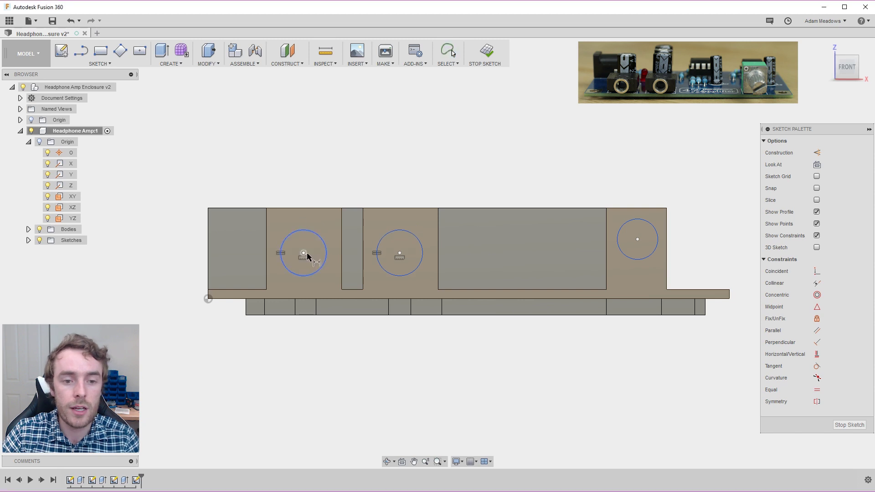
left_click(246, 290, "shift")
key("d")
left_click(160, 268)
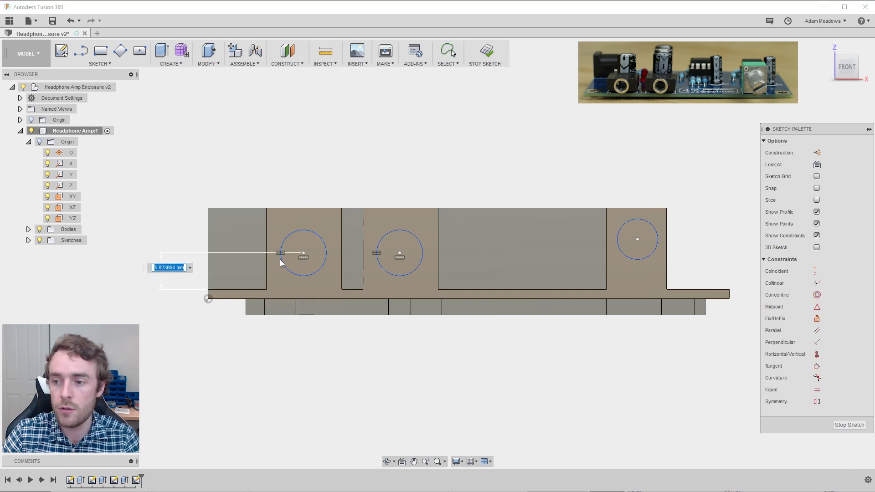
type("3.5")
key("Return")
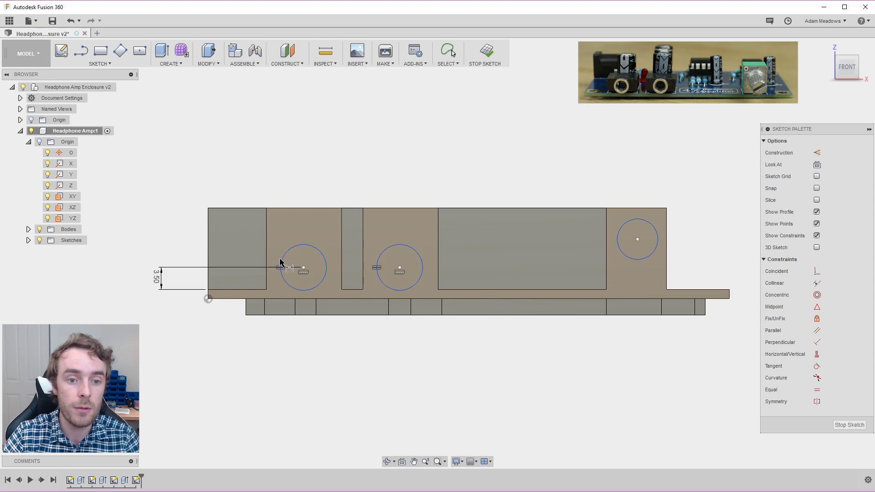
left_click(399, 245)
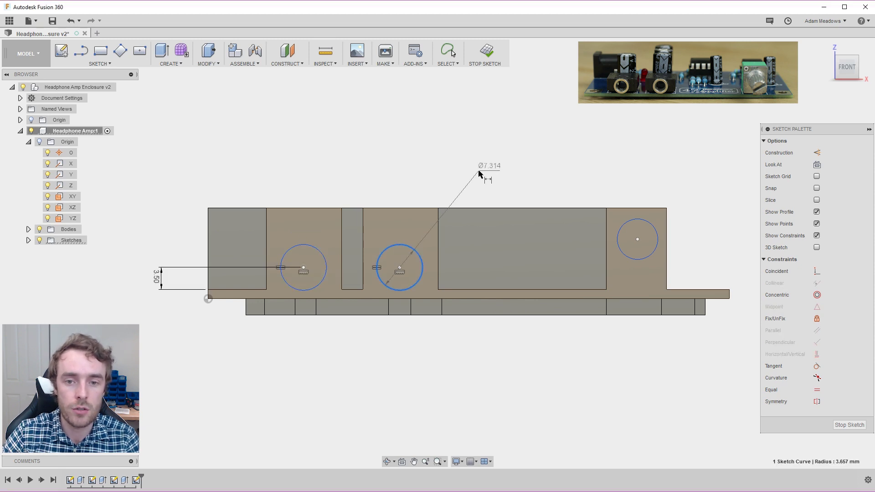
left_click(485, 172)
type("6")
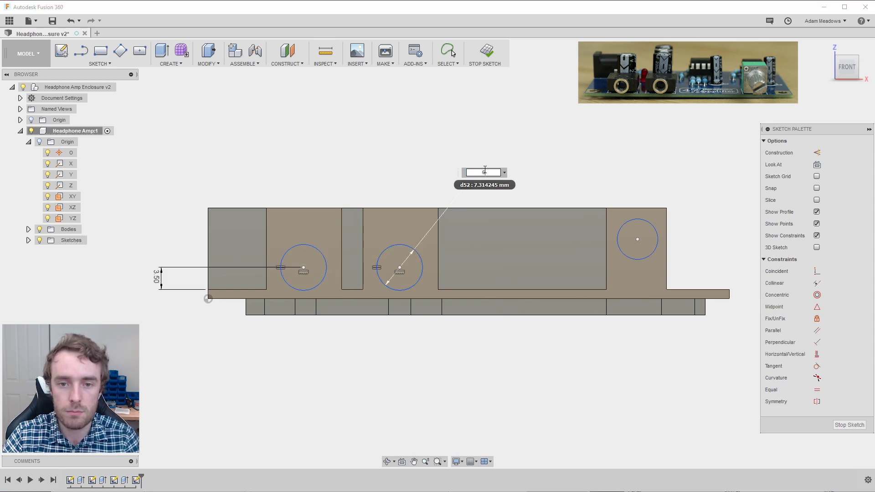
key("Return")
Dimension the two circle centres 15.40 mm and 30.50 mm from the board's left edge.
scroll(246, 231, "up", 2)
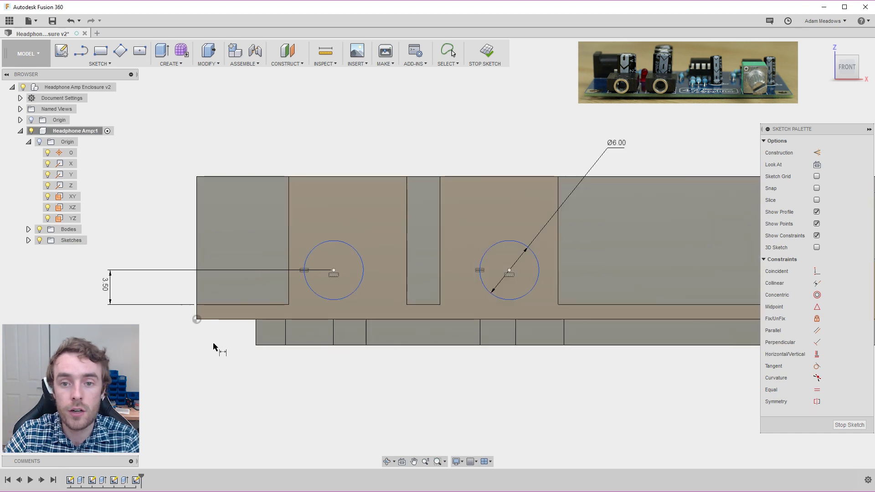
left_click(196, 313)
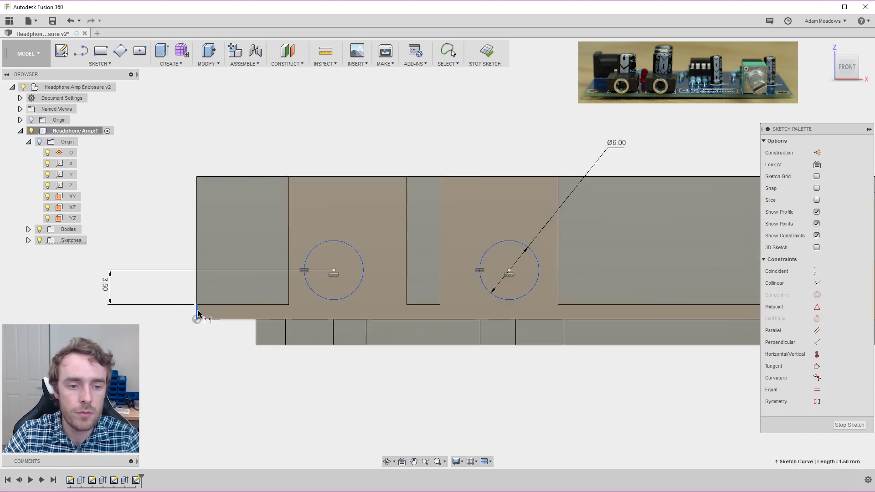
left_click(335, 270)
left_click(277, 405)
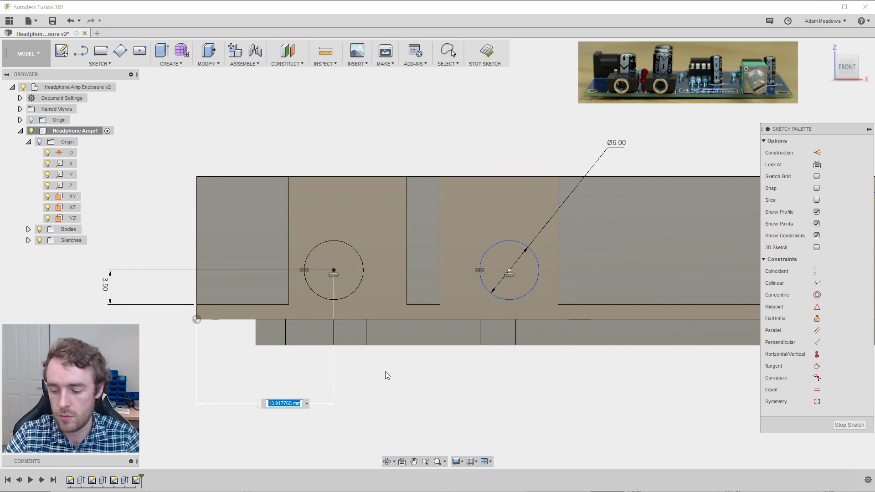
type("15.4")
key("Return")
left_click(197, 312)
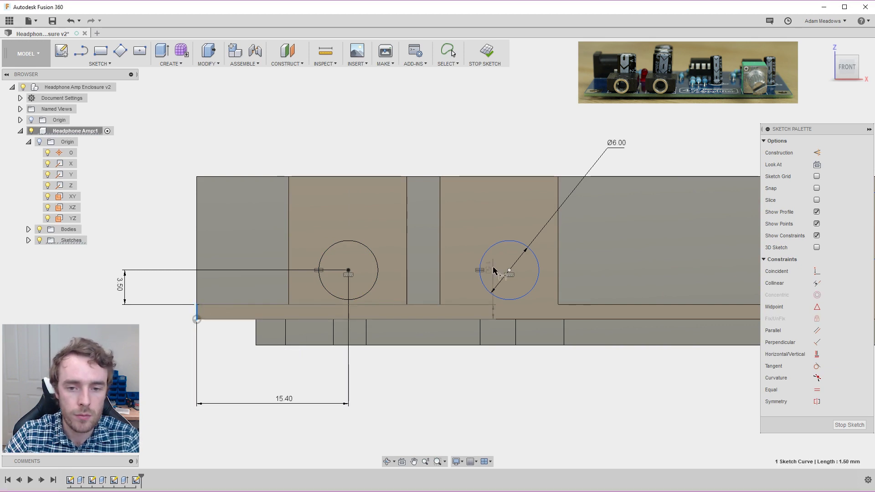
left_click(509, 270)
left_click(347, 428)
type("6")
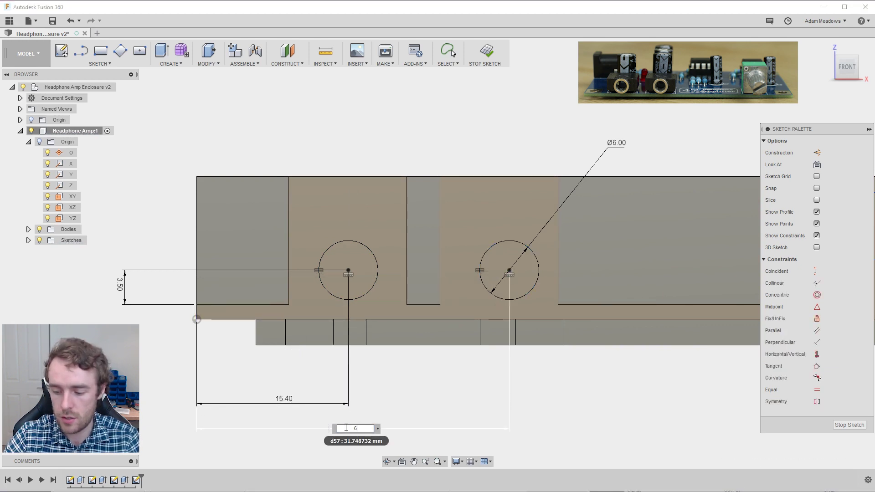
type("0.5")
key("Return")
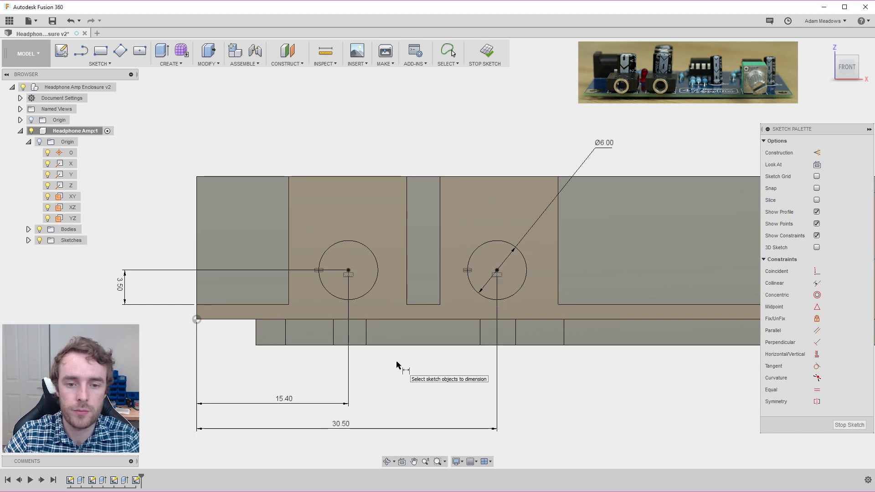
scroll(580, 301, "down", 2)
middle_click_drag(580, 301, 438, 301)
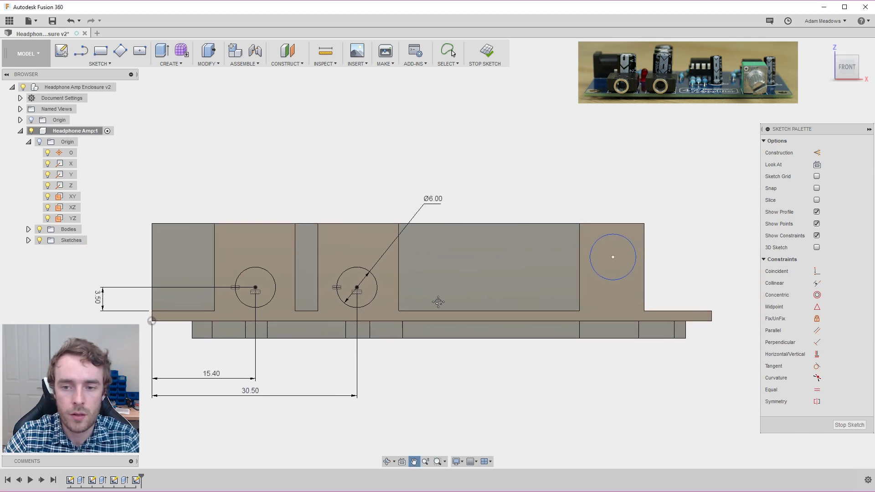
Position the right-hand circle 68 mm from the left edge and 6 mm above the lower ledge.
left_click(153, 314)
left_click(612, 248)
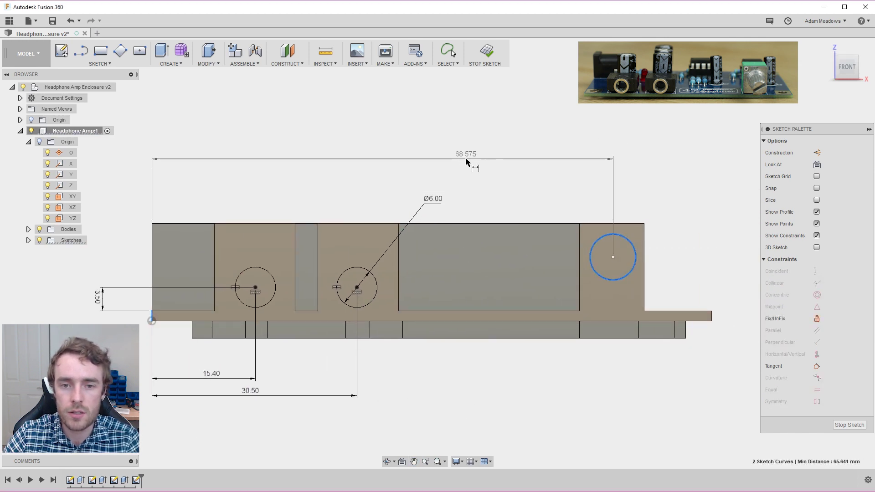
left_click(466, 162)
type("68")
key("Return")
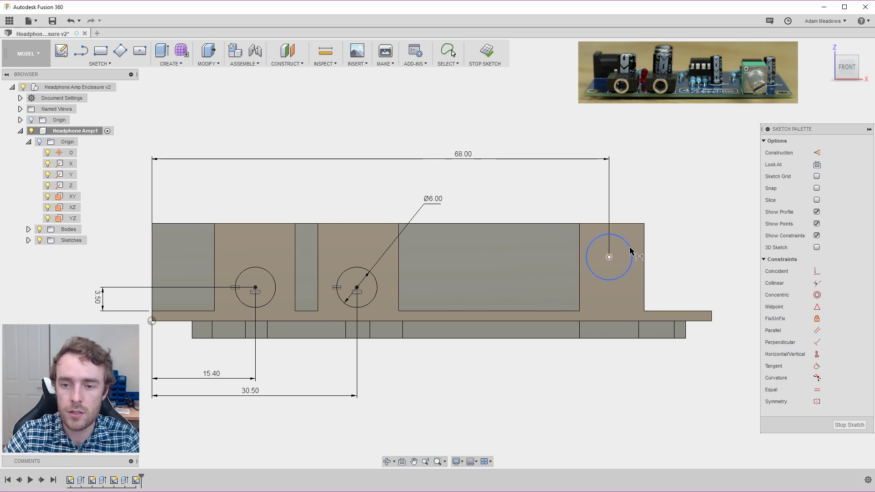
left_click(630, 251)
left_click(658, 310)
left_click(677, 280)
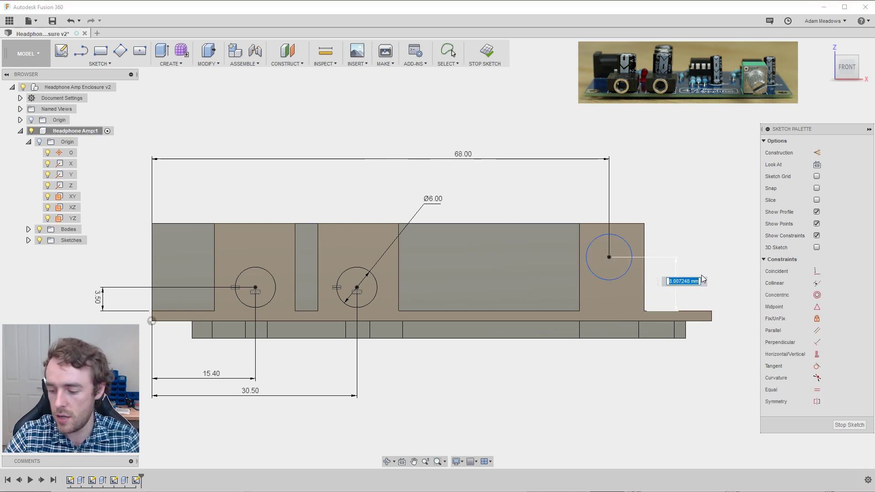
type("6.")
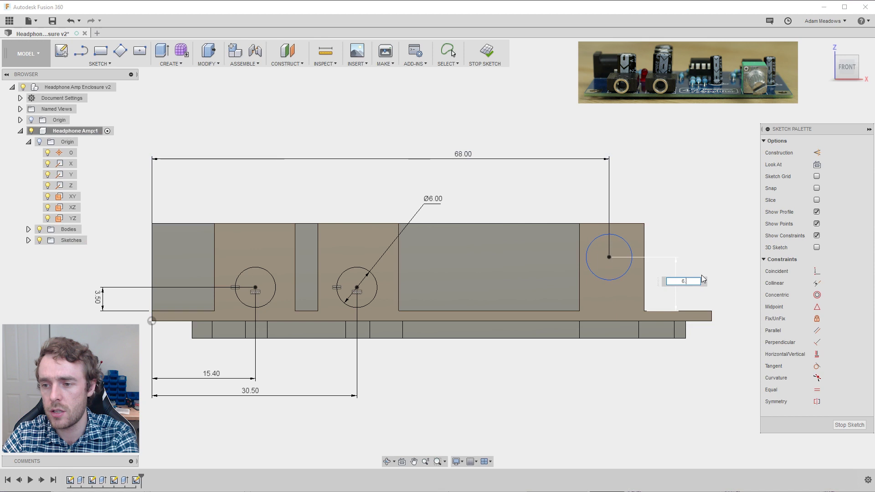
key("Return")
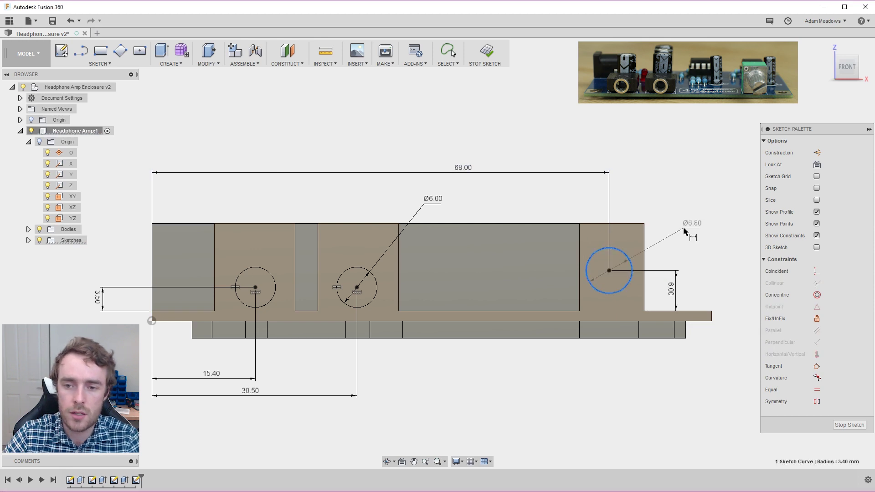
Give the right-hand circle a 6.8 mm diameter, then view the model at an angle.
left_click(684, 231)
type("6.8")
key("Return")
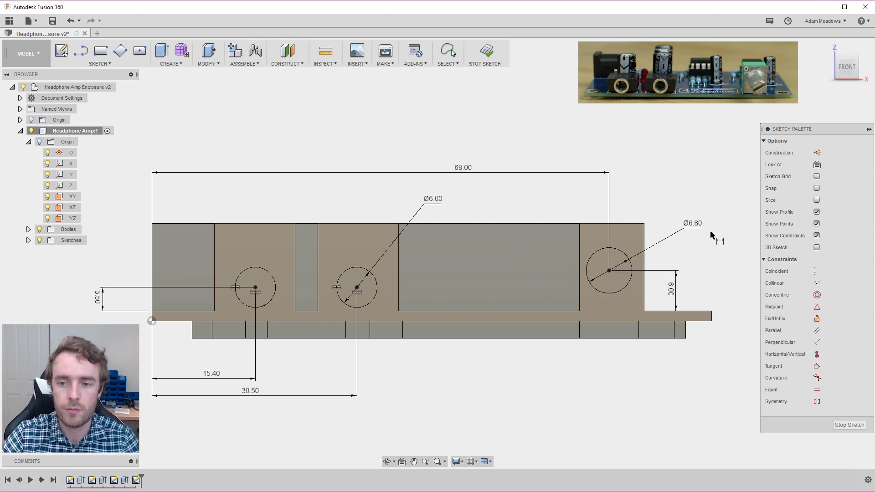
key("Escape")
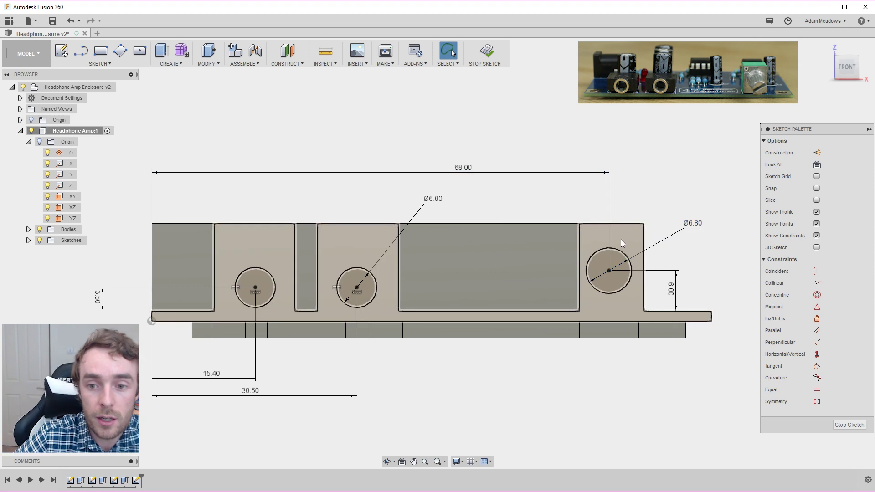
left_click(620, 250)
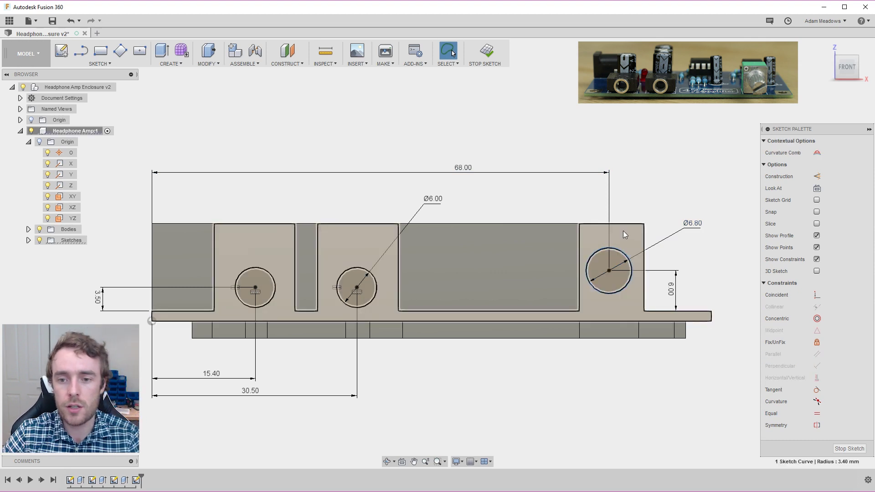
left_click(638, 207)
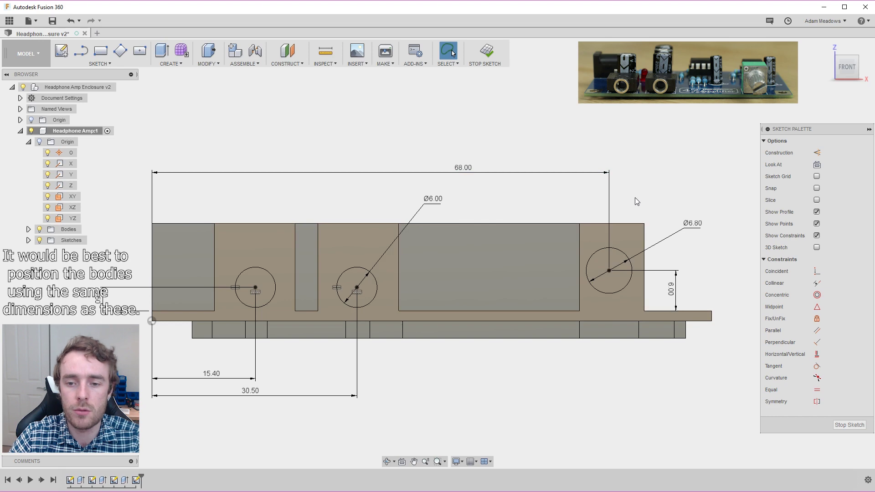
middle_click_drag(638, 192, 473, 329, "shift")
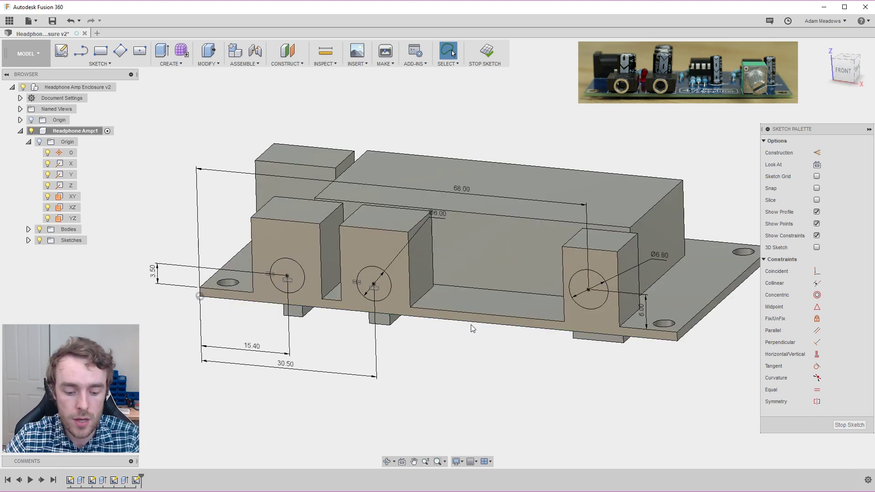
Extrude the left, middle and right front circles 4.8 mm, joined to the board body.
key("e")
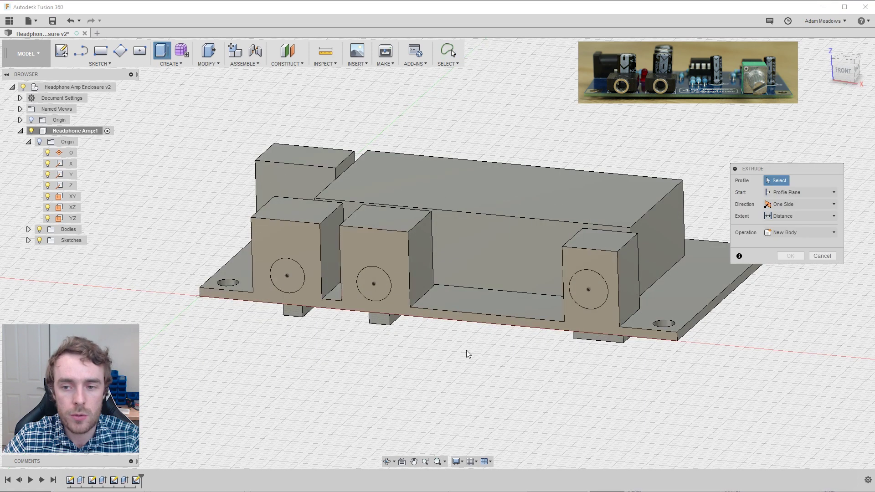
left_click(287, 277)
left_click(373, 284)
left_click(585, 290)
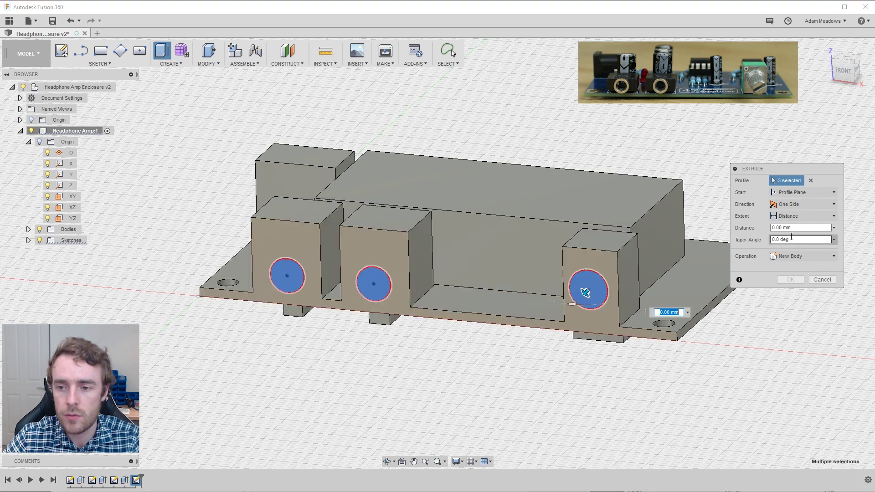
left_click(794, 256)
left_click(792, 269)
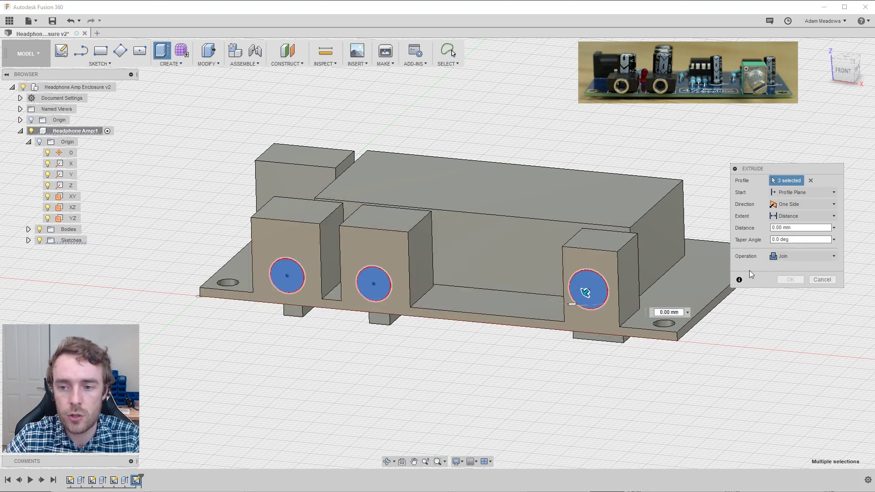
left_click(799, 228)
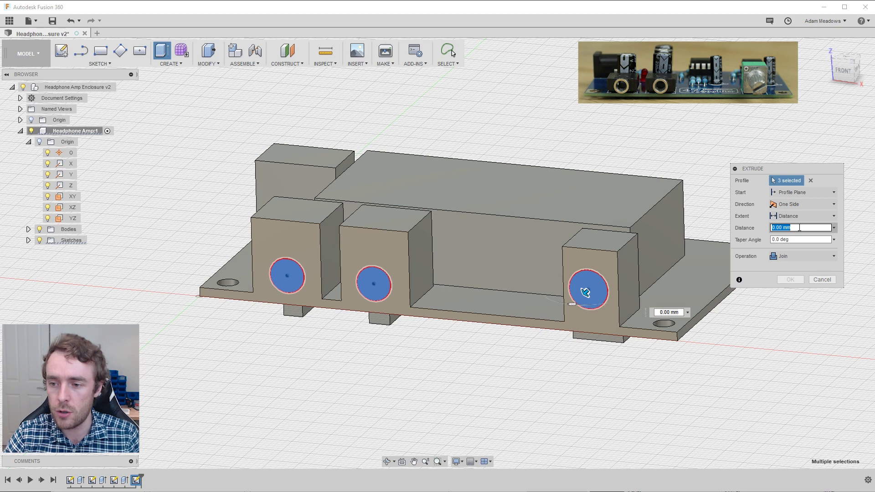
type("4.8")
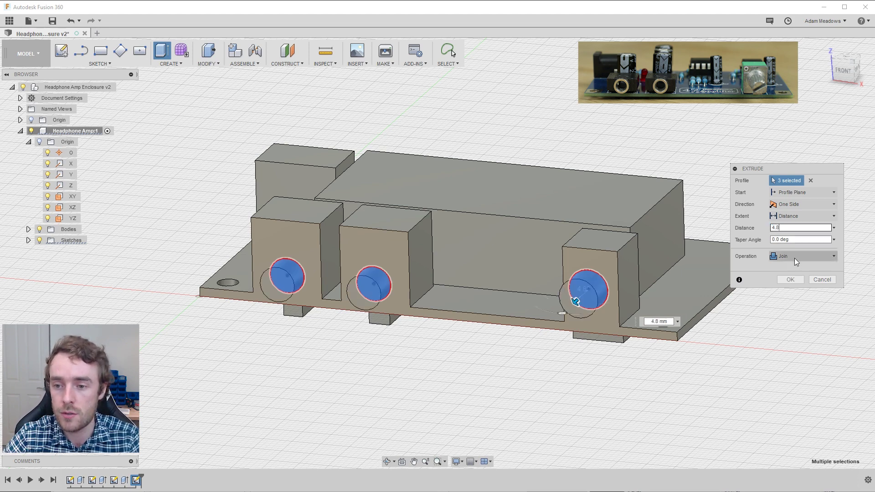
left_click(790, 280)
middle_click_drag(689, 309, 527, 312, "shift")
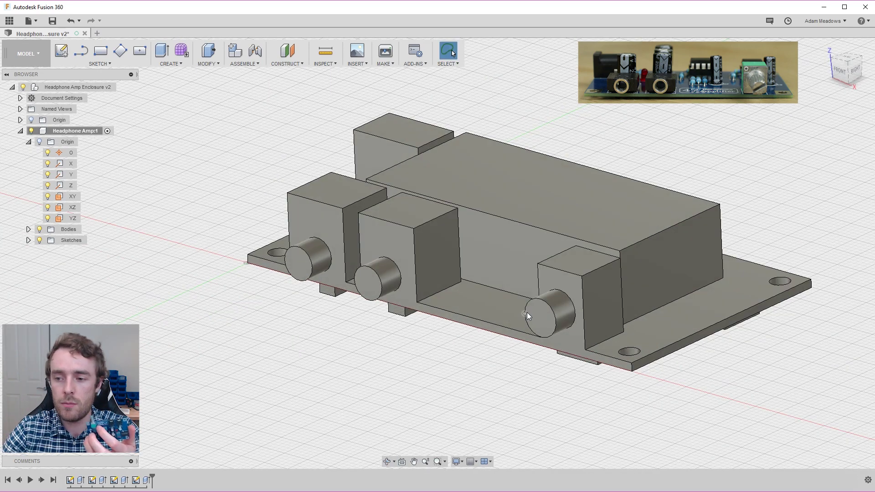
Sketch a 6 mm circle on the front face of the right-hand cylinder.
left_click(532, 315)
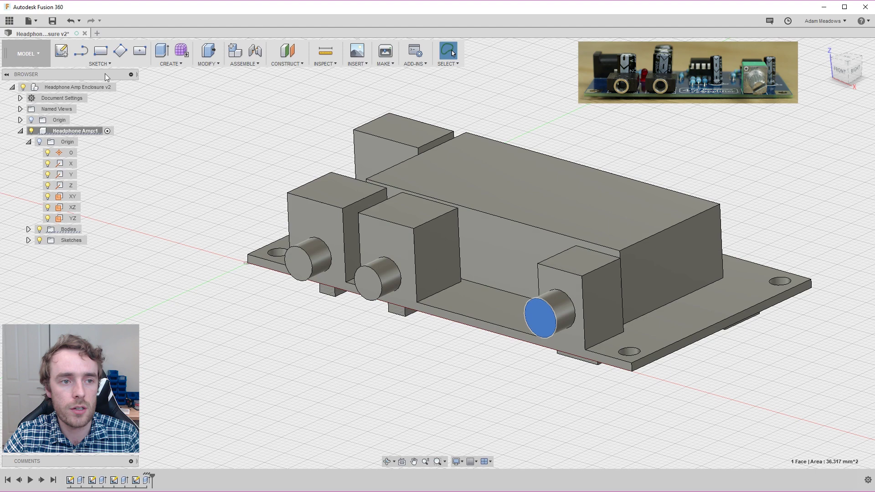
left_click(61, 50)
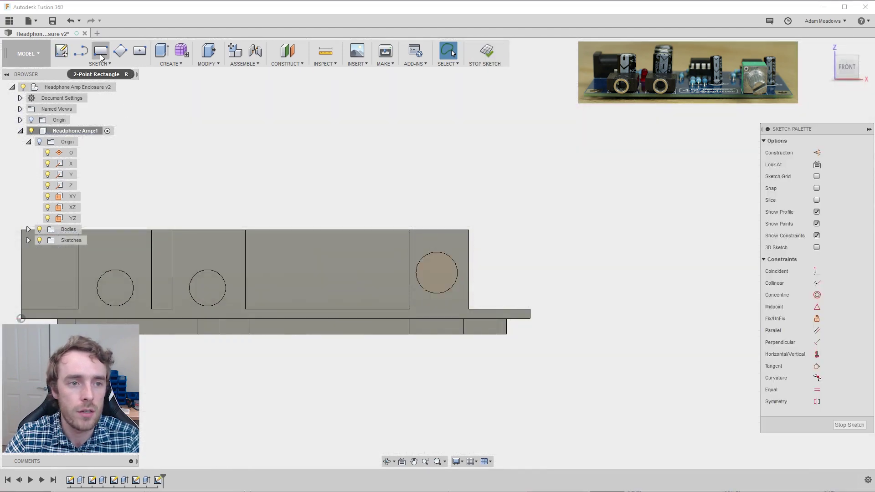
key("c")
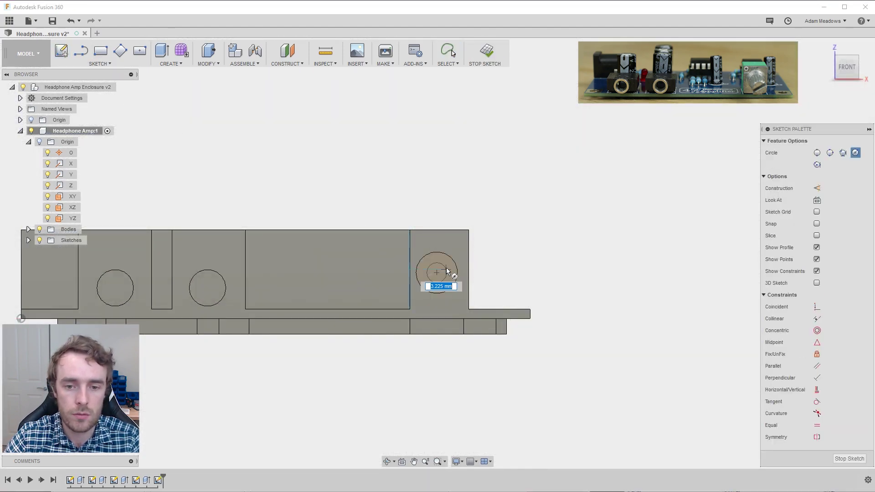
type("6")
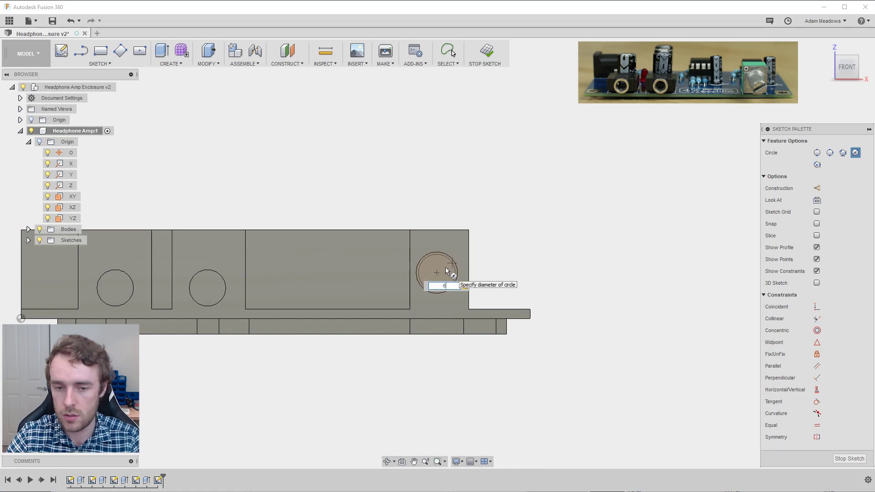
key("Return")
key("Escape")
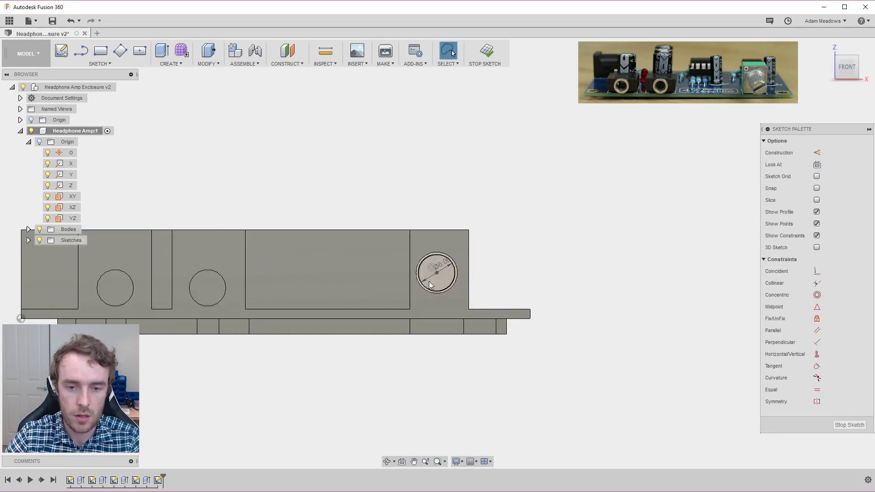
Extrude the 6 mm circle 10 mm outward as the potentiometer shaft.
key("e")
left_click(543, 316)
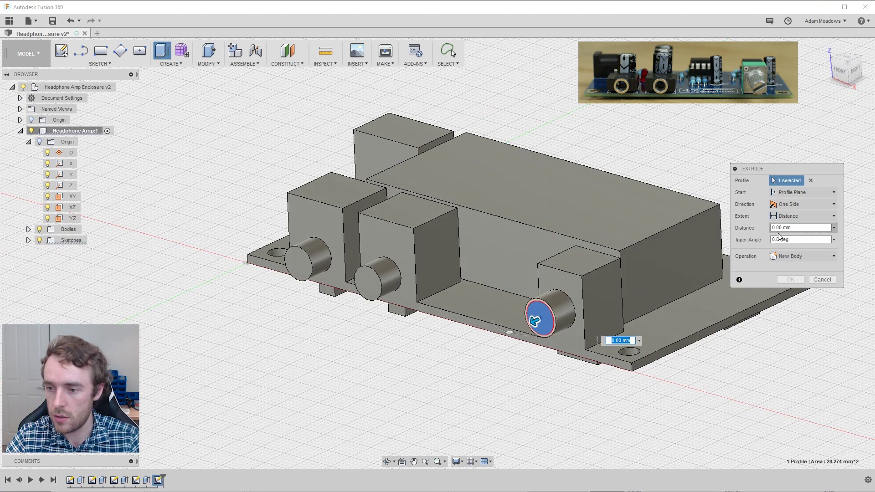
type("10")
key("Return")
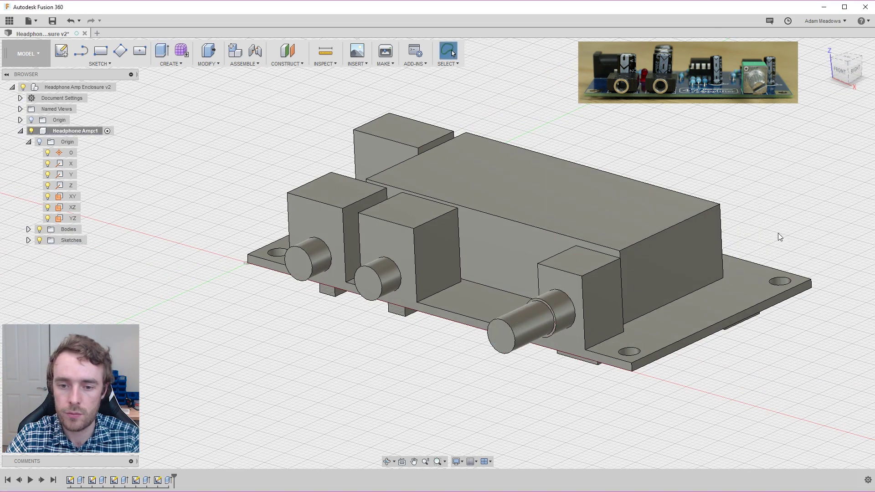
Start a sketch on the board's left end face with a vertical construction line through the end block.
middle_click_drag(707, 258, 613, 349, "shift")
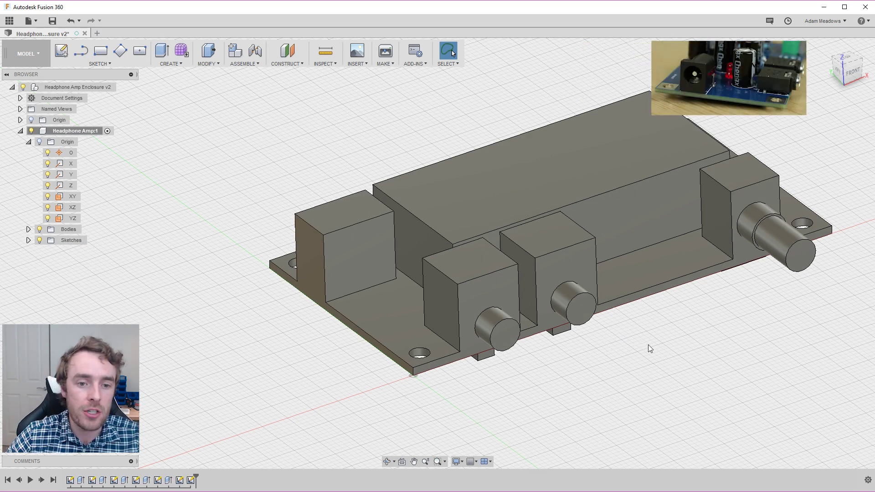
left_click(315, 264)
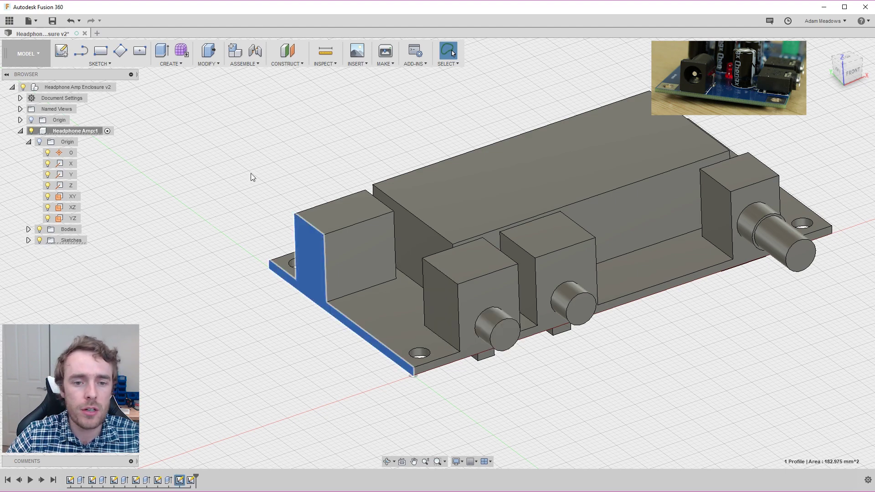
left_click(61, 51)
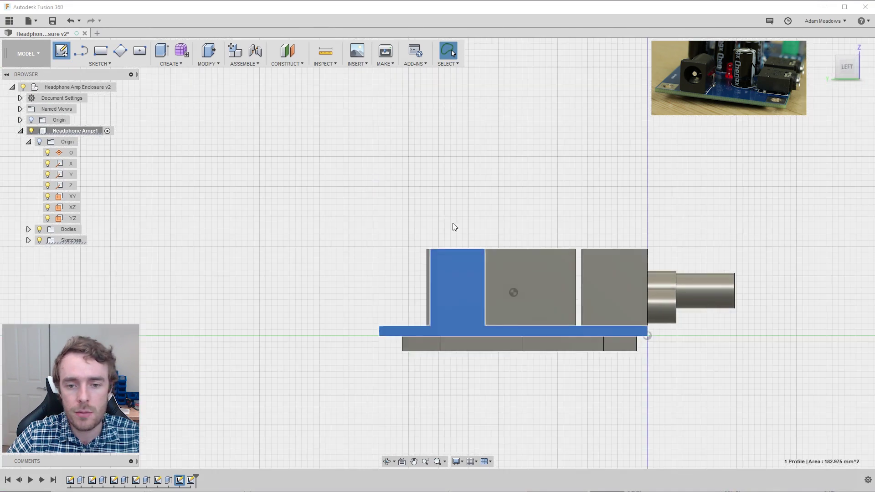
key("l")
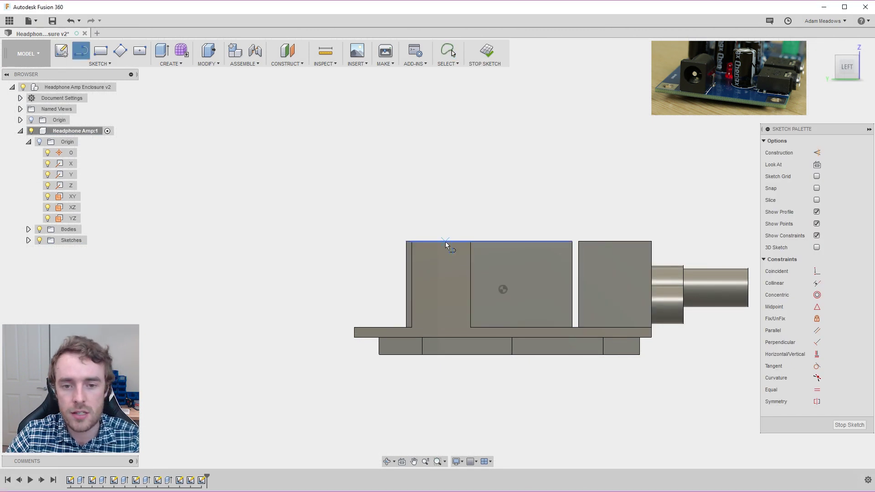
left_click(441, 242)
left_click(442, 328)
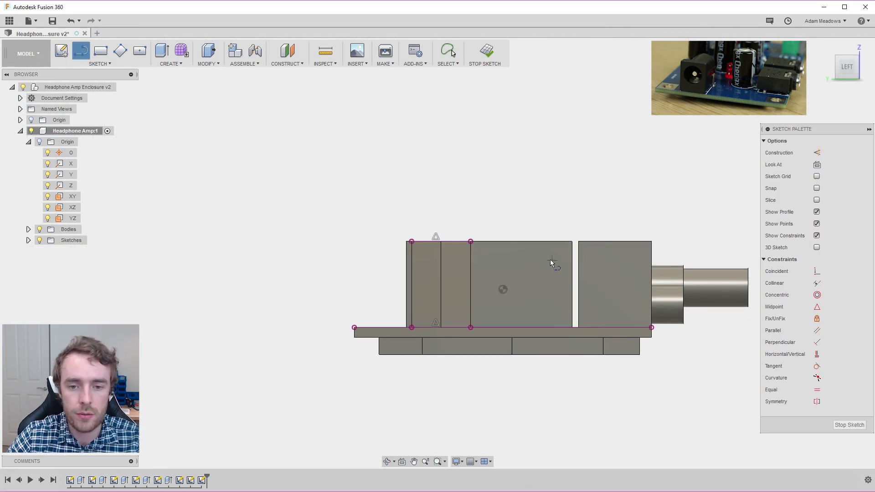
key("Escape")
left_click(442, 268)
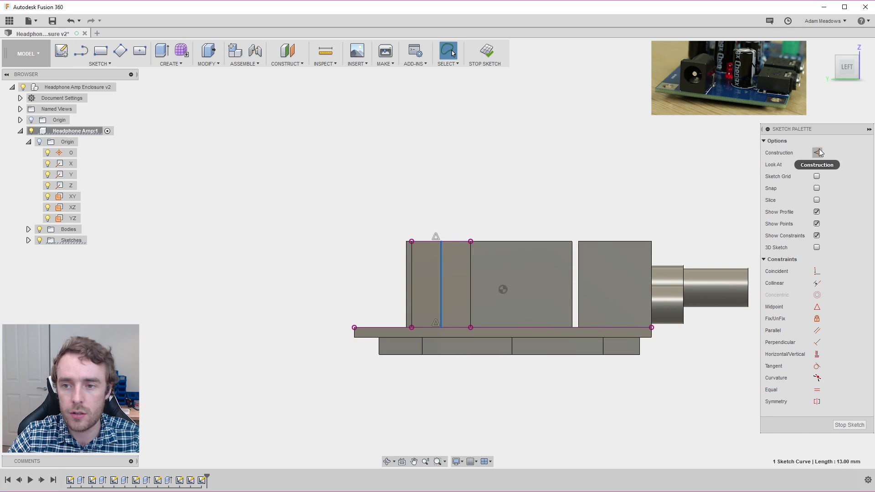
left_click(818, 152)
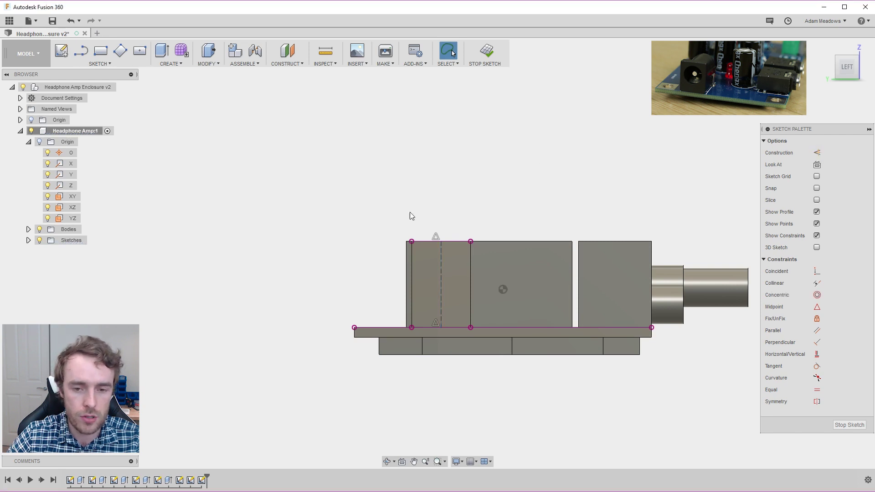
Draw a circle centred on the construction line and dimension it to 6.20 mm diameter.
key("c")
left_click(441, 283)
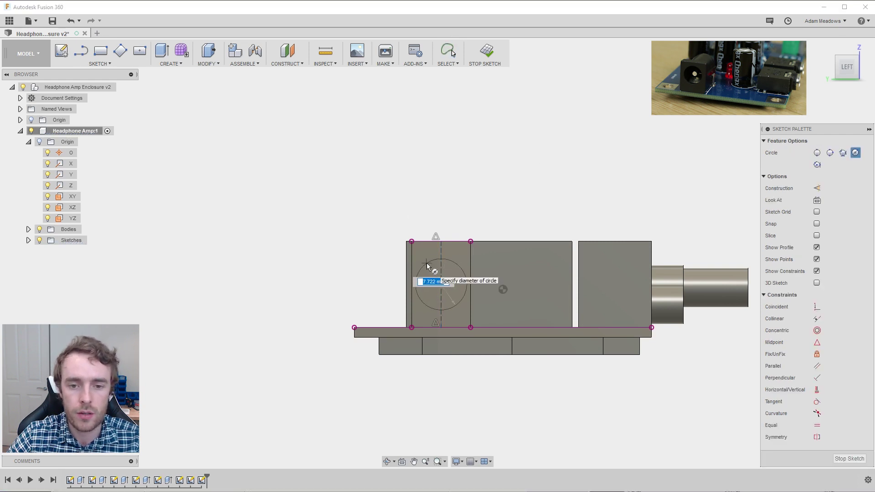
left_click(487, 279)
key("Escape")
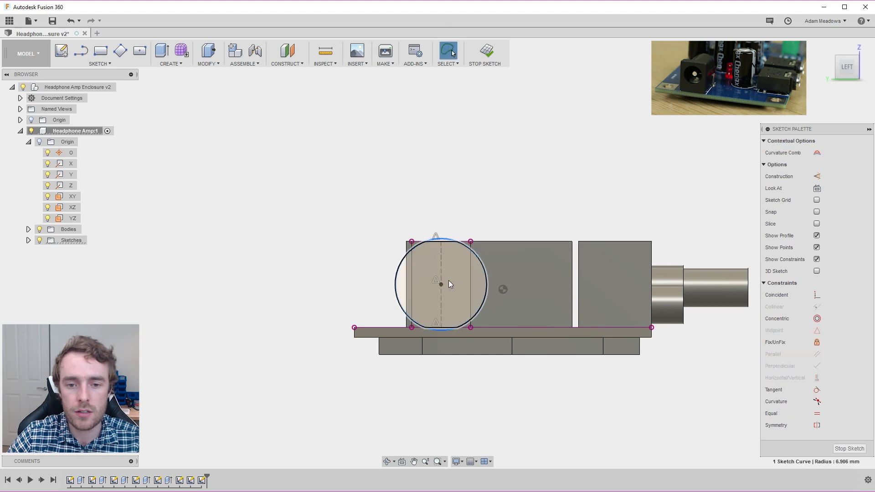
key("Escape")
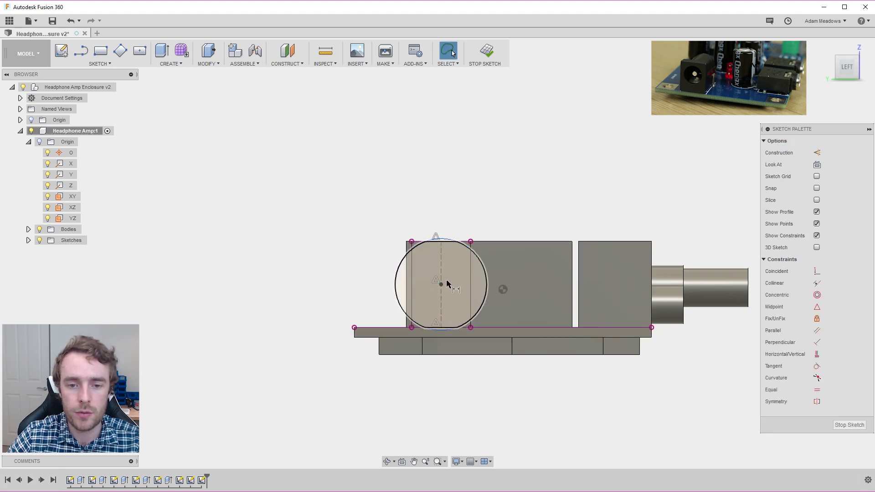
key("d")
left_click(474, 254)
left_click(493, 192)
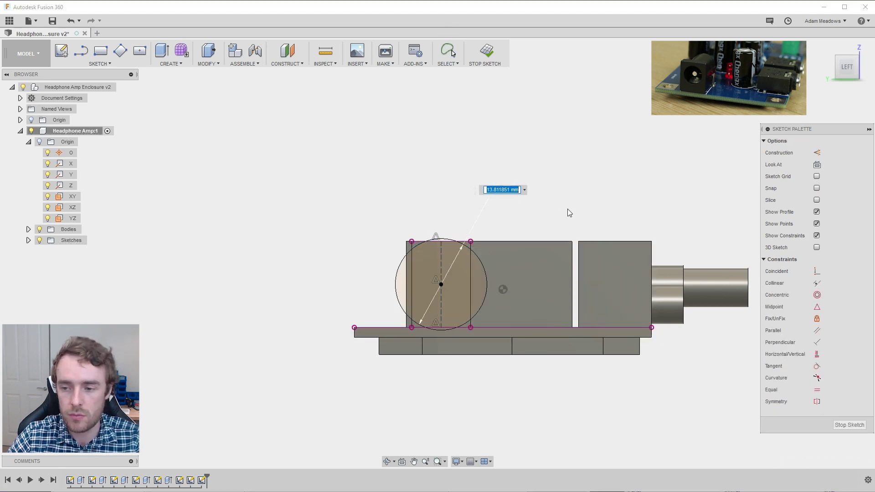
type("6.2")
key("Return")
key("Escape")
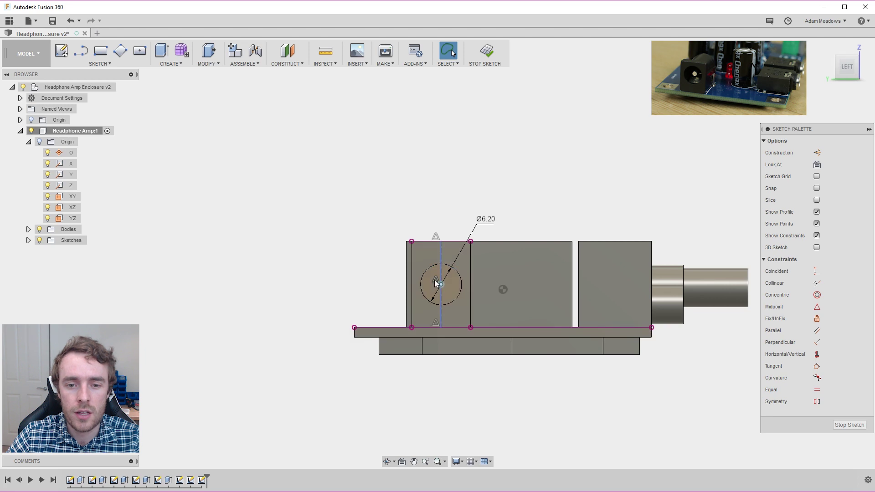
Dimension the side circle's centre 6.00 mm above the board's top edge.
scroll(436, 284, "up", 5)
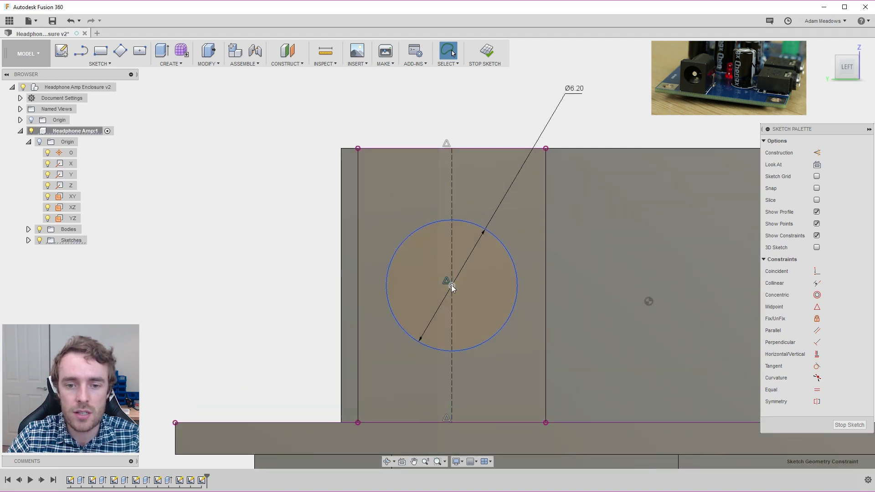
scroll(515, 297, "down", 3)
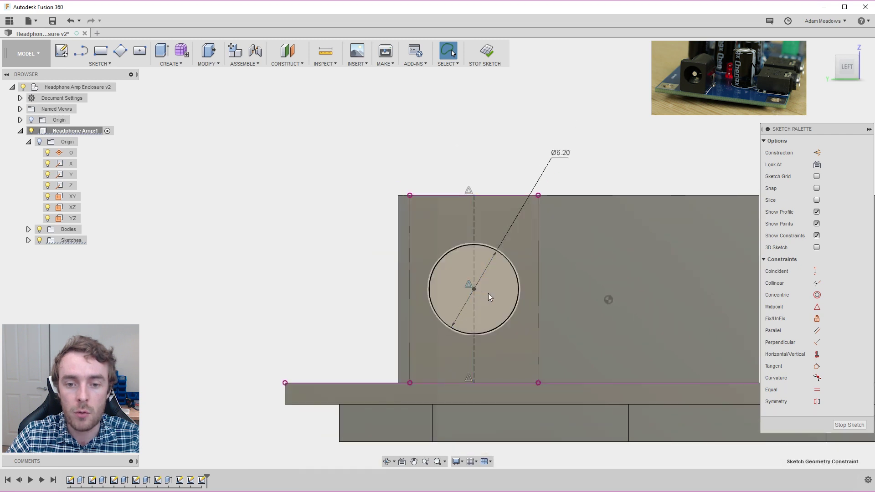
scroll(479, 296, "down", 2)
scroll(511, 302, "down", 1)
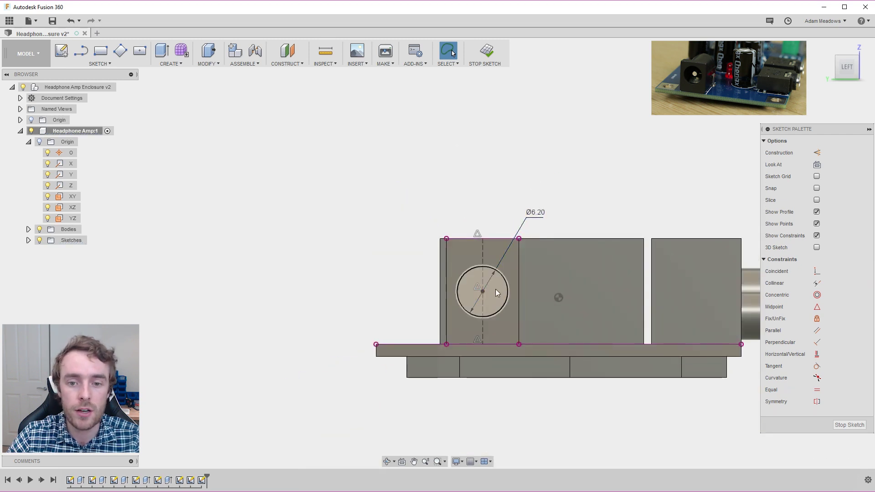
middle_click_drag(507, 300, 428, 301)
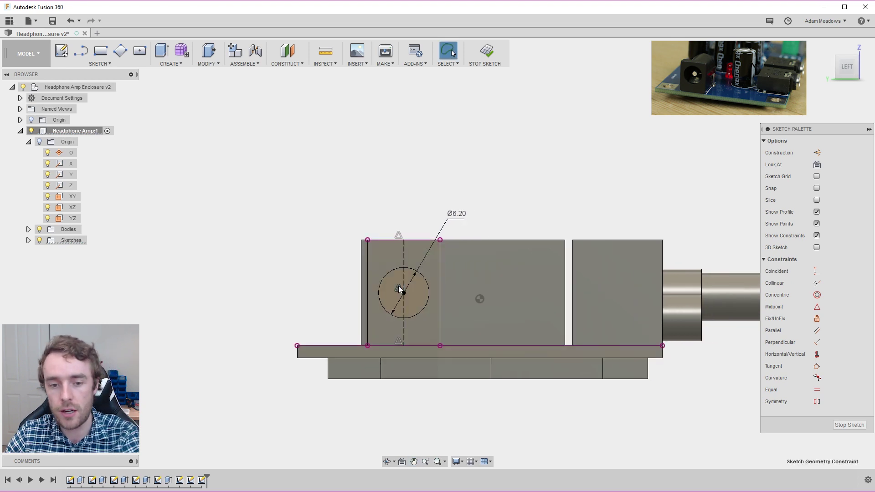
left_click(429, 295)
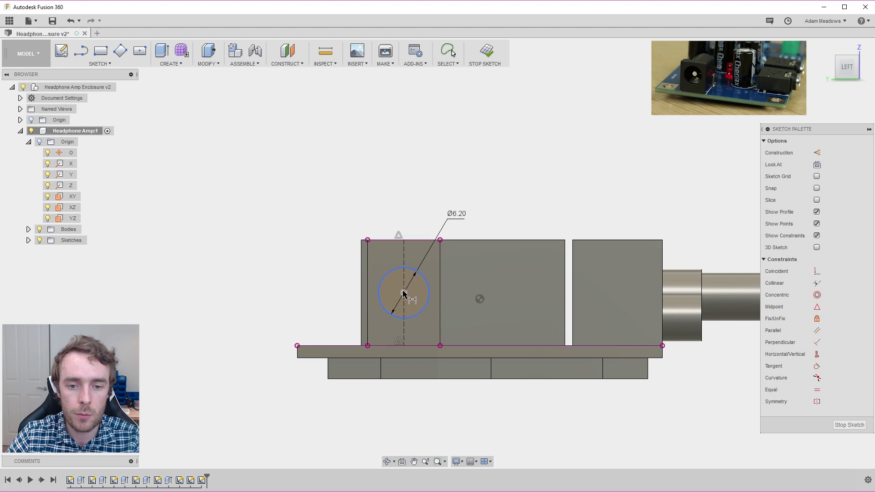
left_click(354, 349)
left_click(260, 314)
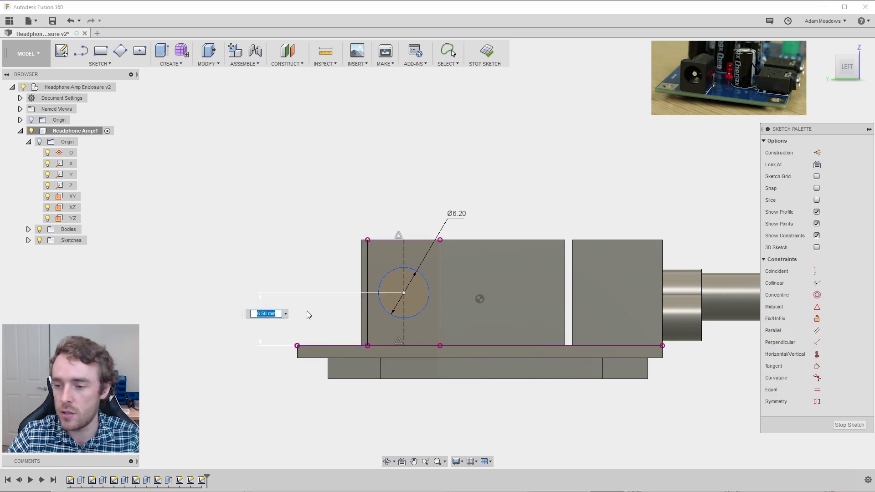
type("6")
key("Return")
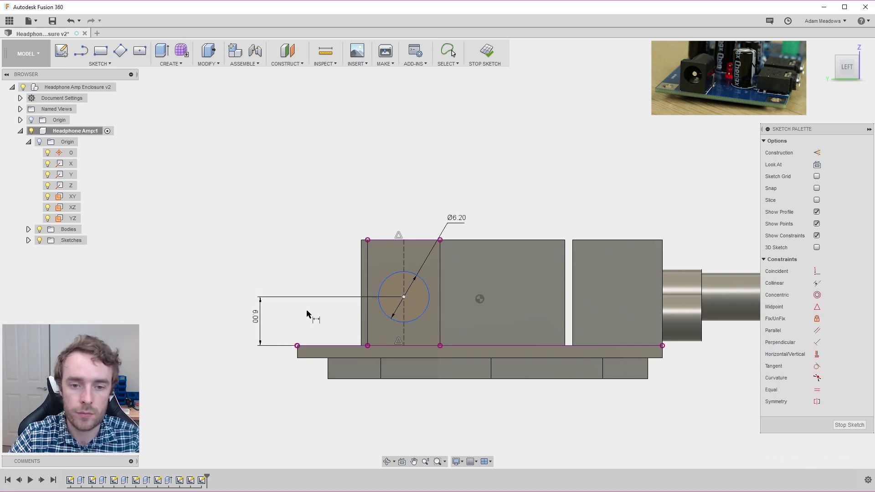
Finish dimensioning and recentre the view on the whole side sketch.
scroll(417, 293, "up", 3)
key("Escape")
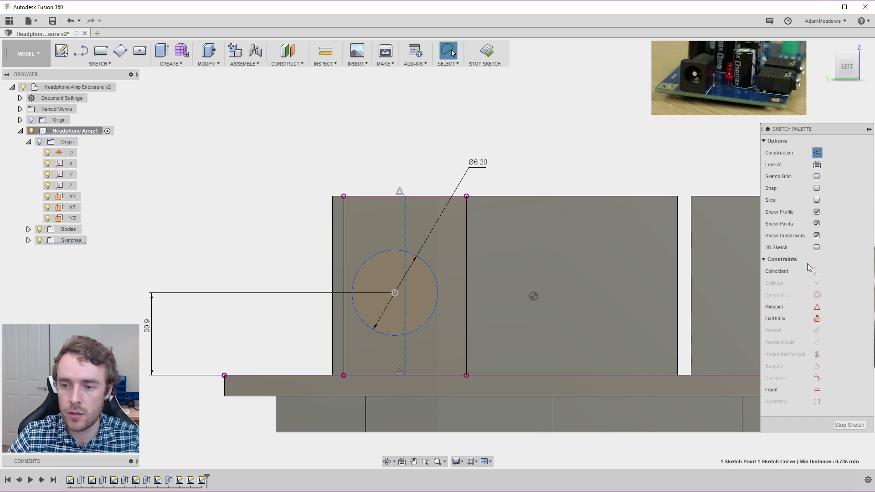
left_click(578, 155)
scroll(611, 283, "down", 3)
middle_click_drag(611, 284, 586, 286)
scroll(561, 376, "down", 2)
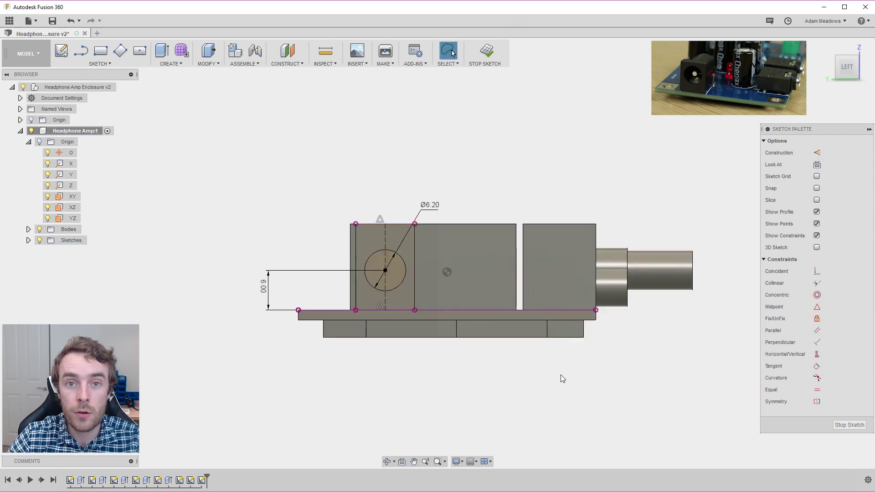
Start extruding the side circle profile with a 5 mm distance.
key("e")
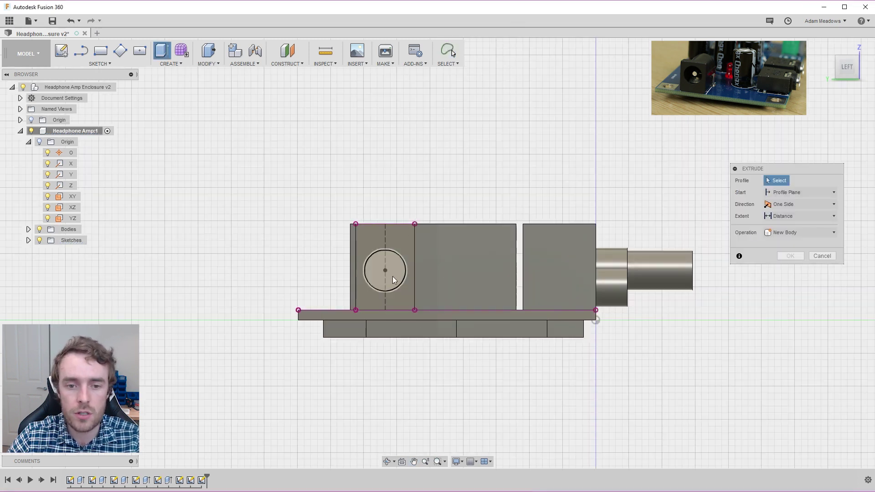
left_click(392, 275)
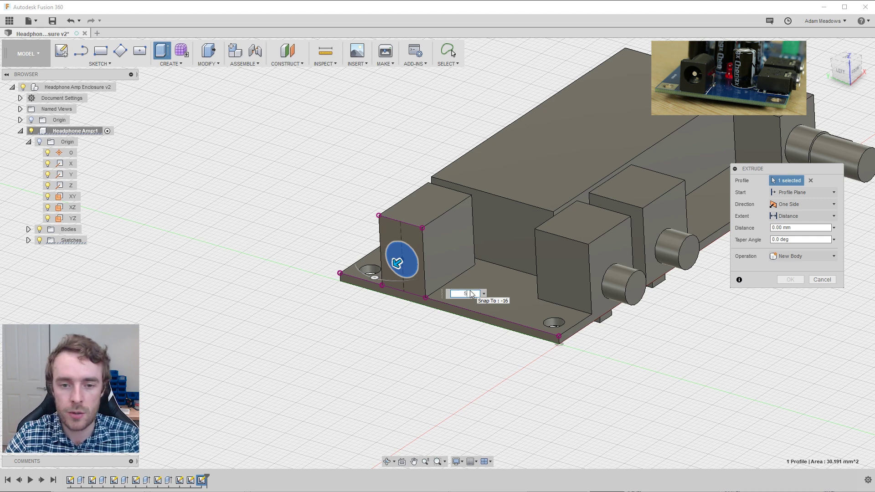
type("5")
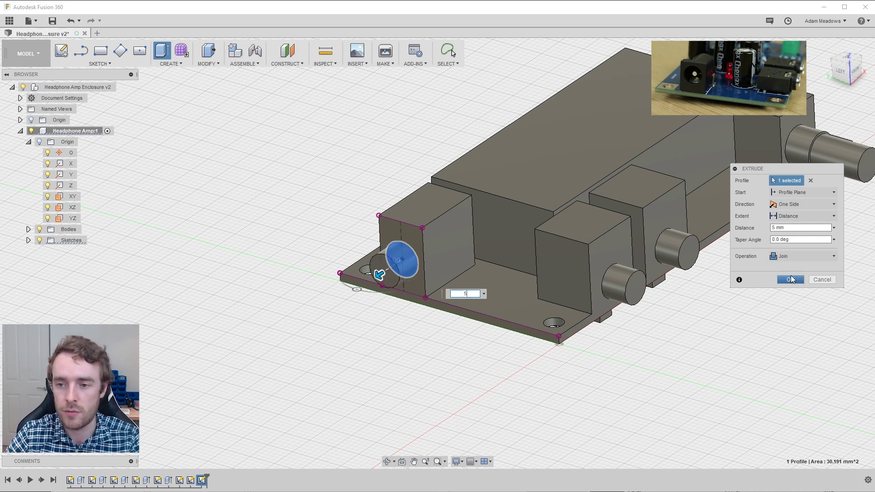